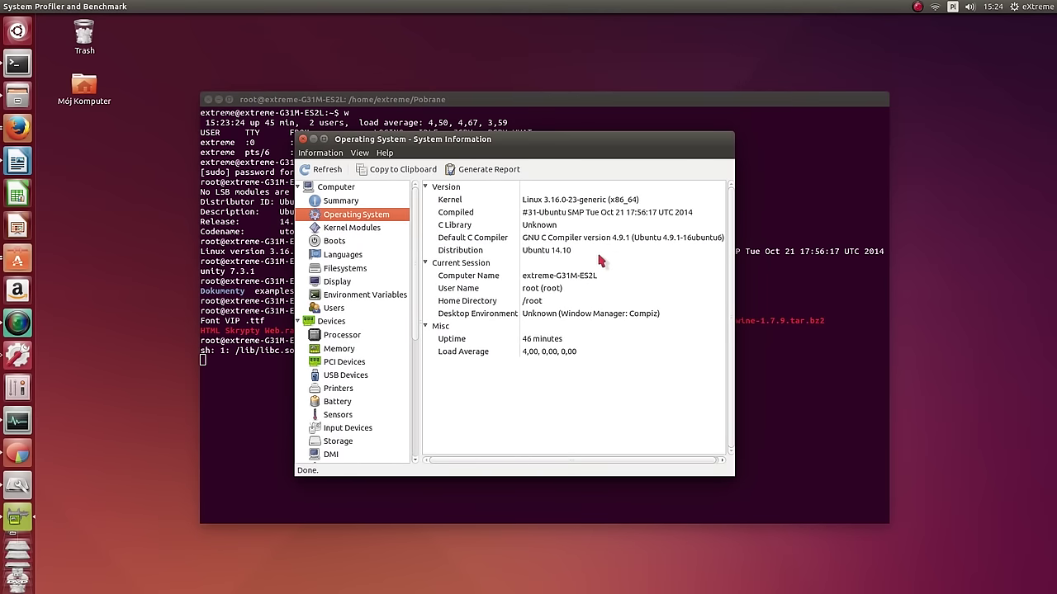
Step: Review the Kernel Modules, Boots, Languages, Filesystems and Input Devices details in System Information
click(354, 228)
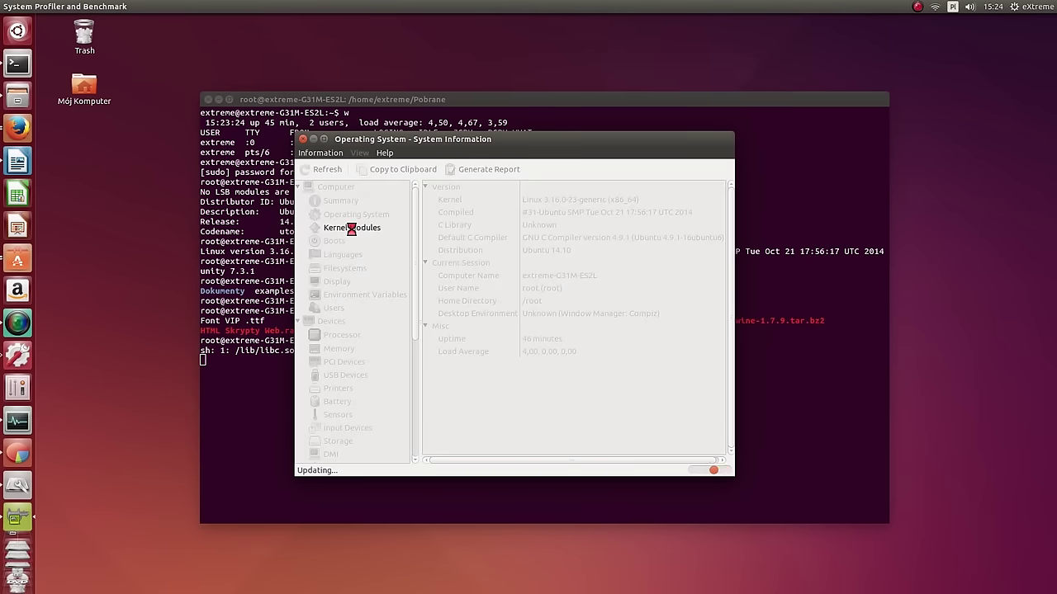
click(339, 243)
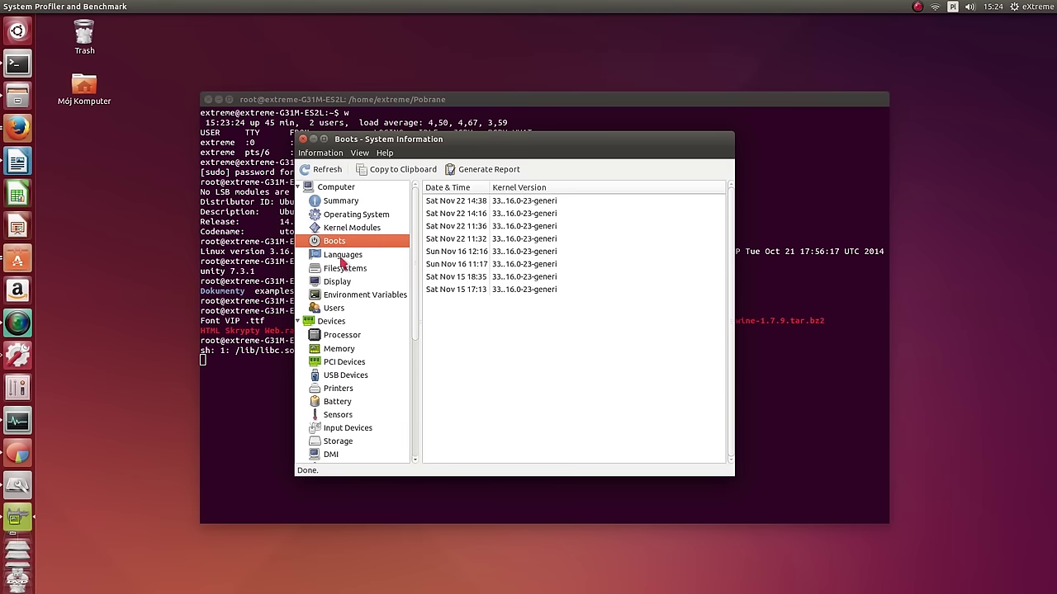
click(343, 268)
click(344, 258)
click(345, 295)
scroll(355, 330, down, 5)
click(348, 215)
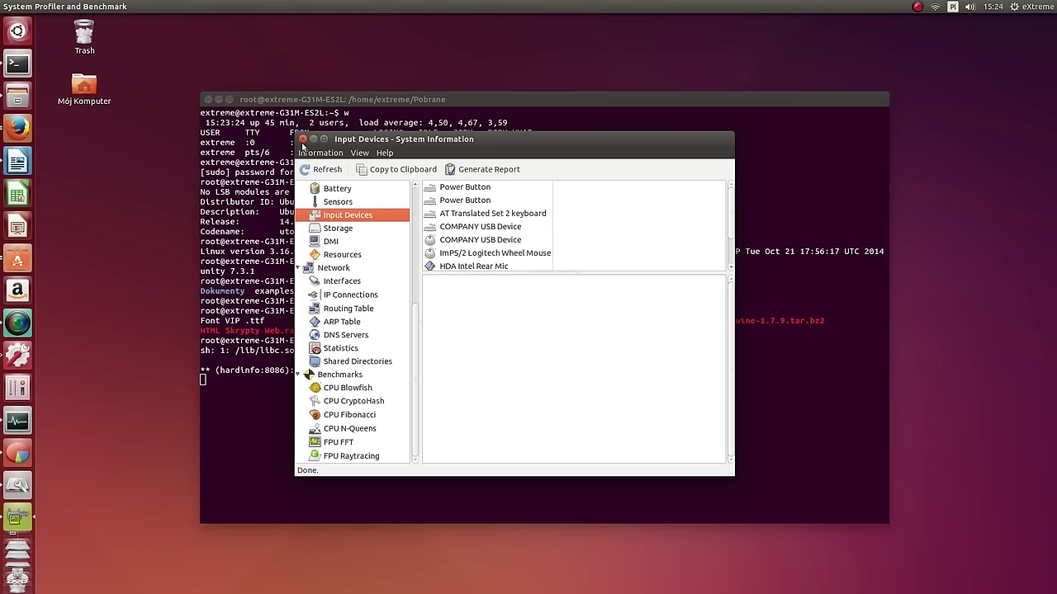
Step: Close System Information, then exit the root shell and the terminal session
key(ctrl+q)
text(exit)
key(Return)
text(ex)
key(Return)
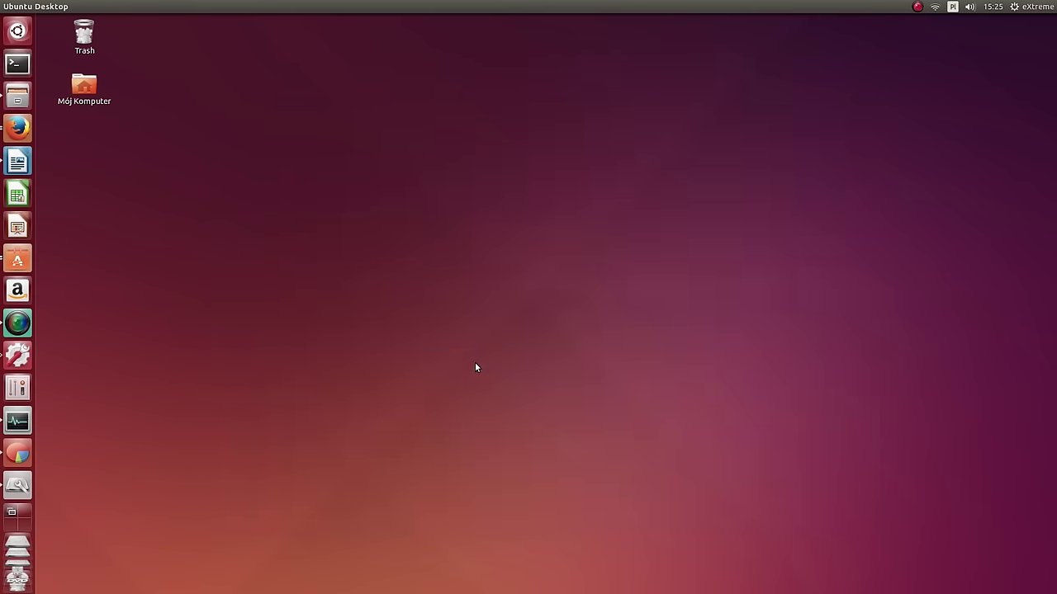
Step: Open the desktop's Appearance settings and set goto.png from the Obrazy folder as the background
right_click(477, 365)
click(536, 443)
click(281, 190)
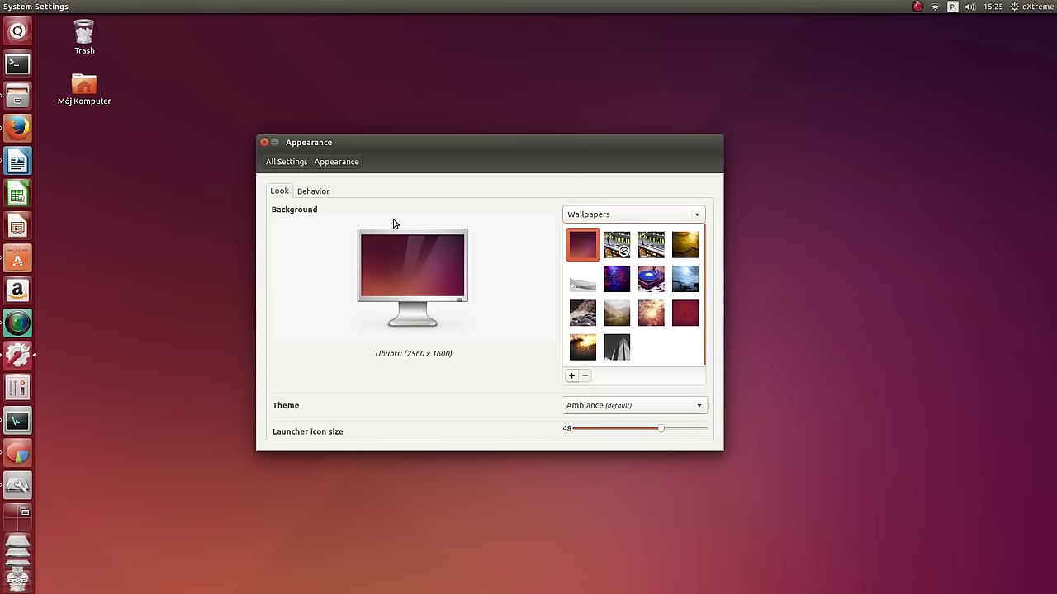
click(572, 376)
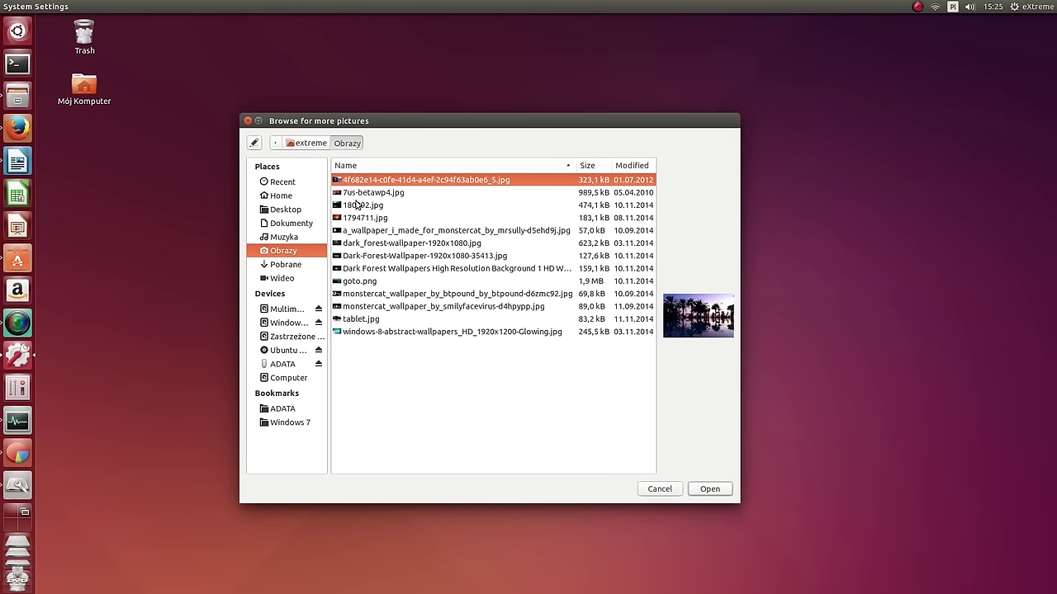
click(356, 205)
click(368, 218)
click(363, 272)
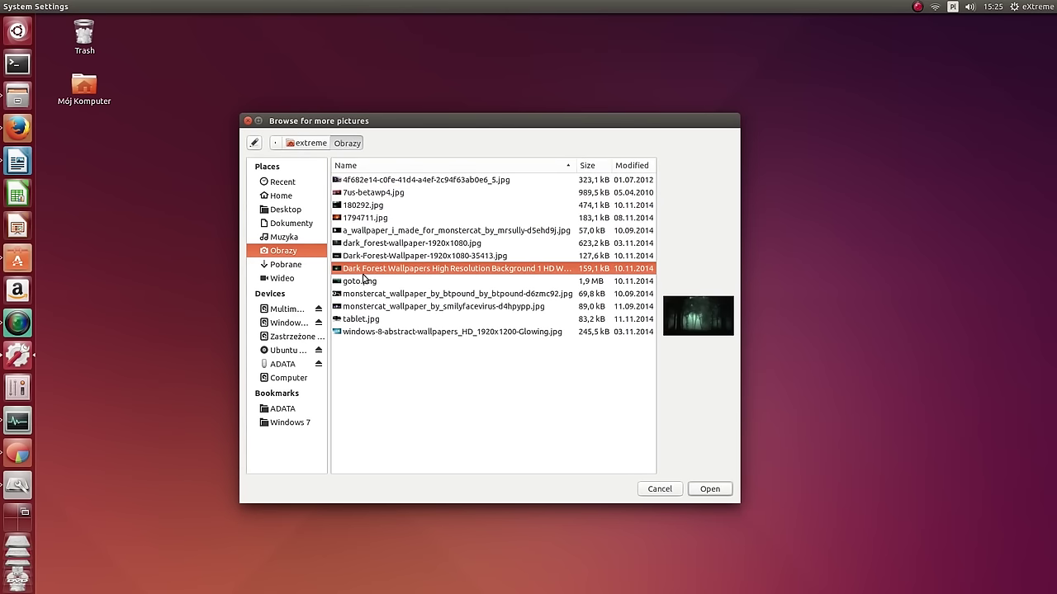
double_click(360, 281)
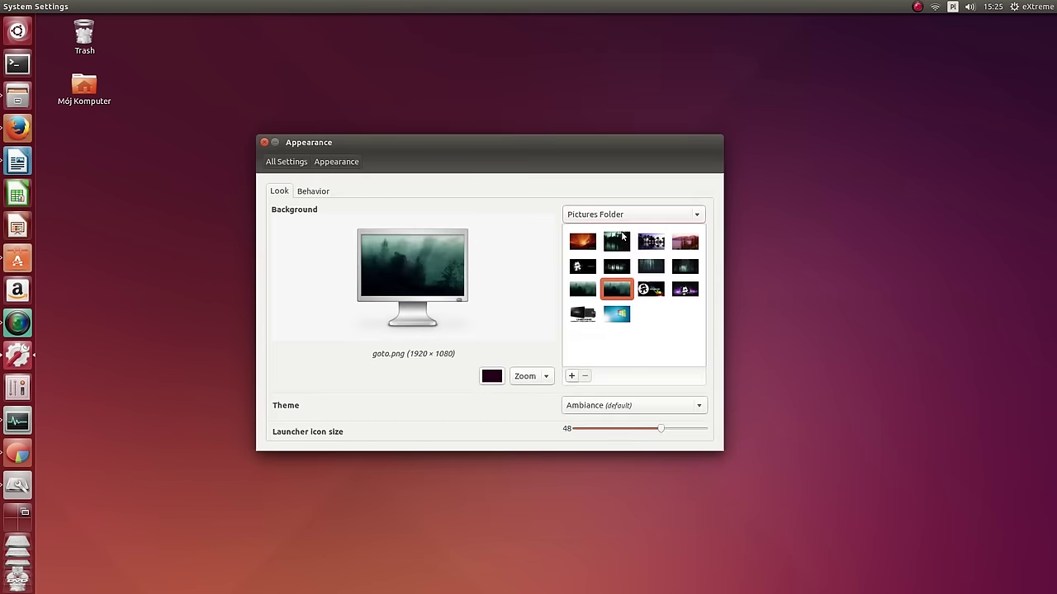
Step: Try 1794711.jpg from the Pictures Folder as the desktop background, with the Appearance window moved aside
click(590, 215)
click(590, 214)
click(582, 243)
drag(477, 183, 452, 221)
click(555, 305)
drag(527, 170, 515, 216)
click(668, 272)
click(696, 266)
click(893, 140)
click(618, 289)
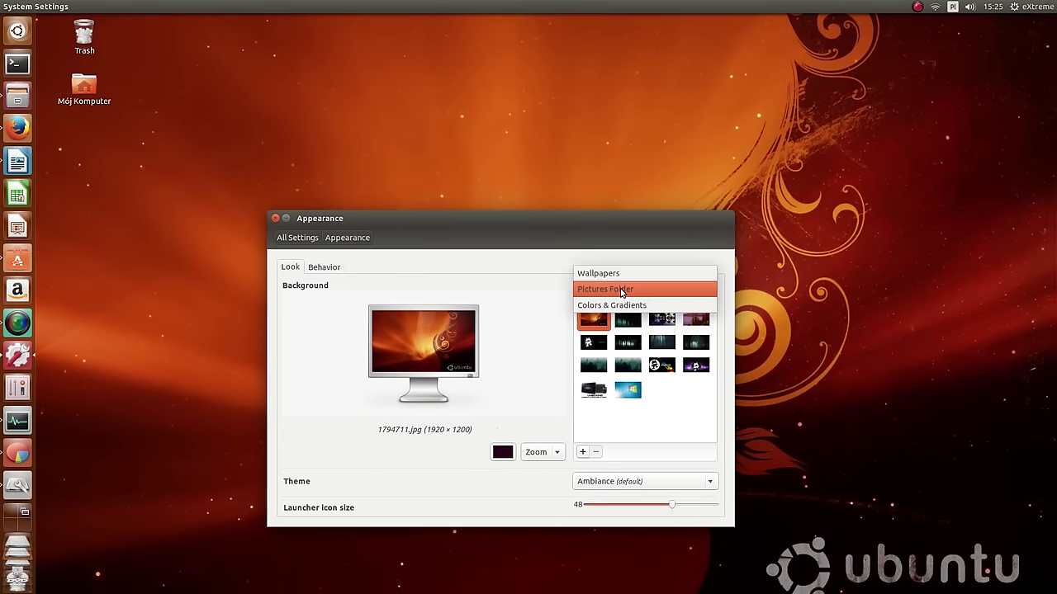
Step: Try monstercat_wallpaper_by_smilyfacevirus-d4hpypp.jpg as the background and switch back to goto.png
click(612, 228)
click(694, 366)
drag(577, 227, 871, 265)
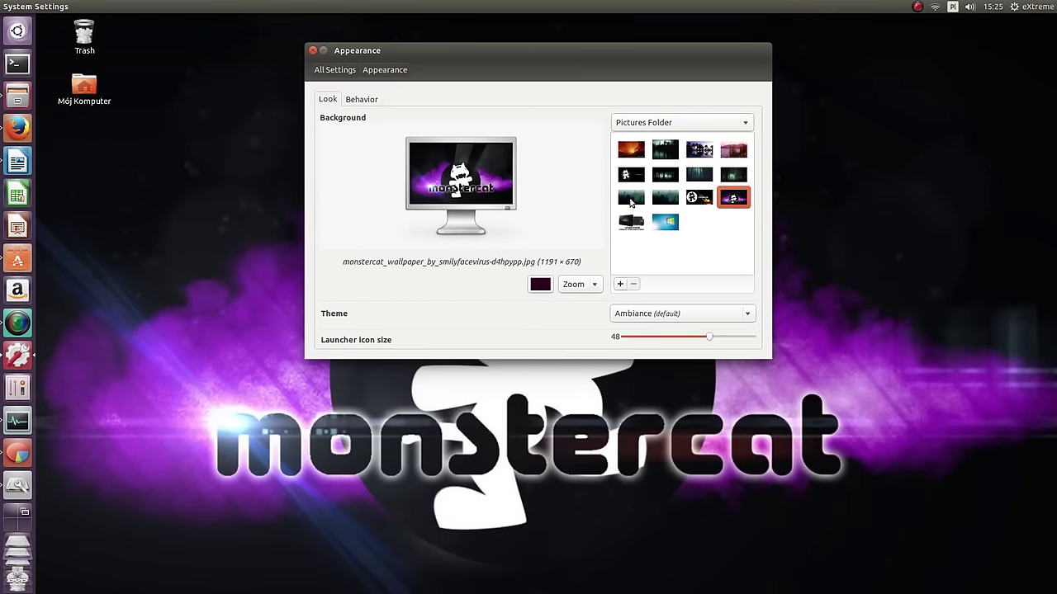
click(631, 198)
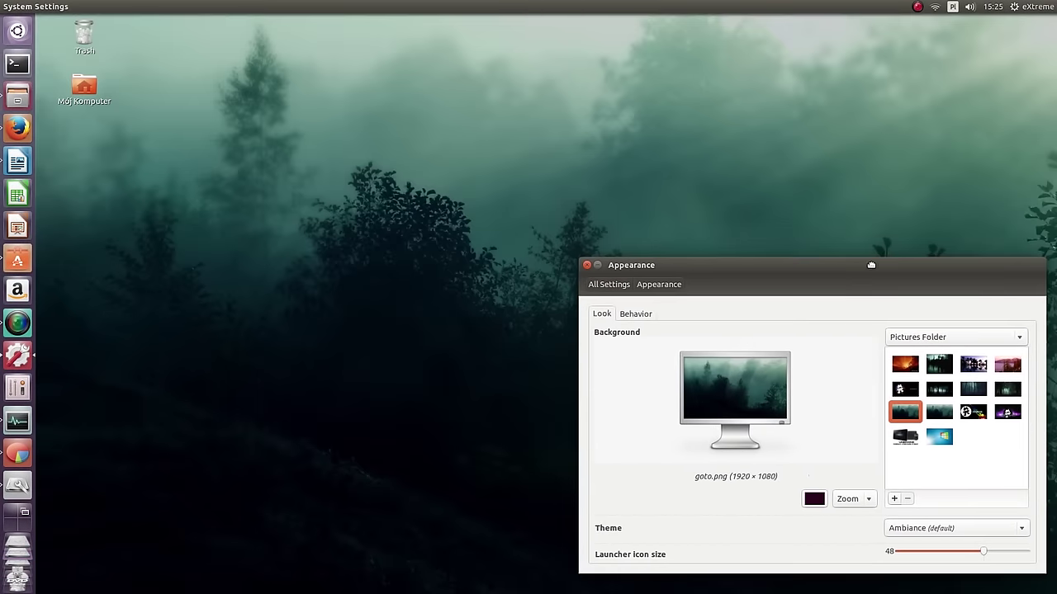
drag(647, 272, 446, 145)
Step: Try the Scale and Tile display modes for the goto.png background and return it to Zoom
click(645, 371)
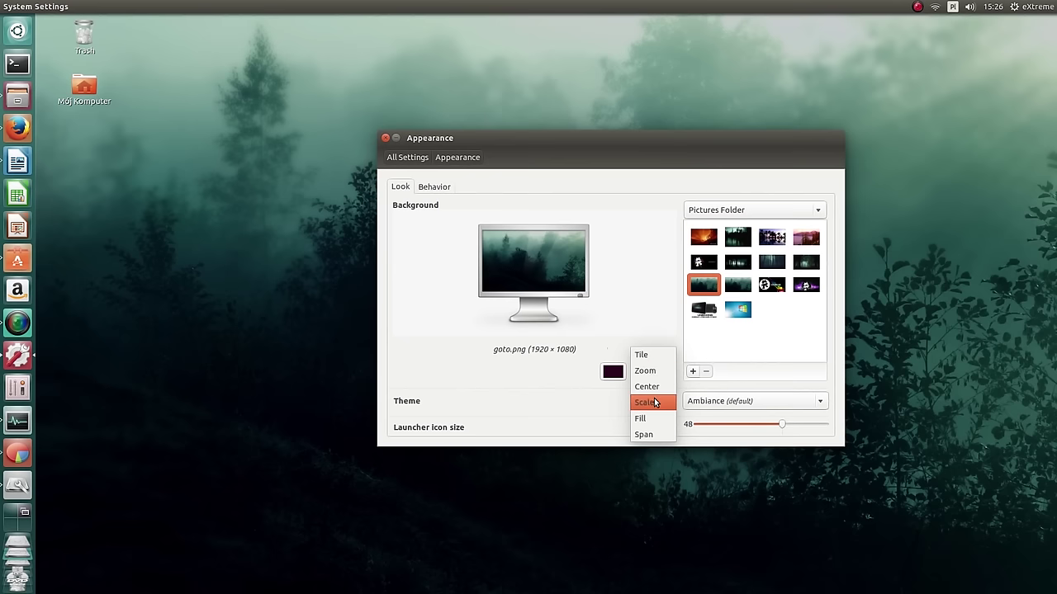
click(644, 401)
click(652, 372)
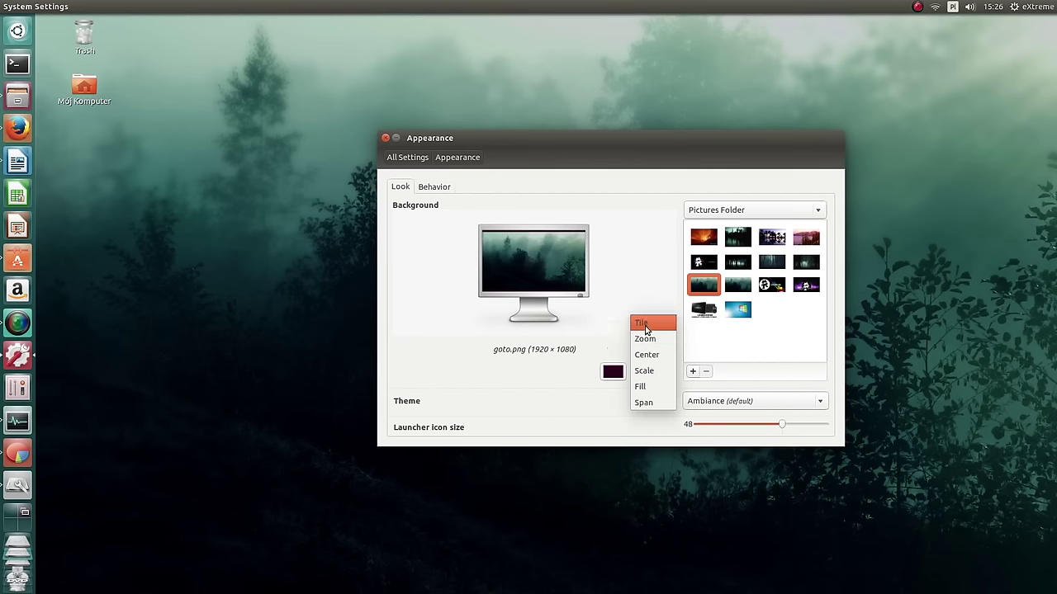
click(642, 323)
click(652, 371)
click(650, 306)
drag(621, 148, 573, 207)
click(606, 430)
click(610, 448)
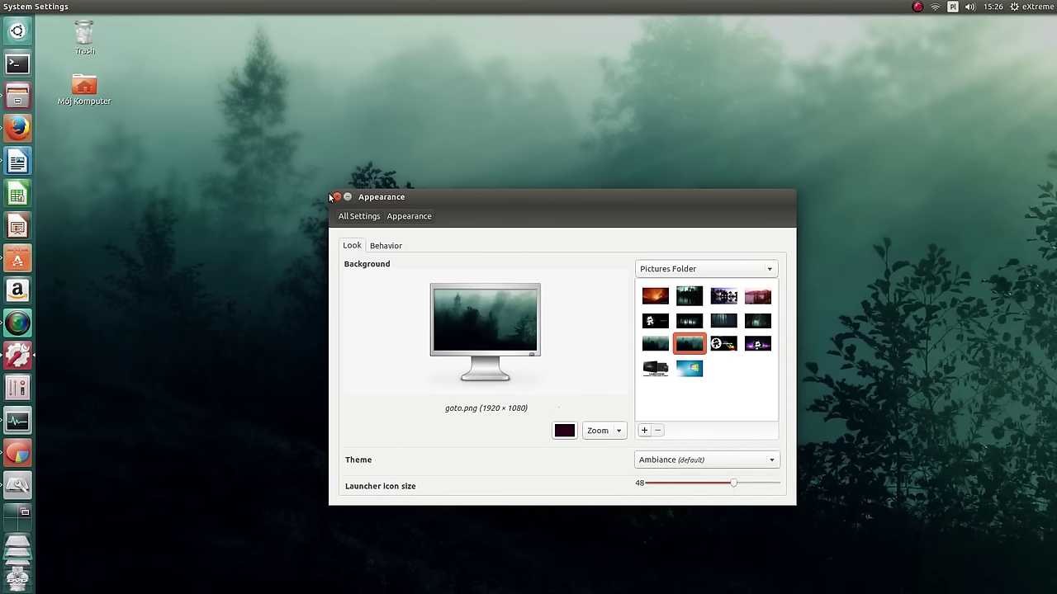
Step: Close the Appearance window and switch to the upper-left workspace
click(336, 197)
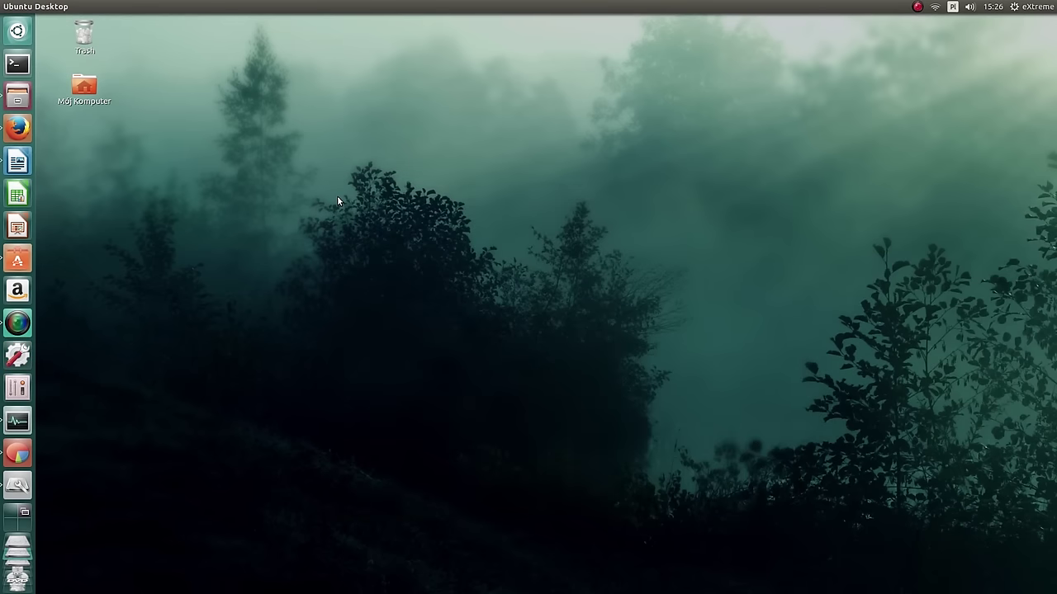
click(17, 512)
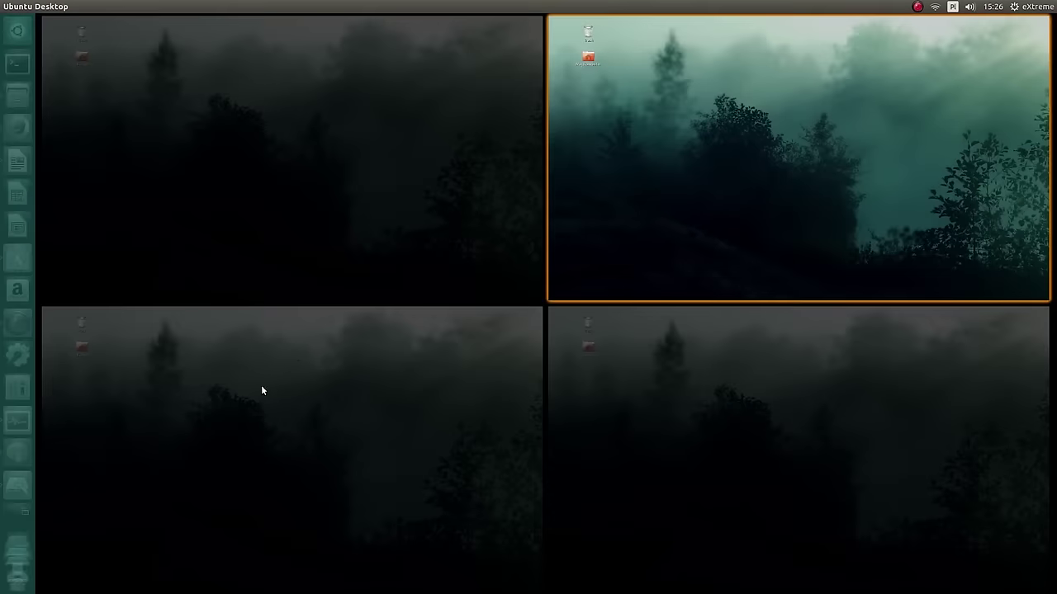
click(387, 173)
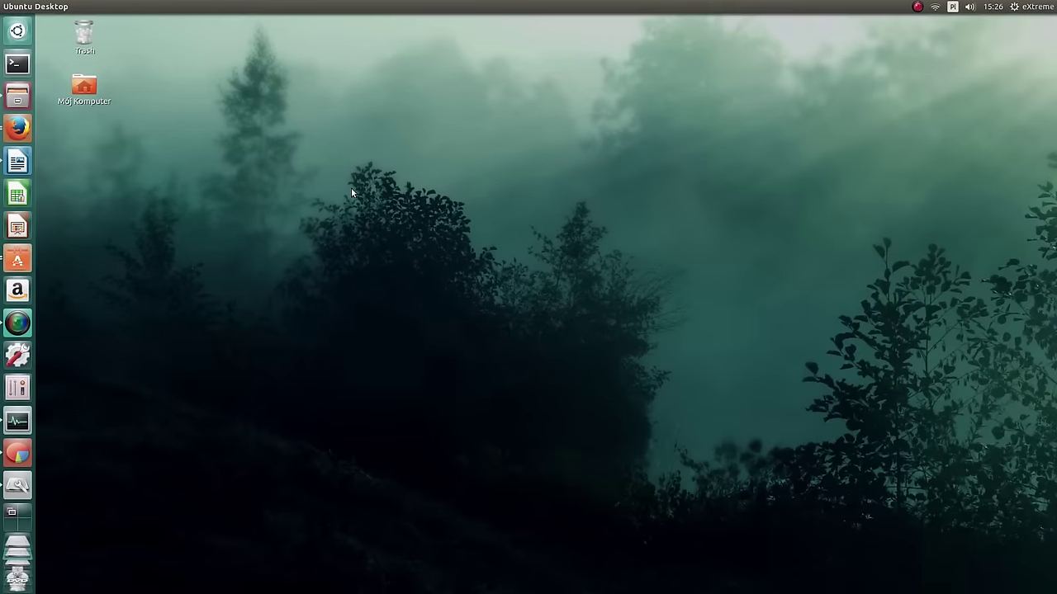
Step: Open Firefox, view its version information and close the About window
click(18, 128)
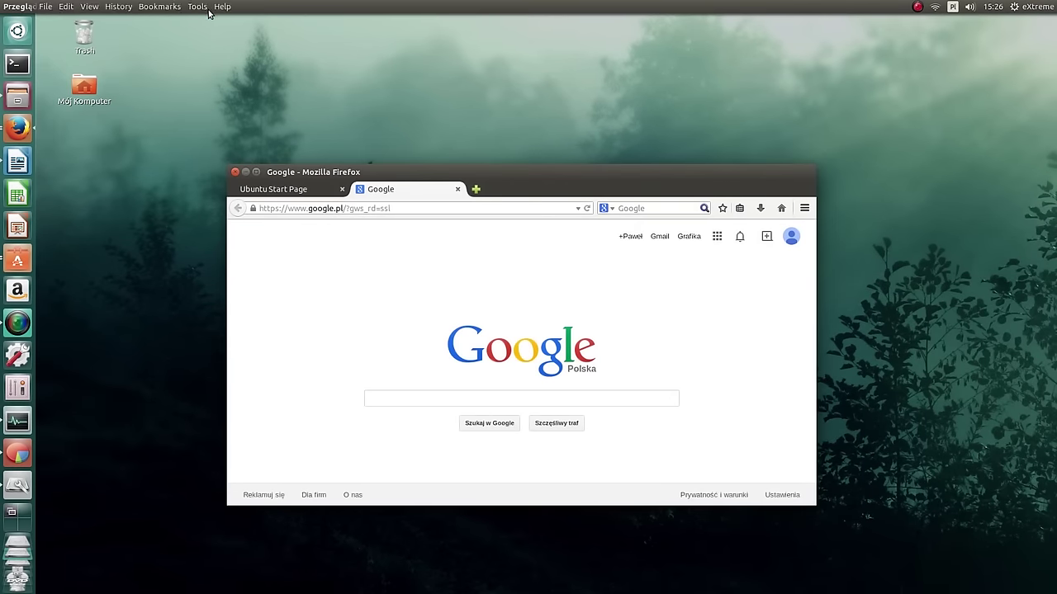
click(222, 7)
click(254, 128)
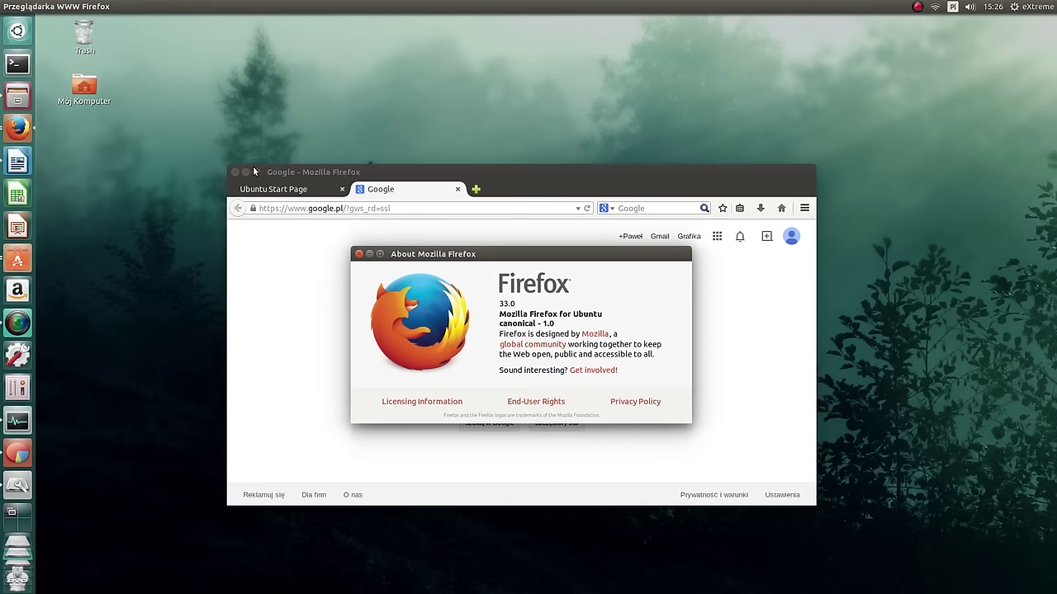
drag(248, 172, 271, 150)
click(389, 152)
Step: Review the General, Tabs and Privacy sections of the Firefox preferences and close them
click(801, 168)
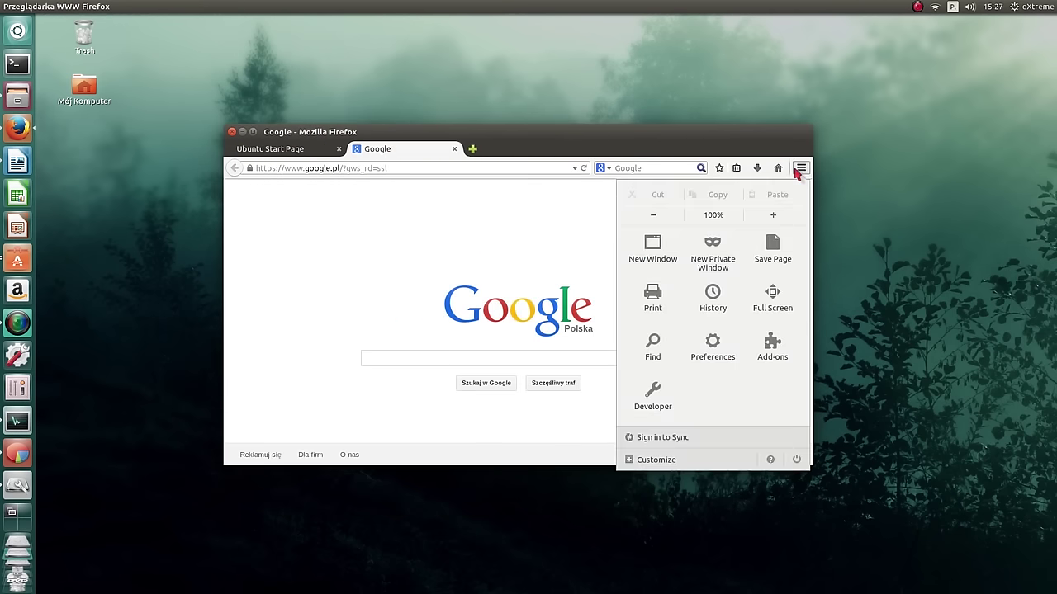
click(713, 347)
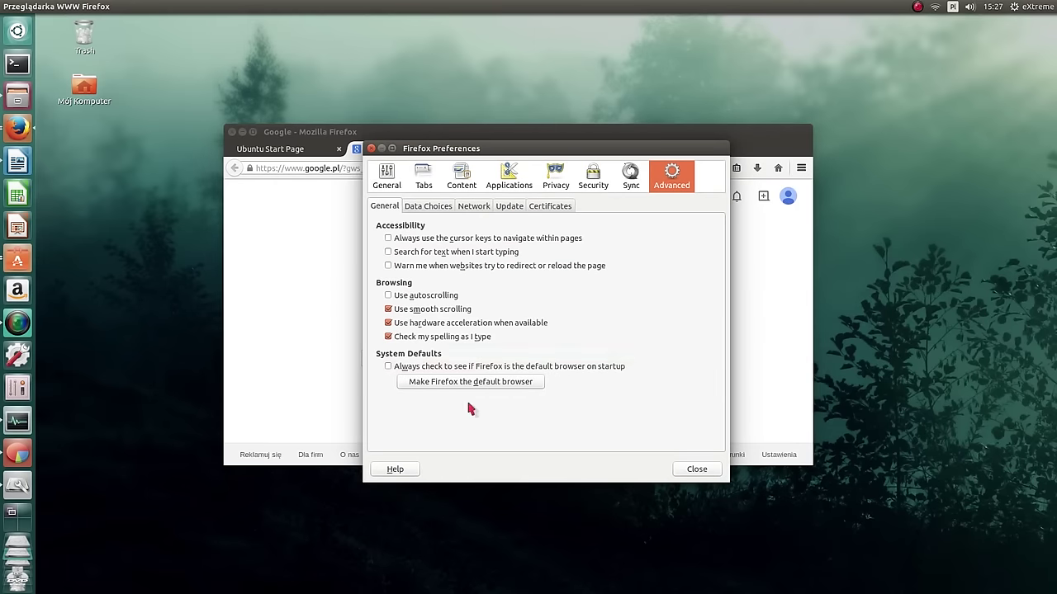
click(384, 183)
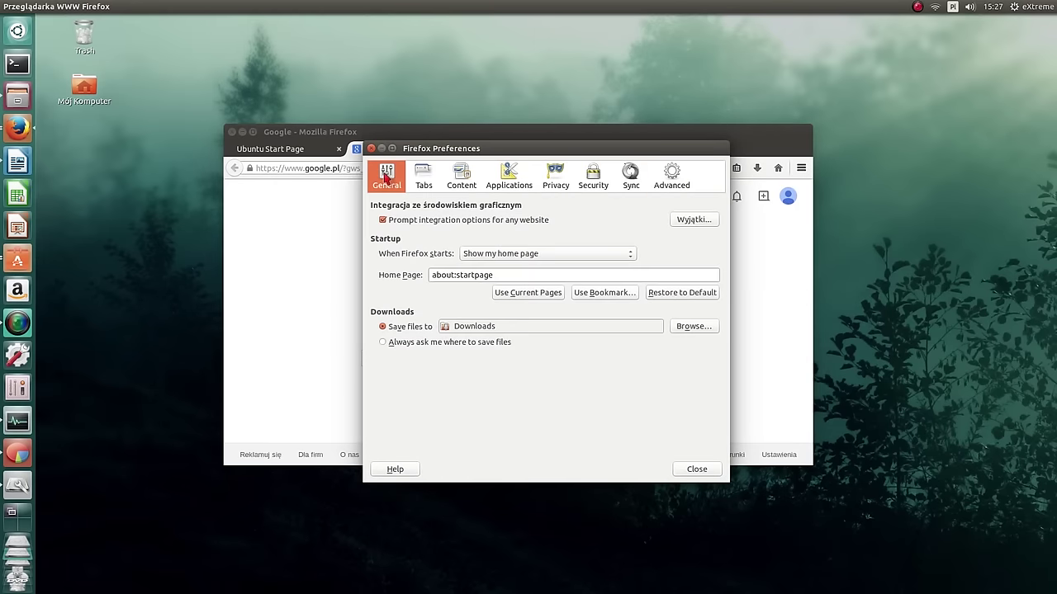
click(429, 181)
click(558, 178)
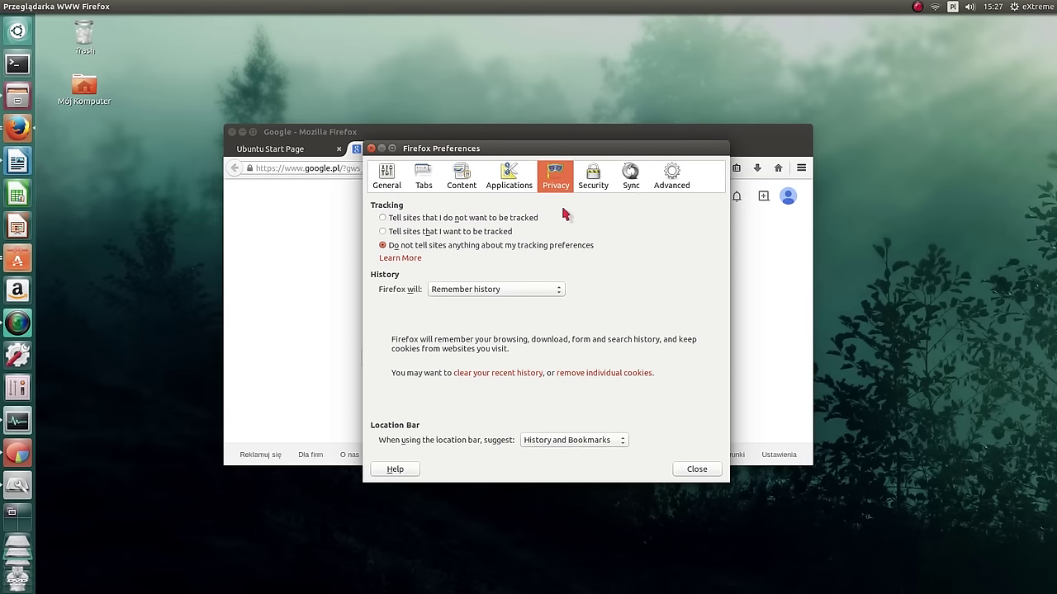
click(481, 291)
click(656, 337)
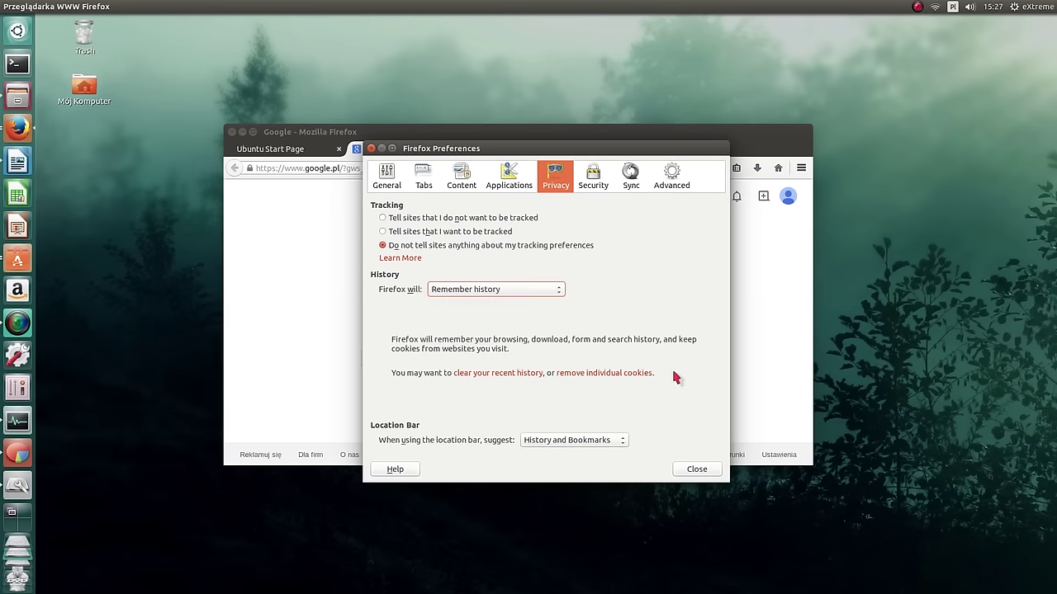
click(696, 471)
click(799, 169)
click(677, 395)
click(682, 445)
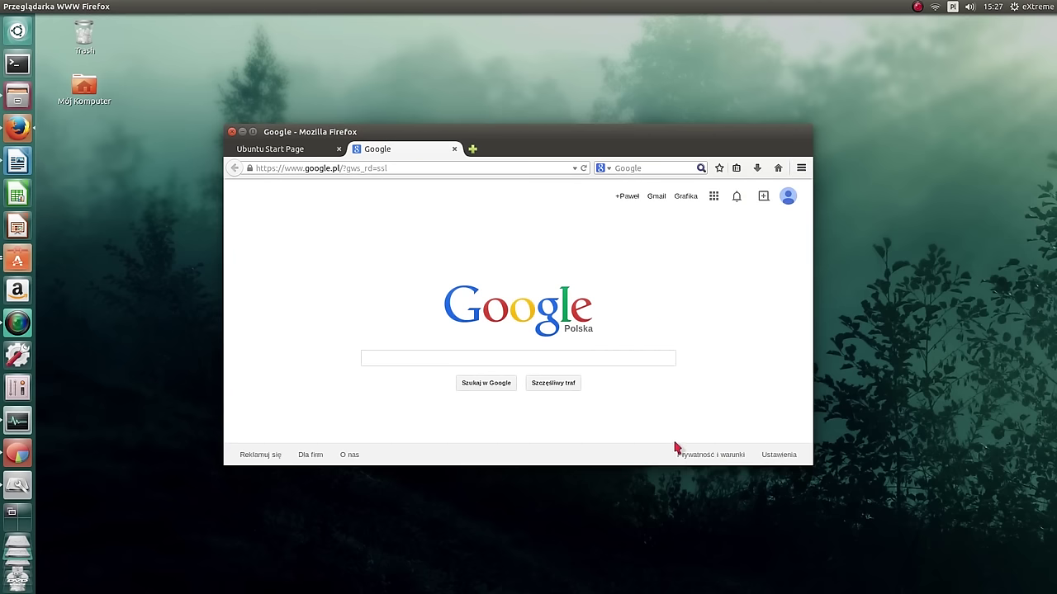
Step: Try snapping the Firefox window to the screen edge and maximizing it, then restore it to a floating window
drag(343, 133, 1054, 180)
drag(837, 26, 588, 151)
double_click(588, 151)
drag(590, 6, 569, 141)
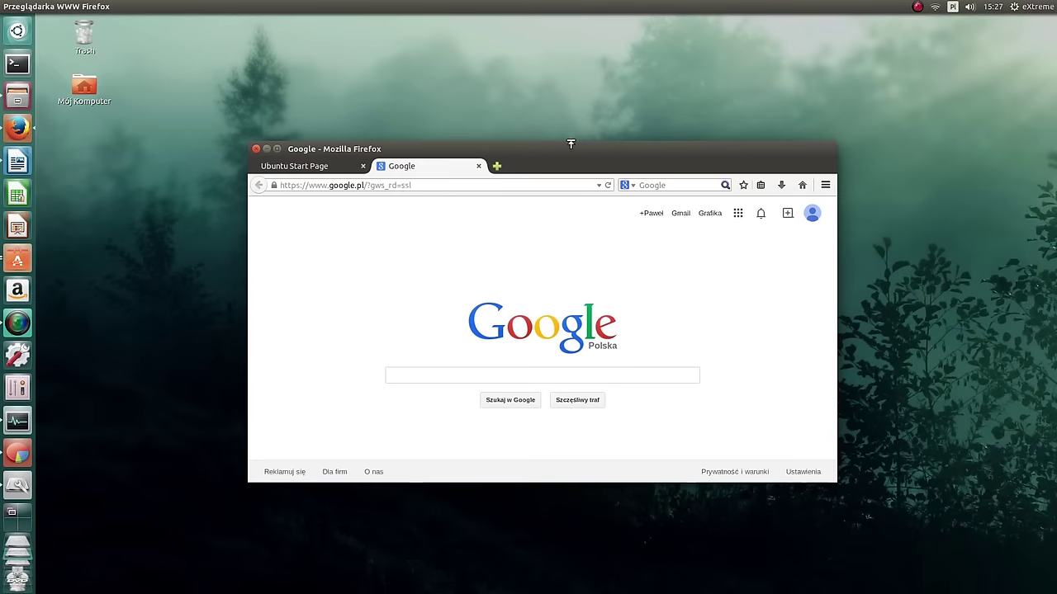
Step: Move the Firefox window to the upper-right workspace and return to the upper-left workspace
click(17, 525)
drag(297, 165, 789, 165)
click(377, 140)
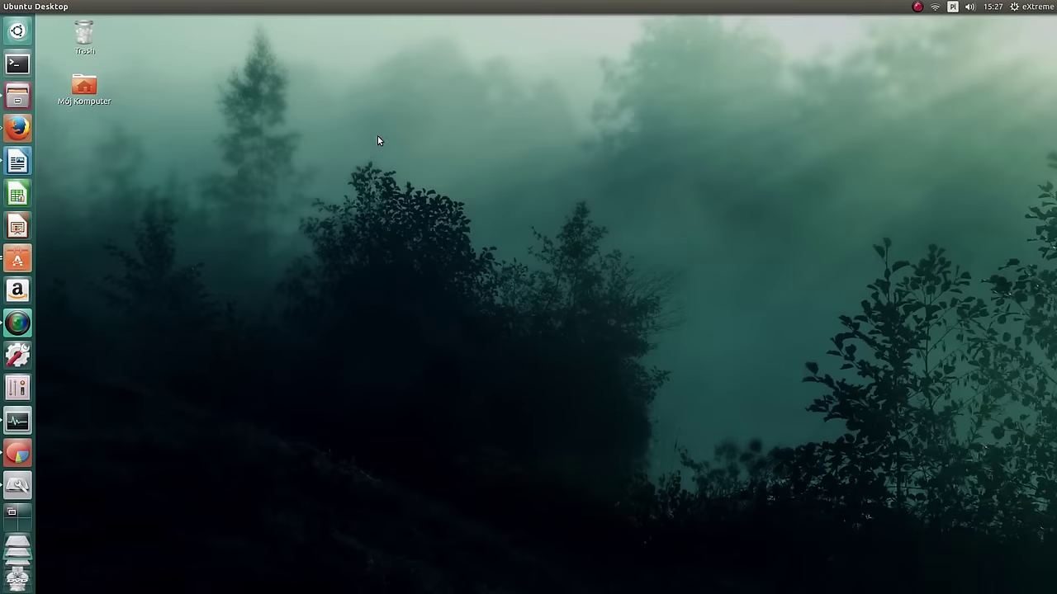
Step: Open the file manager, reposition its window and show the Muzyka folder
click(18, 97)
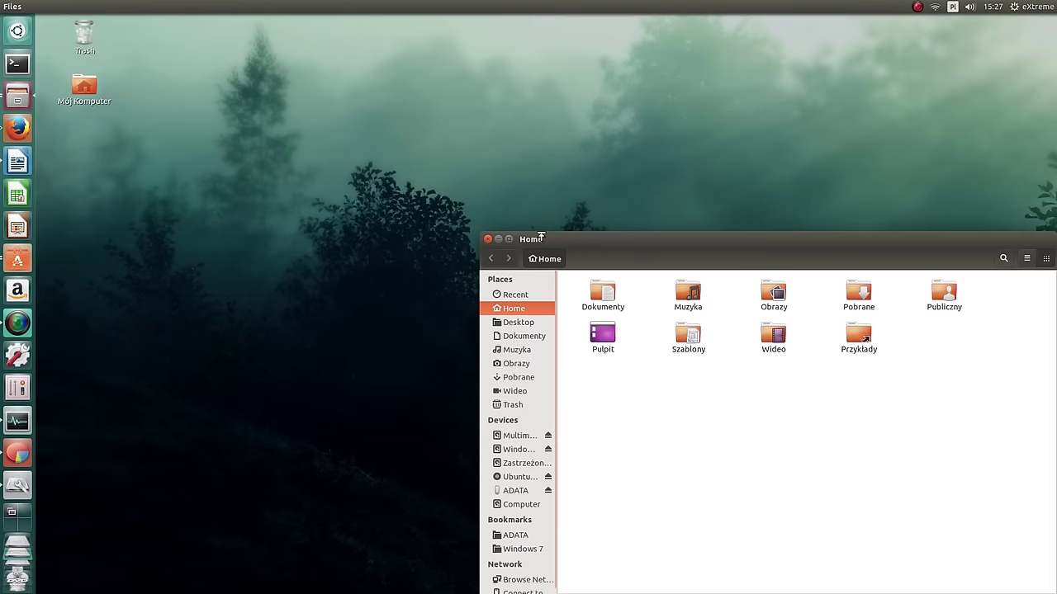
drag(587, 224, 361, 112)
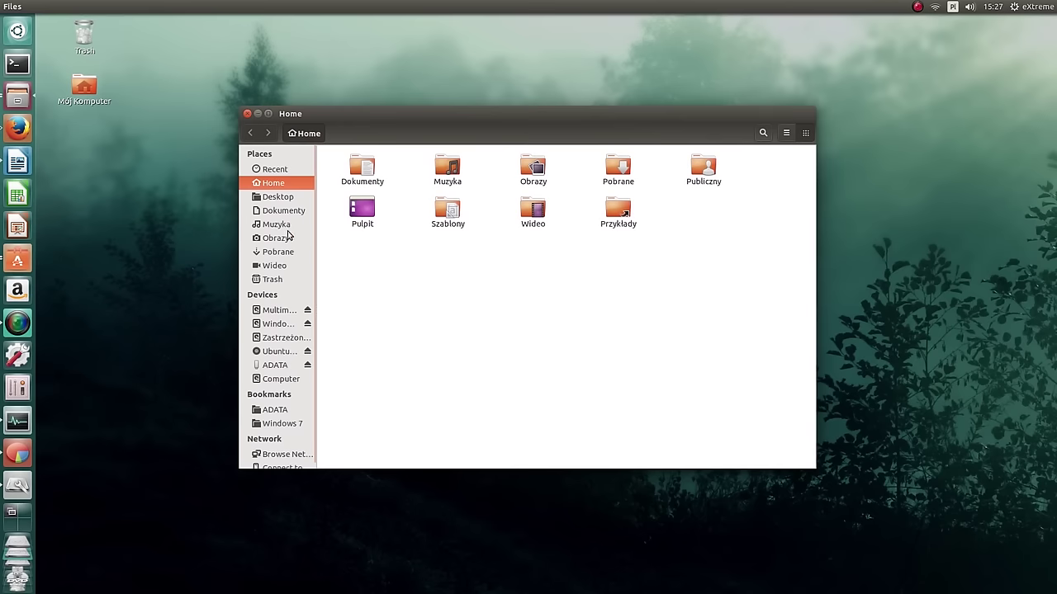
click(278, 227)
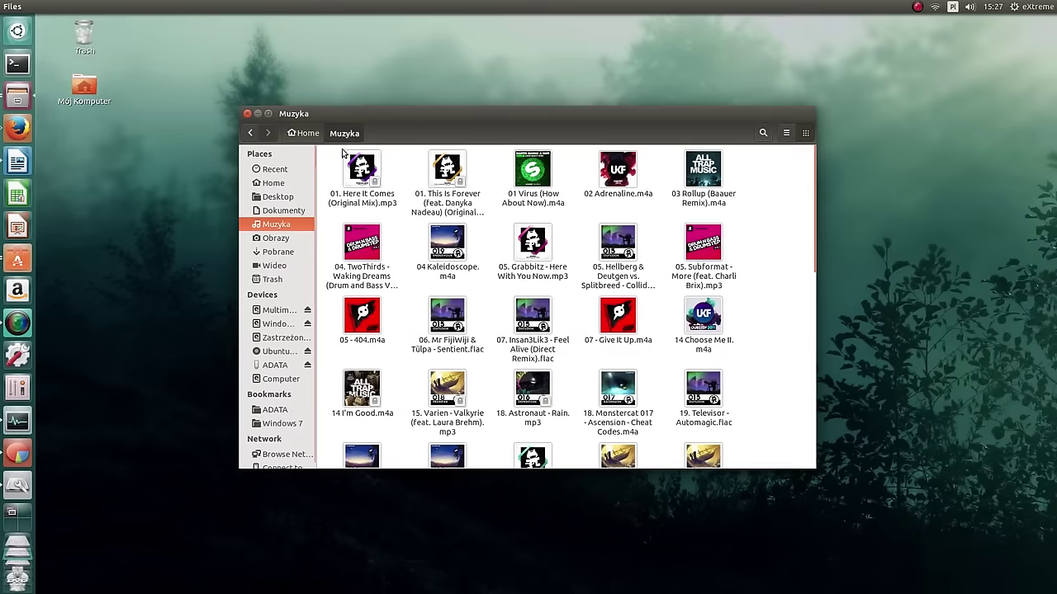
Step: Bring Firefox into the upper-left workspace and tile the Muzyka window on the left half with Firefox on the right half
key(super+s)
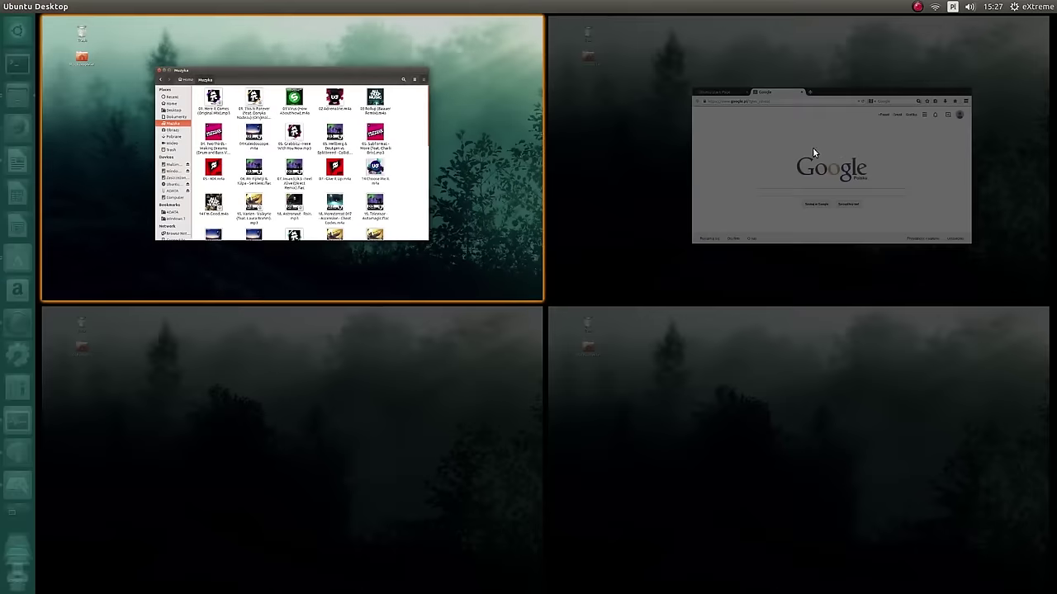
drag(812, 147, 2, 166)
click(196, 120)
drag(578, 133, 1056, 126)
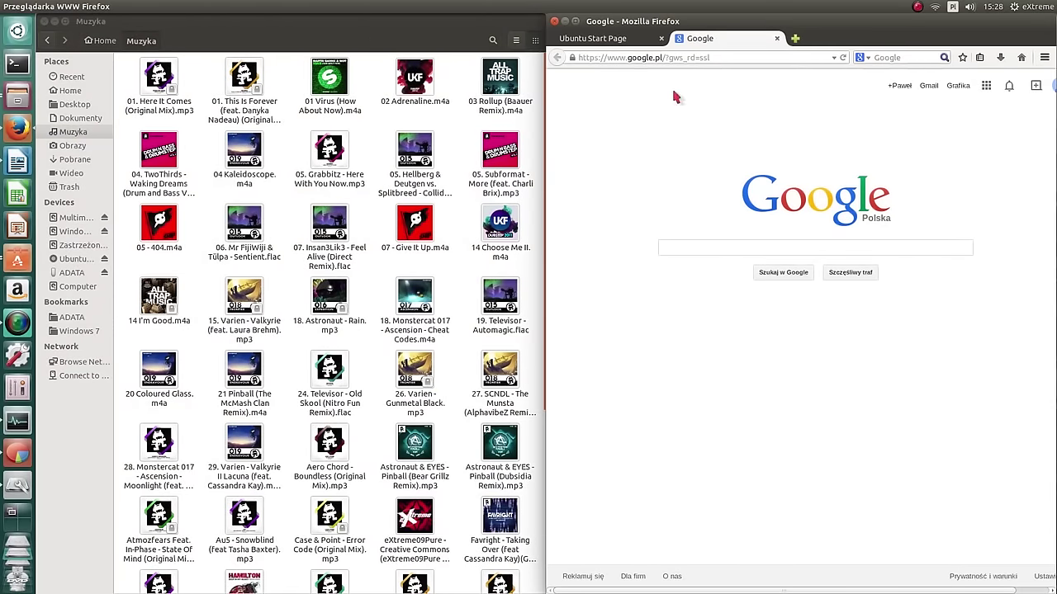
Step: Swap the tiled windows, placing Muzyka on the right half and Firefox on the left half
drag(741, 23, 383, 299)
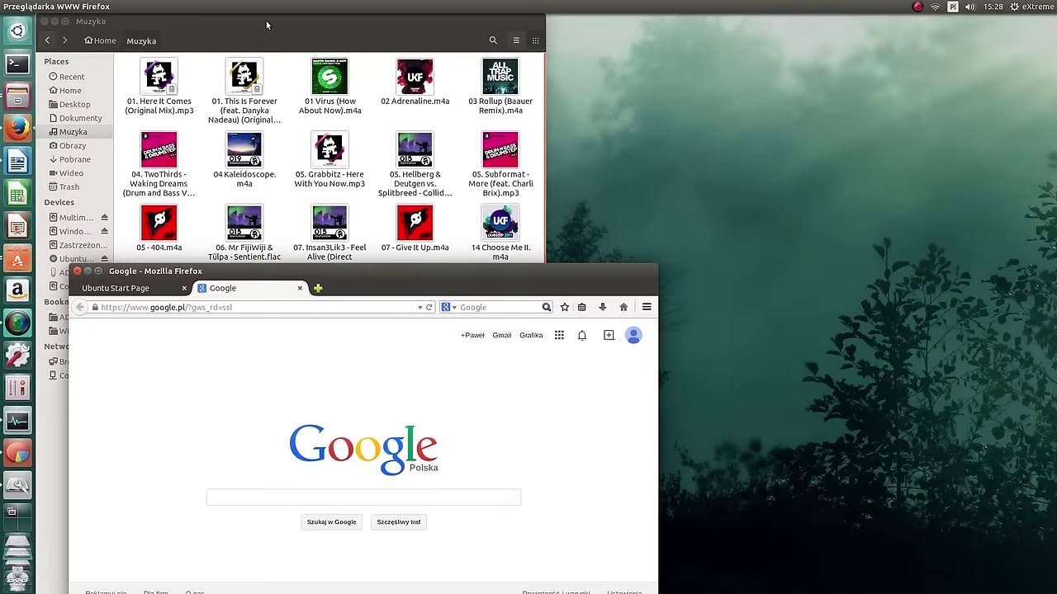
click(271, 33)
drag(560, 53, 1056, 239)
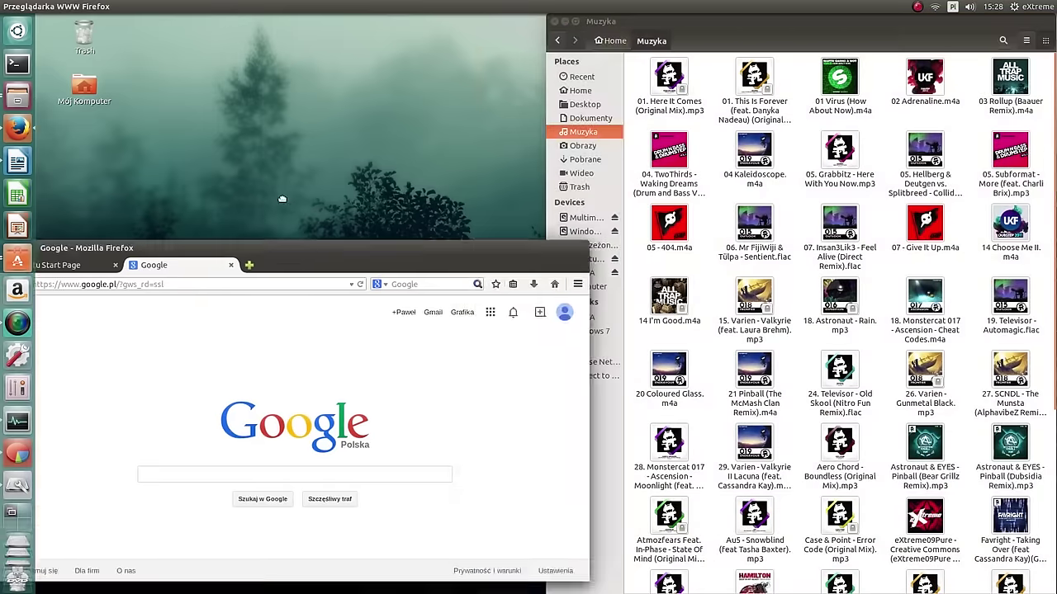
drag(314, 272, 2, 271)
Step: Restore both the Firefox and Muzyka windows to their floating sizes
key(ctrl+super+Down)
key(alt+Tab)
key(ctrl+super+Down)
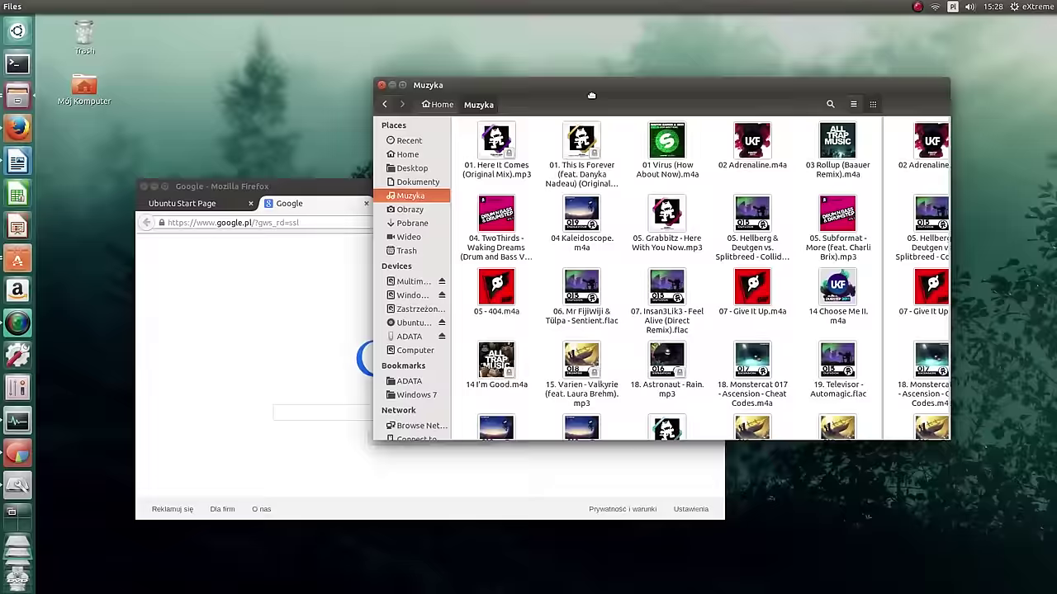
Step: Clear the Firefox window from the current workspace, keeping only the Muzyka window open on the desktop
click(18, 545)
drag(160, 188, 557, 172)
click(530, 109)
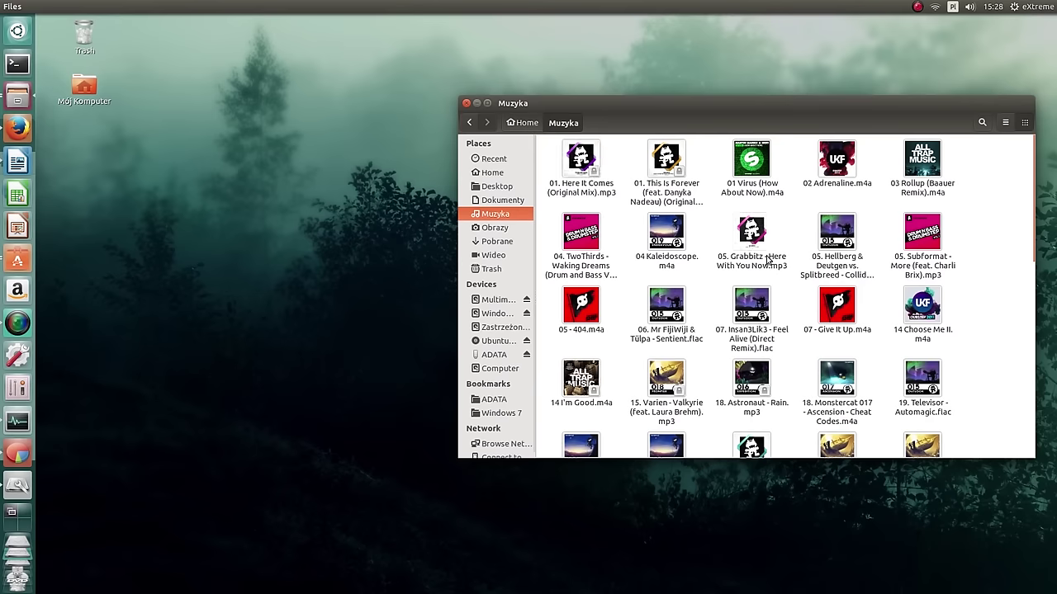
Step: Compare the list and icon views of the Muzyka folder, finishing in icon view
click(763, 256)
click(1005, 122)
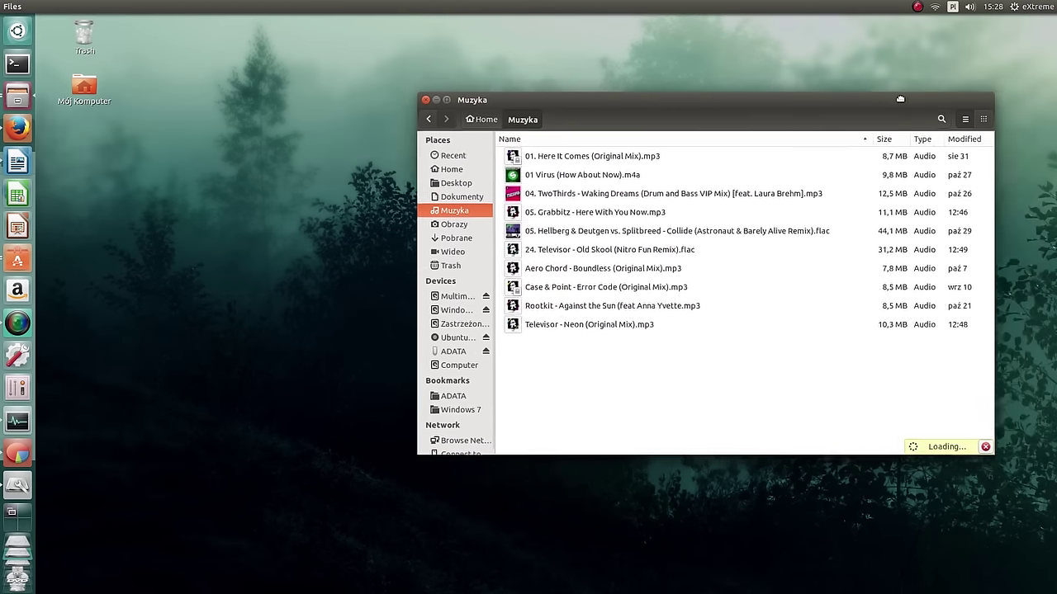
drag(943, 109, 865, 100)
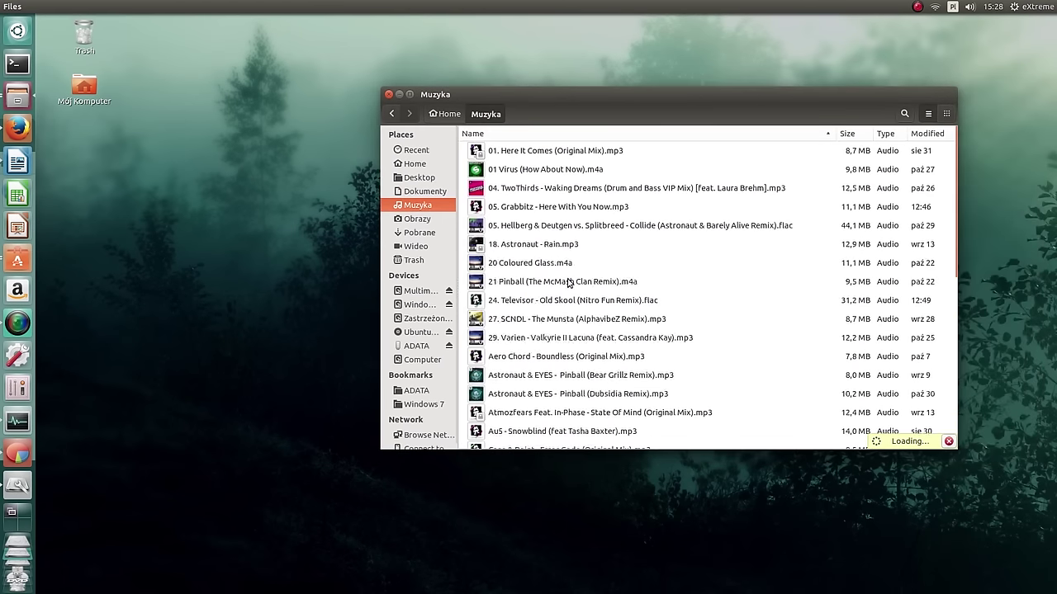
click(946, 114)
click(928, 114)
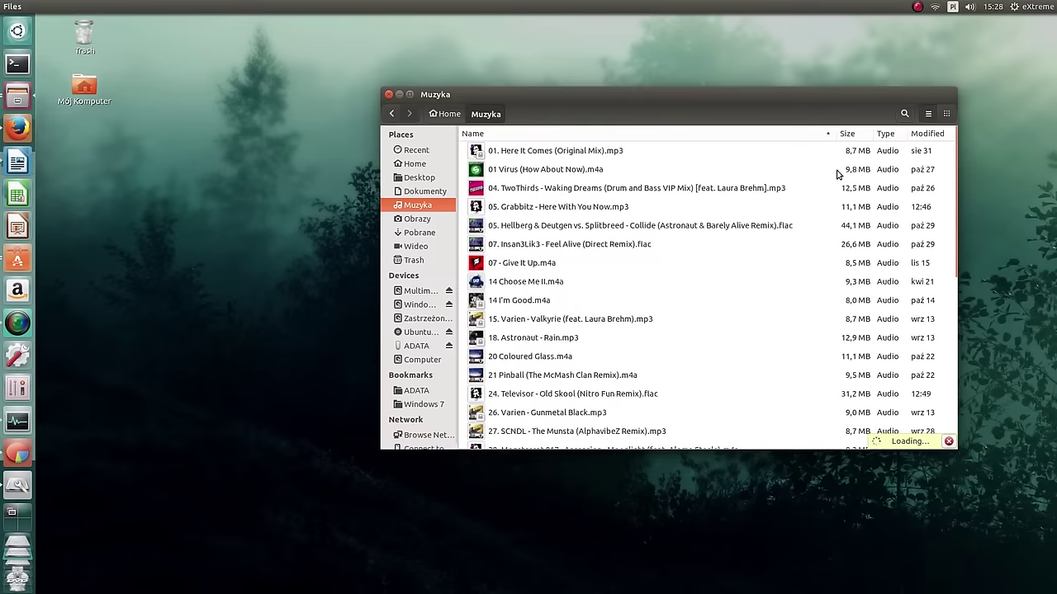
click(946, 114)
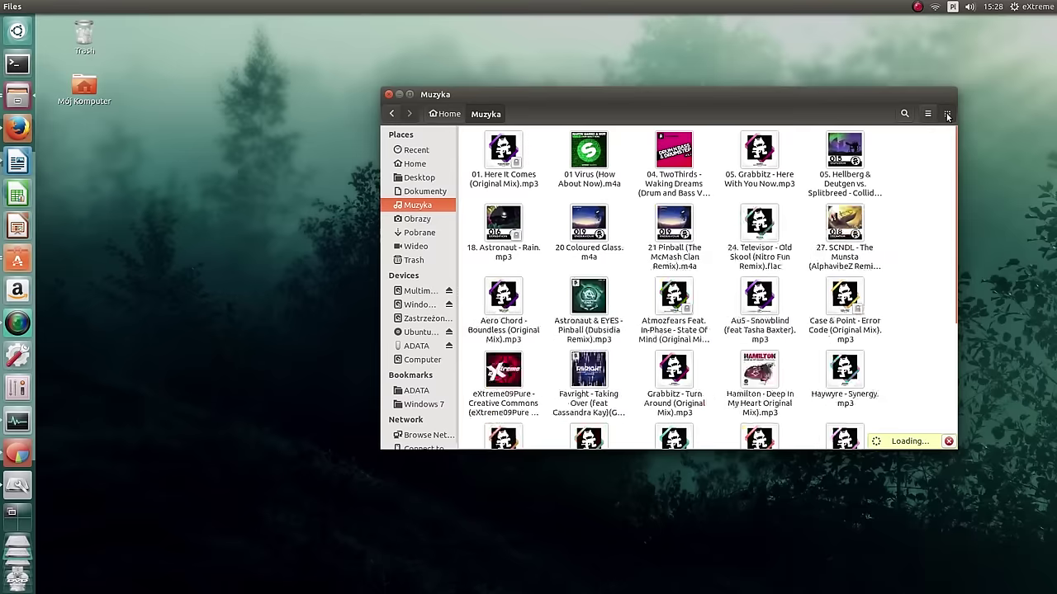
Step: Play 01. Here It Comes (Original Mix).mp3 in Videos and place the player to the left of the Muzyka window
click(505, 157)
double_click(502, 161)
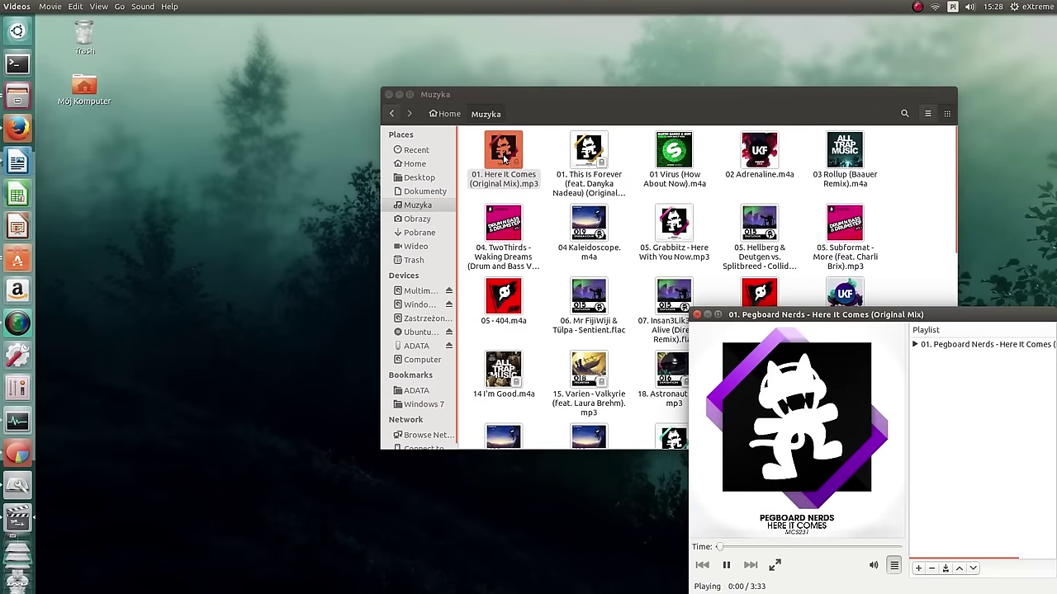
drag(566, 215, 302, 163)
drag(500, 96, 670, 89)
drag(483, 161, 372, 154)
drag(552, 92, 478, 114)
drag(894, 203, 1027, 124)
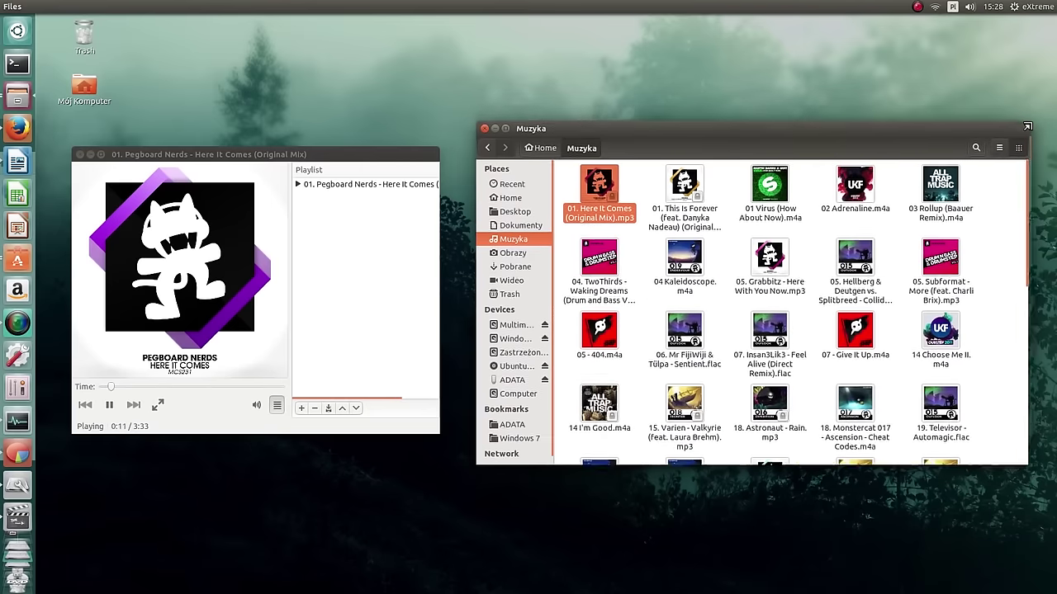
Step: Maximize the Muzyka window to look over its tracks, and restore it beside the player
double_click(800, 120)
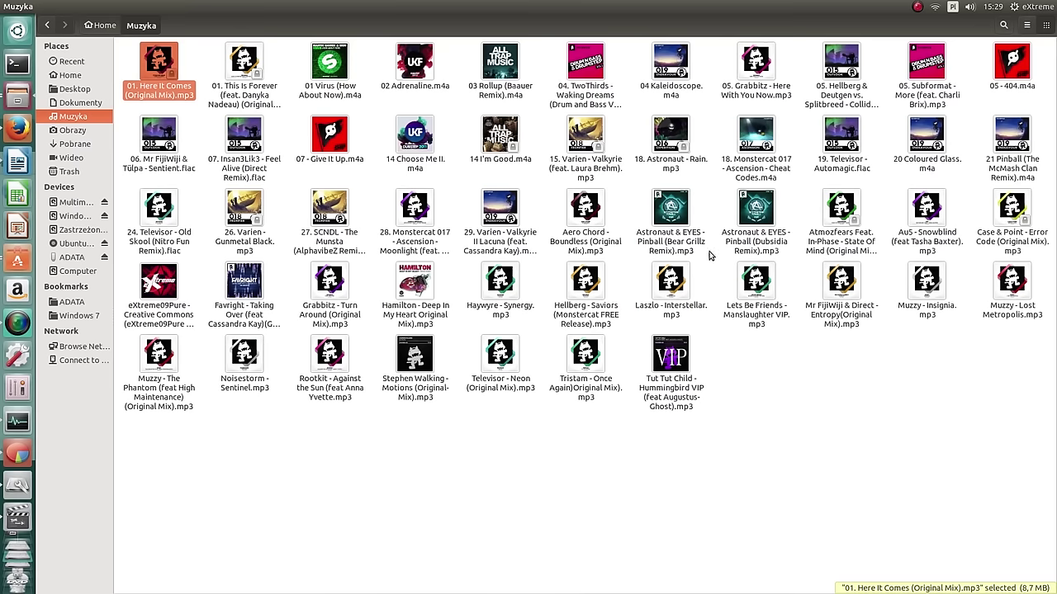
drag(921, 395, 767, 396)
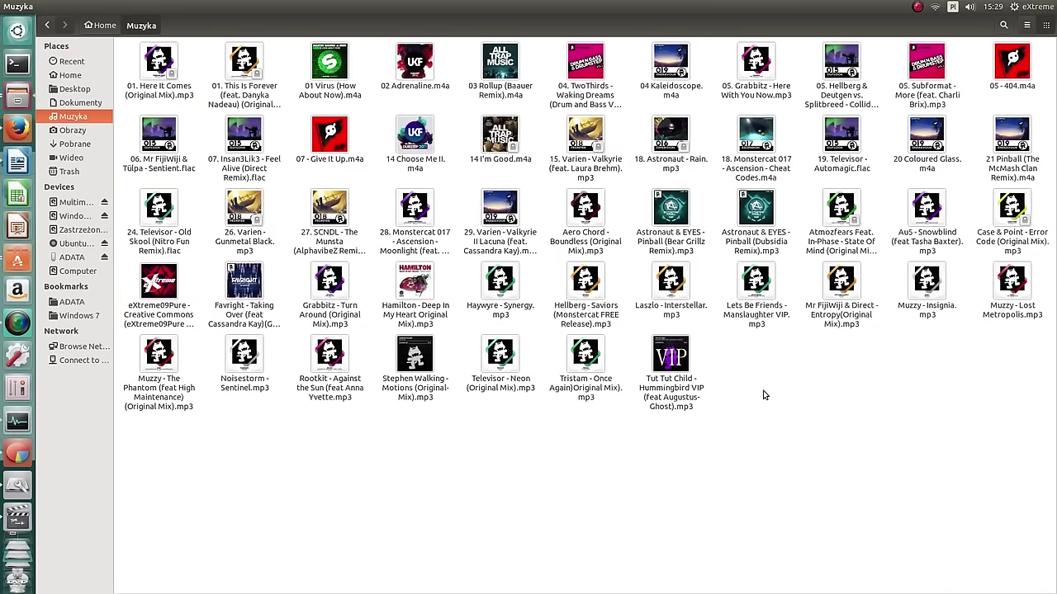
click(766, 182)
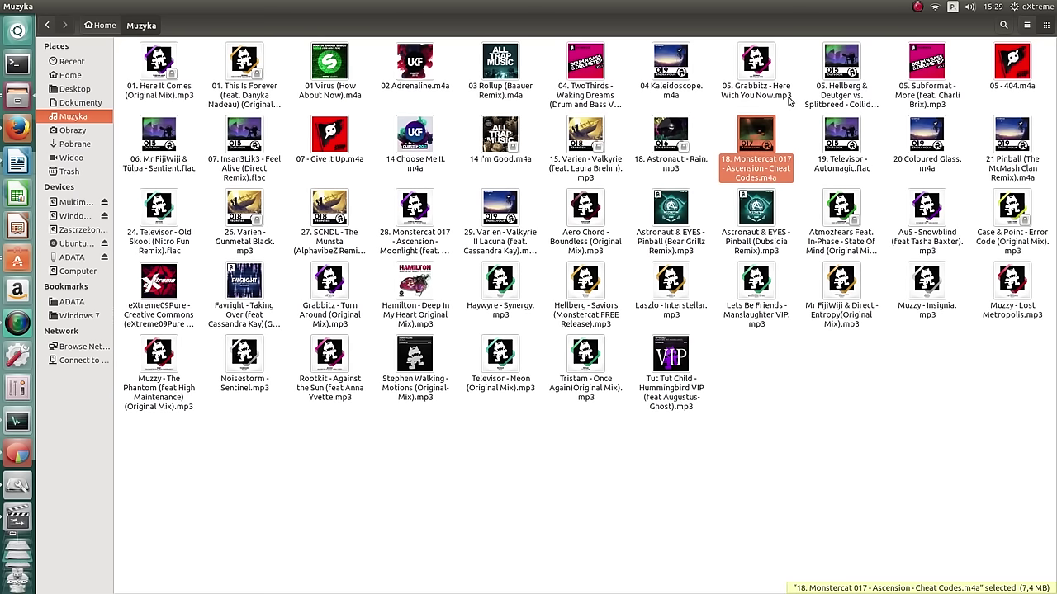
click(787, 100)
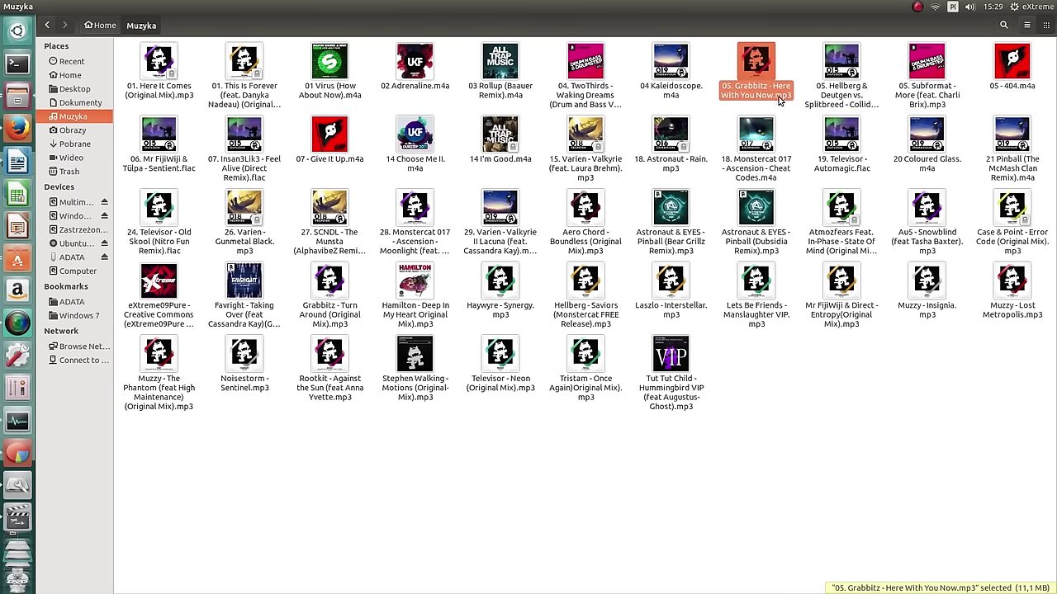
click(865, 175)
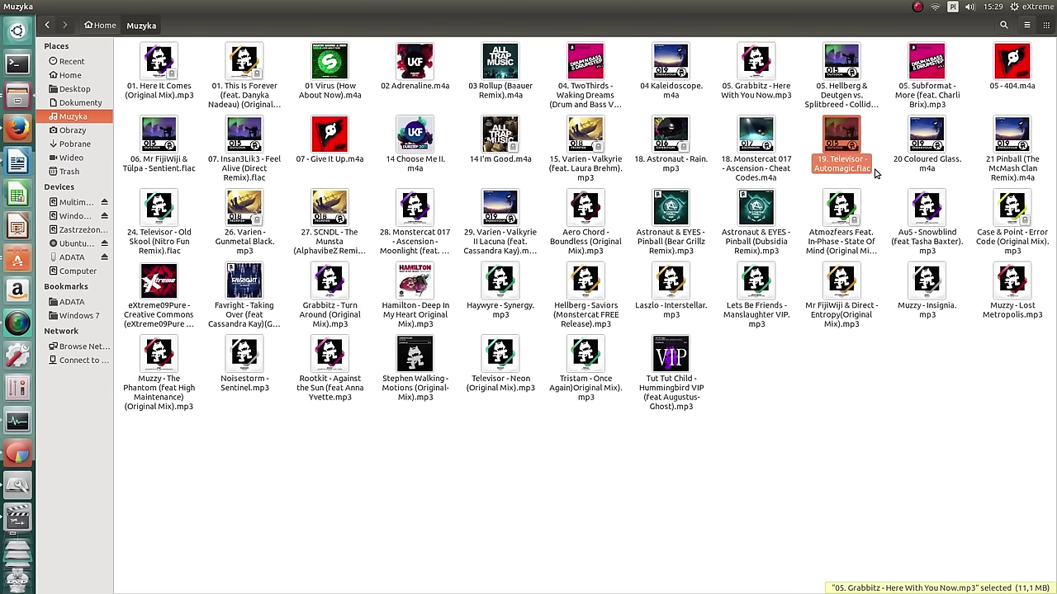
double_click(717, 12)
drag(818, 57, 859, 55)
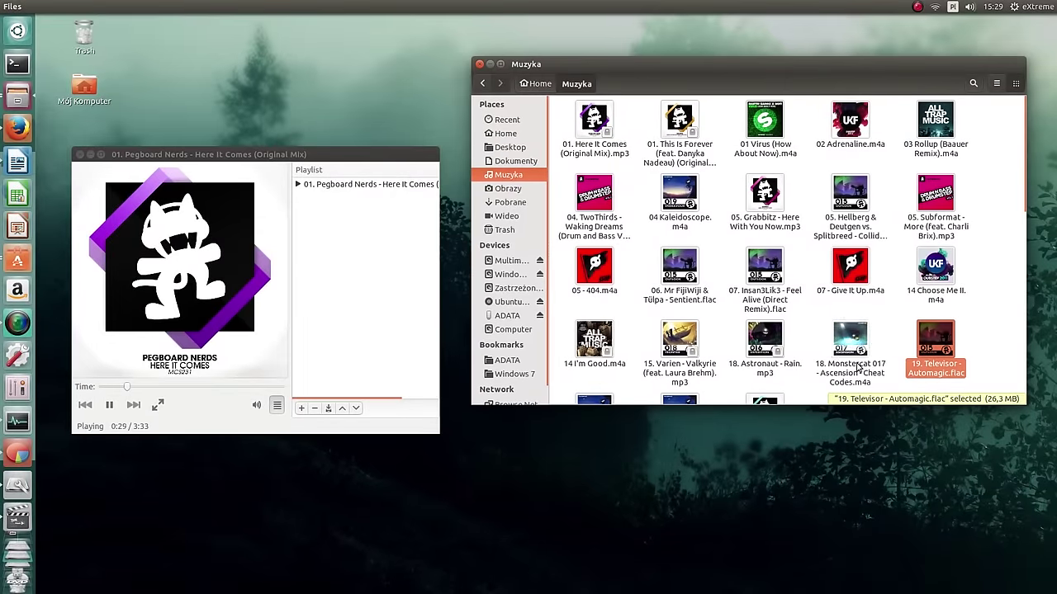
Step: Add 05. Hellberg & Deutgen vs. Splitbreed - Collide and 01 Virus (How About Now) to the player's playlist and play each
click(840, 347)
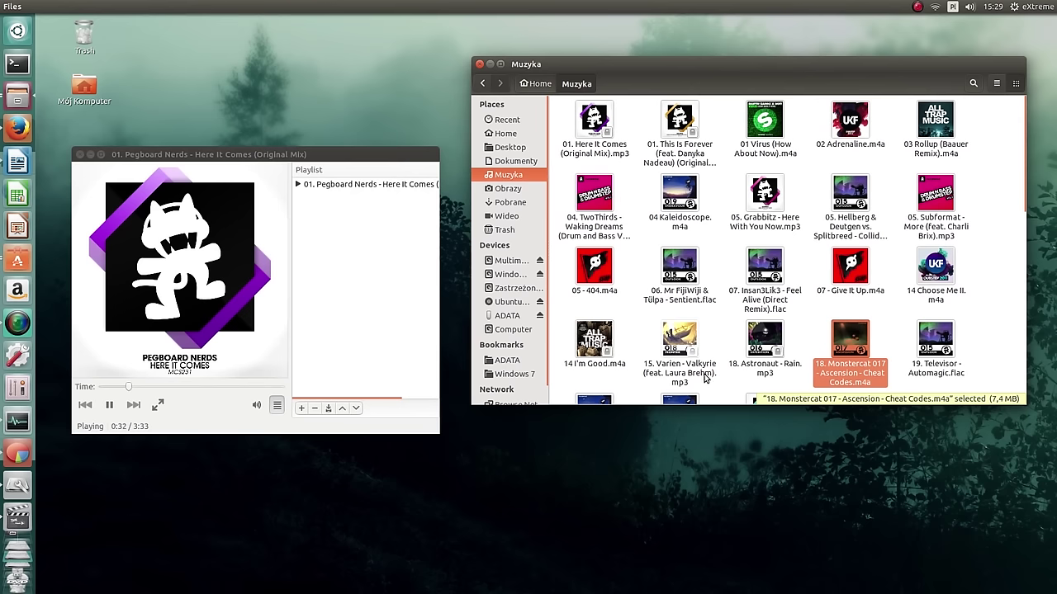
click(747, 281)
drag(855, 210, 363, 202)
drag(792, 136, 388, 223)
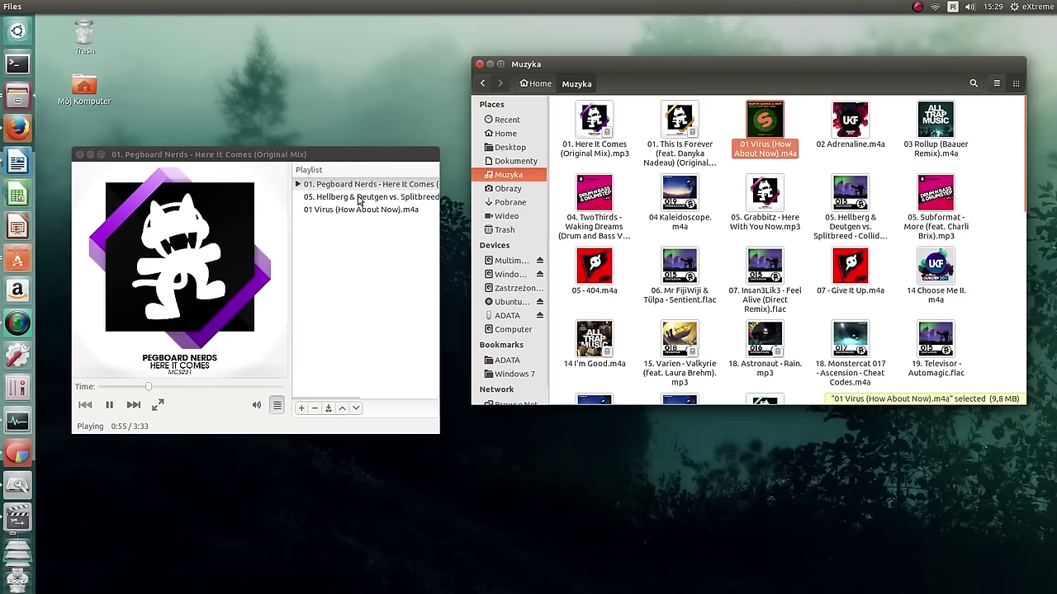
double_click(359, 198)
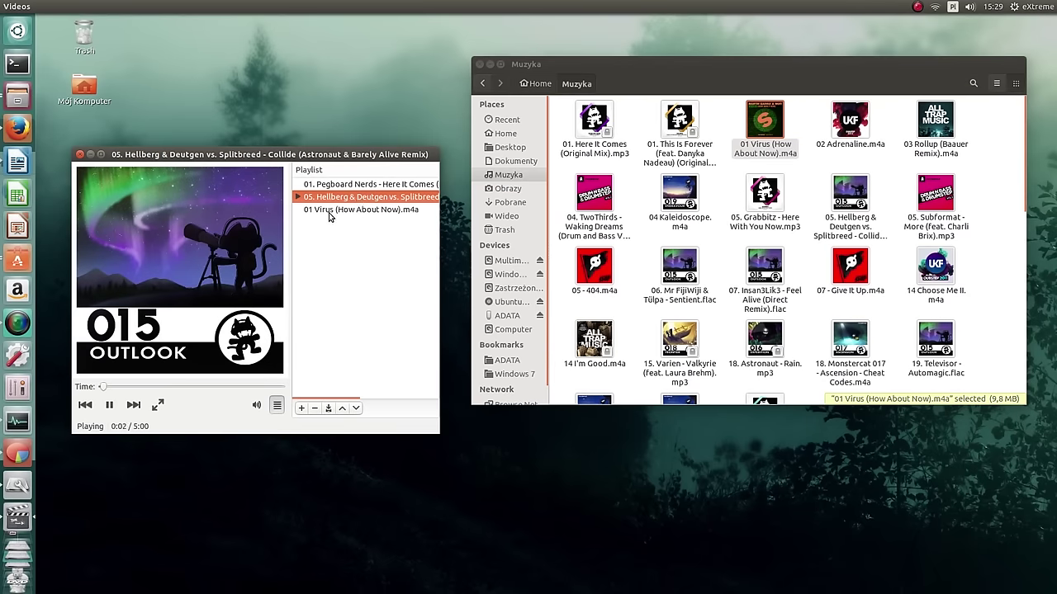
double_click(334, 212)
Step: Add the TwoThirds - Waking Dreams and Aero Chord - Boundless tracks to the playlist and play them
drag(591, 195, 341, 229)
double_click(341, 223)
click(771, 270)
scroll(776, 264, down, 5)
drag(765, 188, 355, 236)
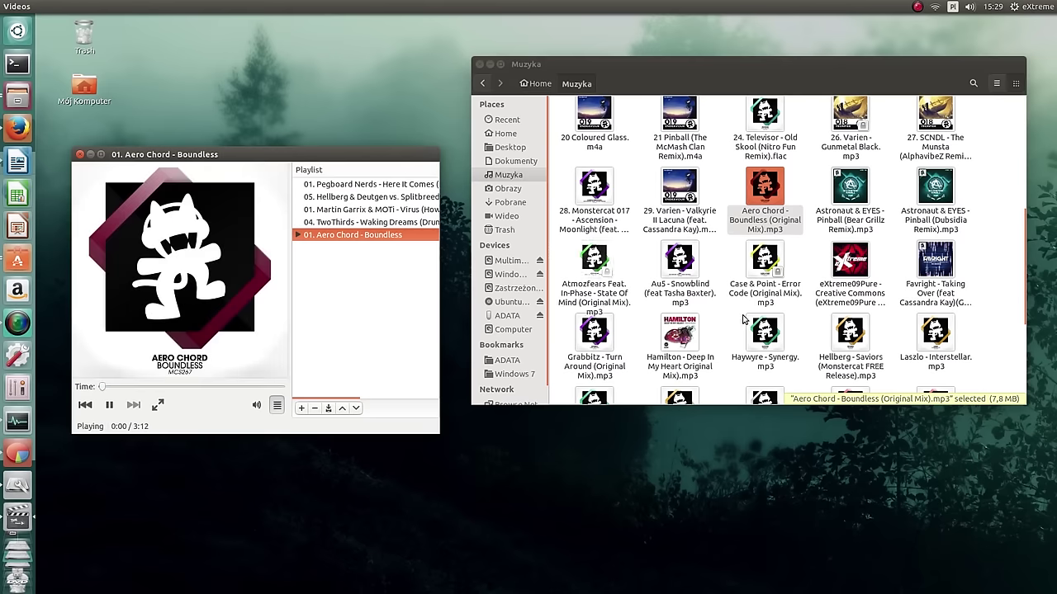
Step: Add the Atmozfears - State Of Mind and Rootkit - Against the Sun tracks to the playlist and play each
scroll(679, 330, down, 1)
click(680, 293)
drag(595, 221, 348, 262)
double_click(351, 248)
scroll(824, 316, down, 2)
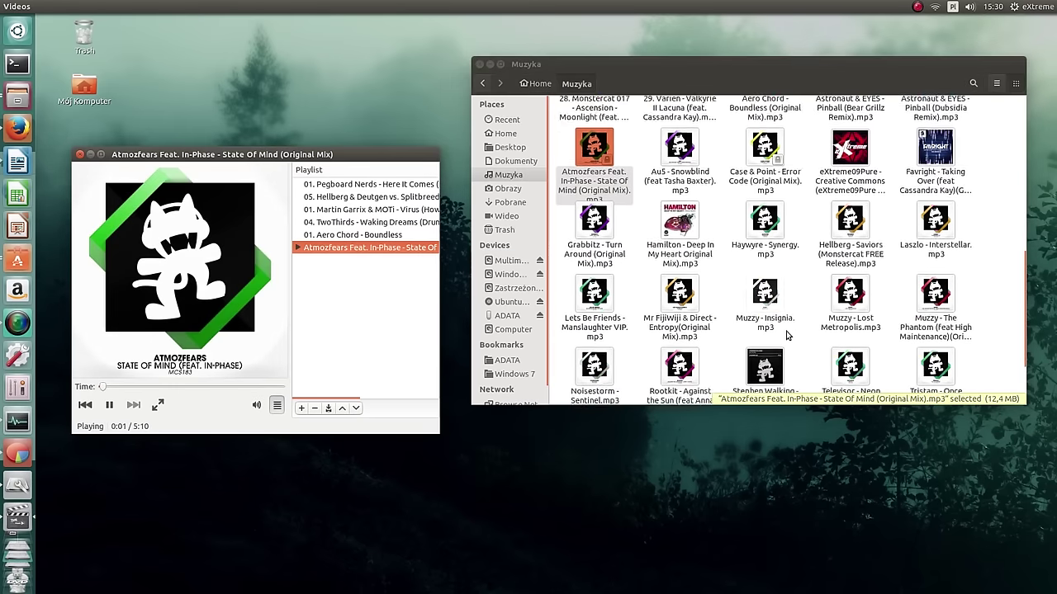
scroll(825, 306, down, 1)
drag(679, 273, 326, 263)
double_click(368, 260)
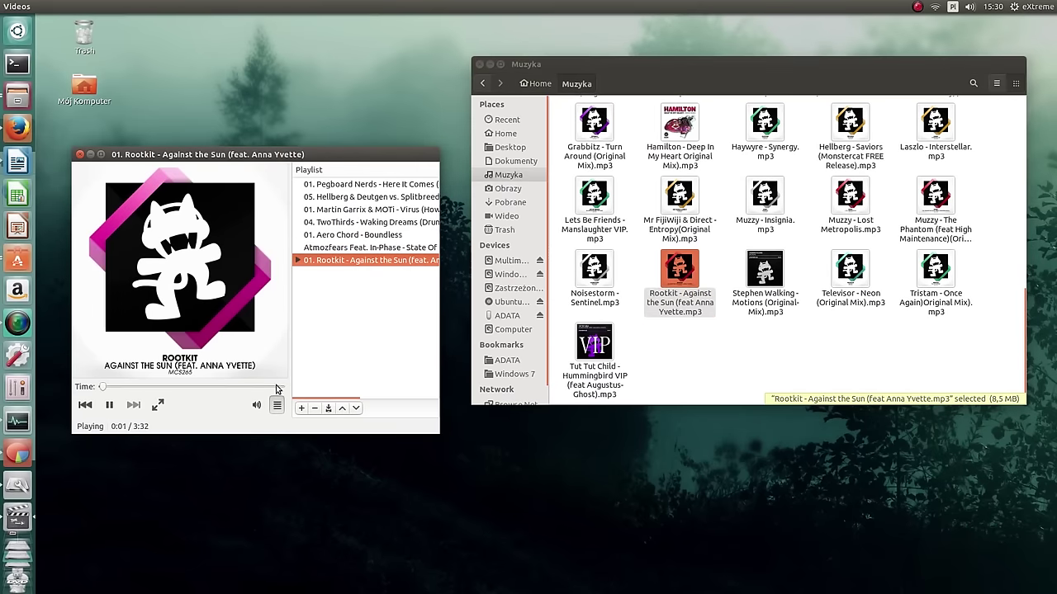
Step: Check the player's volume control and toggle its playlist sidebar off and back on
click(256, 407)
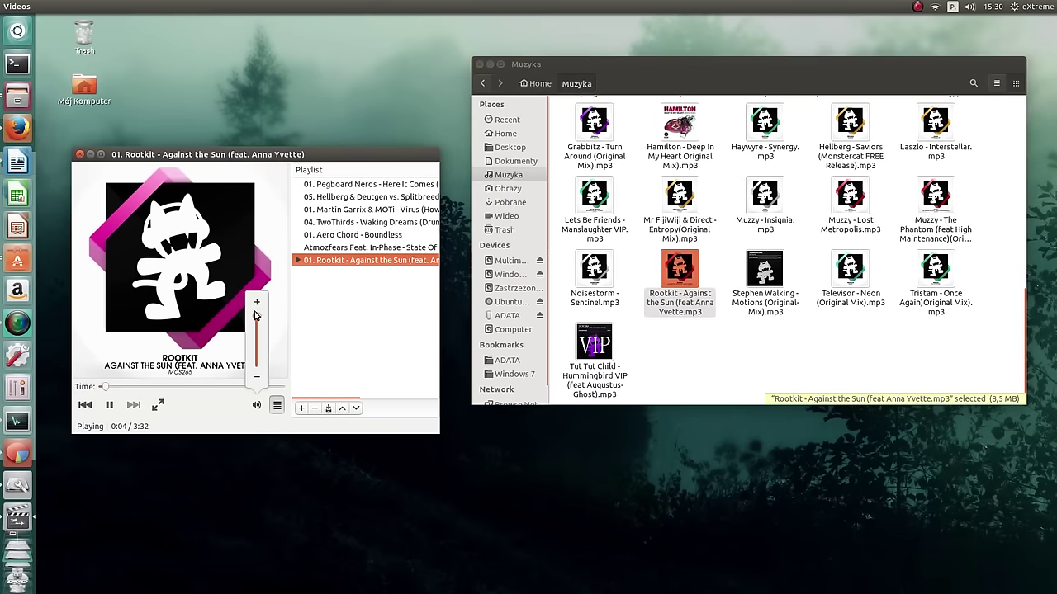
click(355, 321)
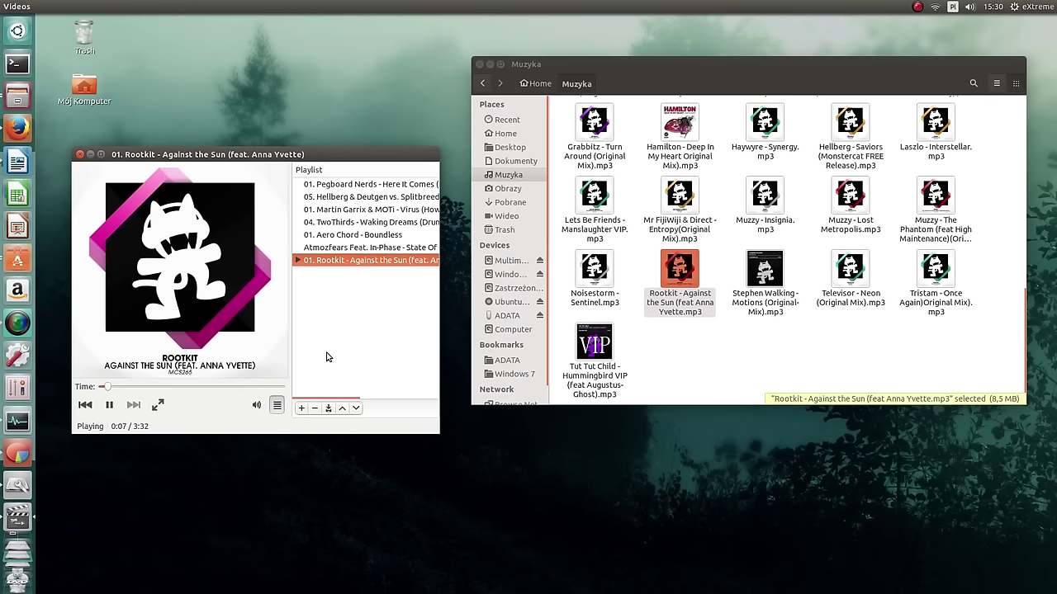
click(276, 406)
click(277, 407)
Step: Open the system sound settings, allow output louder than 100%, and lower the output volume slightly
click(971, 7)
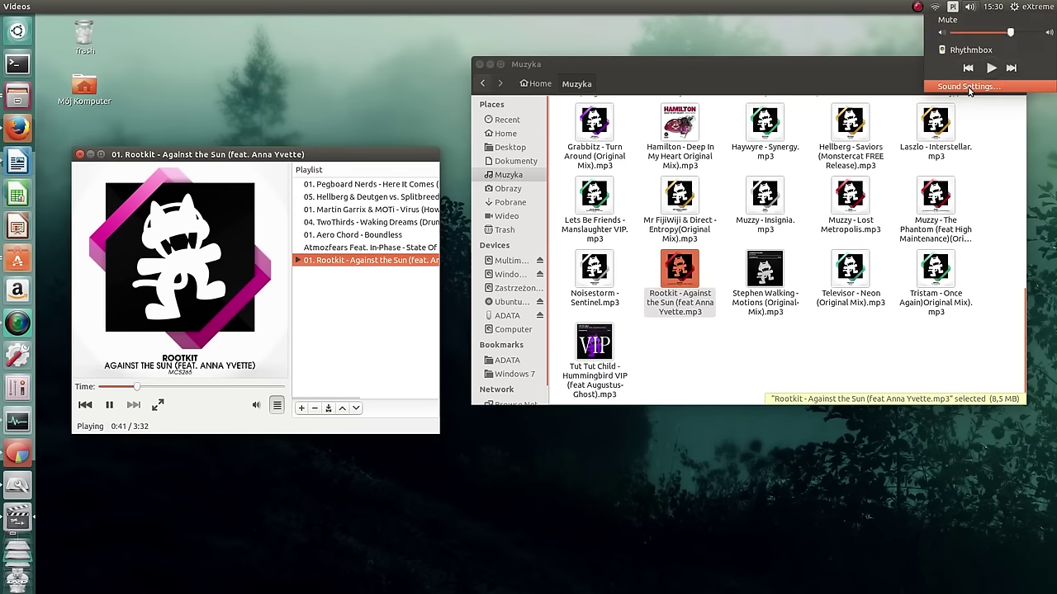
click(974, 88)
drag(592, 188, 792, 191)
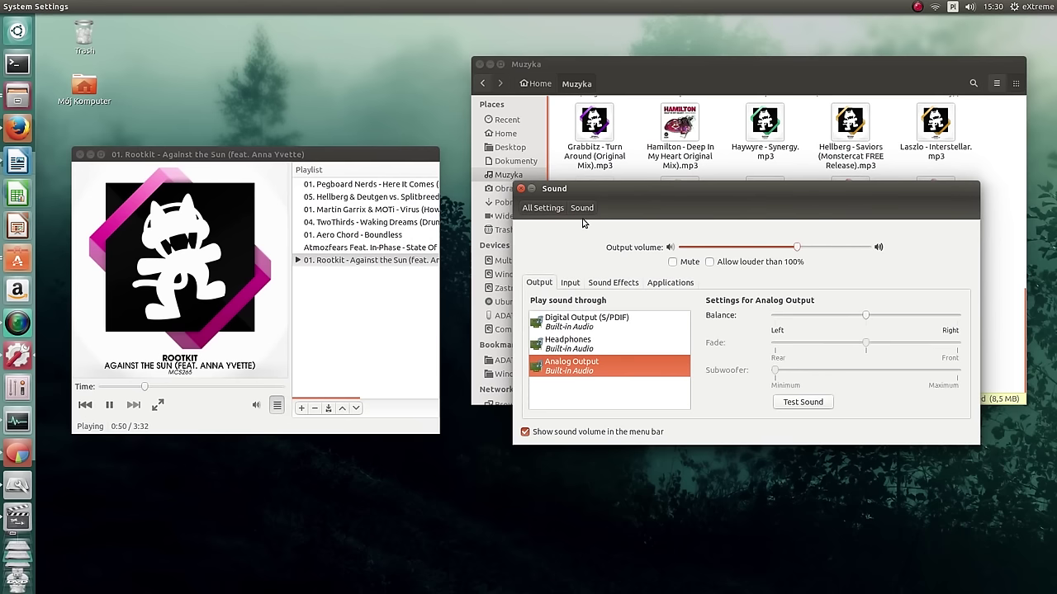
click(572, 283)
click(710, 262)
drag(753, 251, 746, 251)
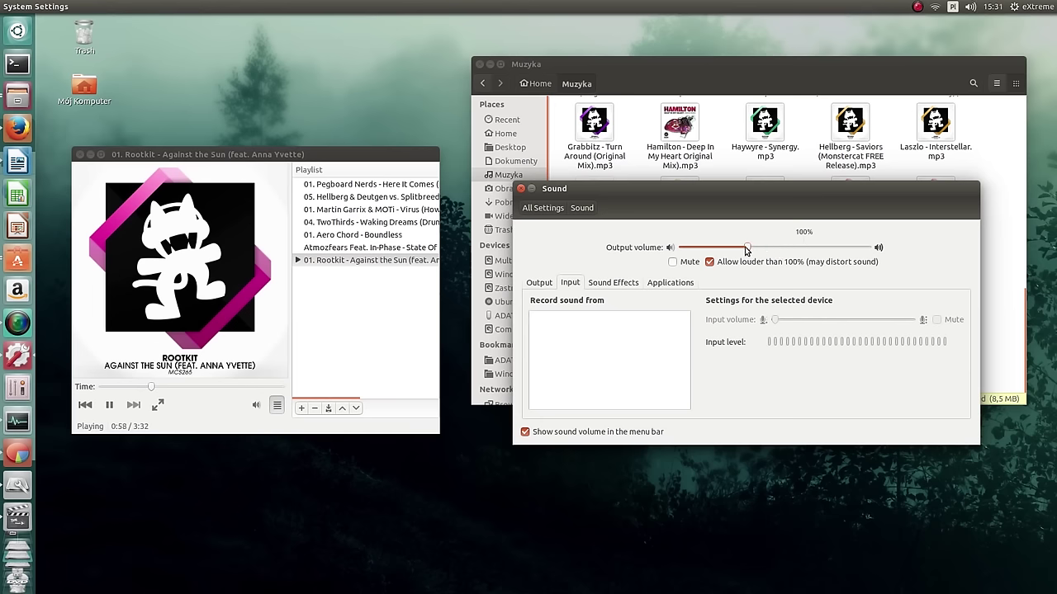
Step: Lower the Videos application's own volume slightly and close the sound settings
click(611, 286)
click(670, 284)
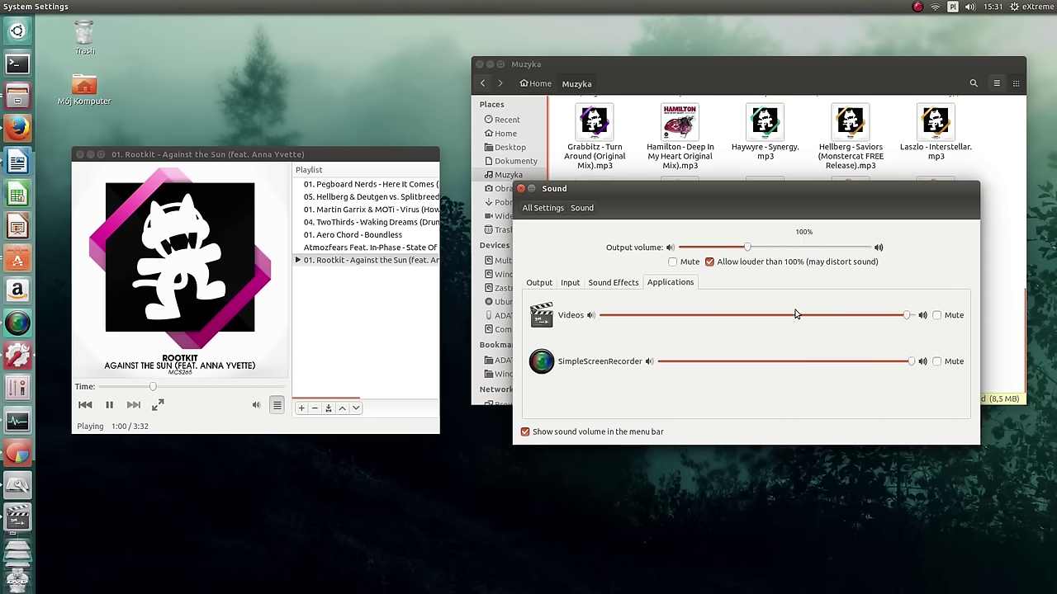
drag(903, 317, 886, 317)
click(521, 189)
Step: Close the video player and bring the Muzyka window back to its first tracks
drag(359, 154, 374, 150)
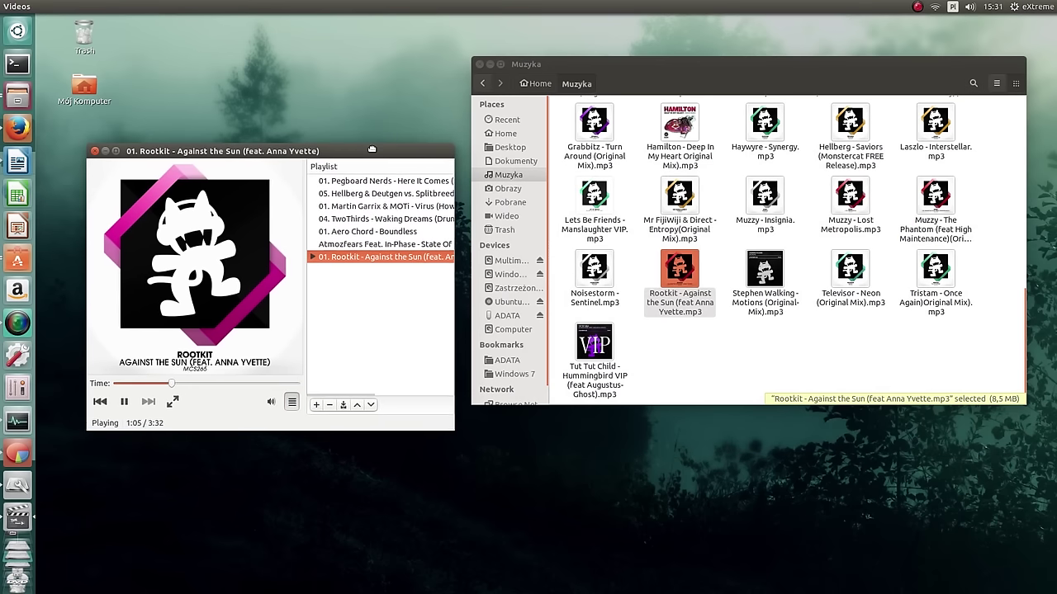
click(95, 153)
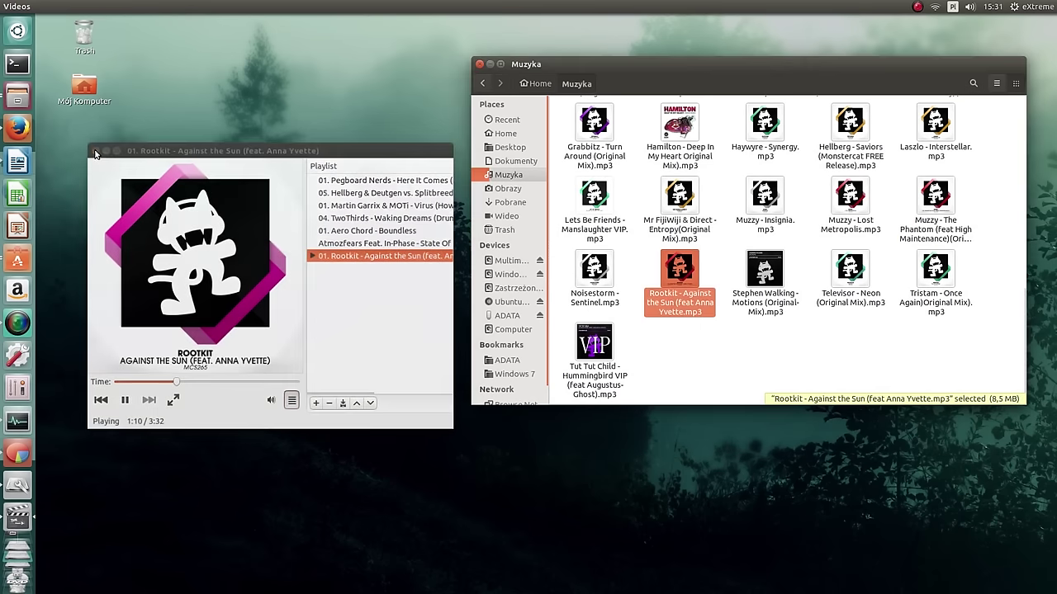
scroll(808, 218, up, 2)
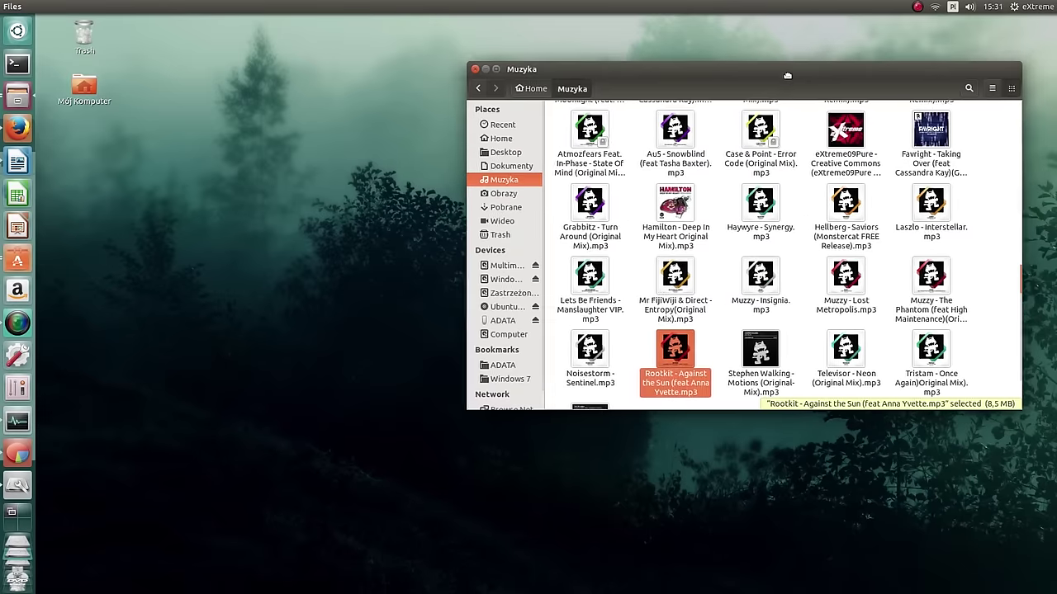
scroll(832, 261, up, 10)
scroll(832, 261, up, 1)
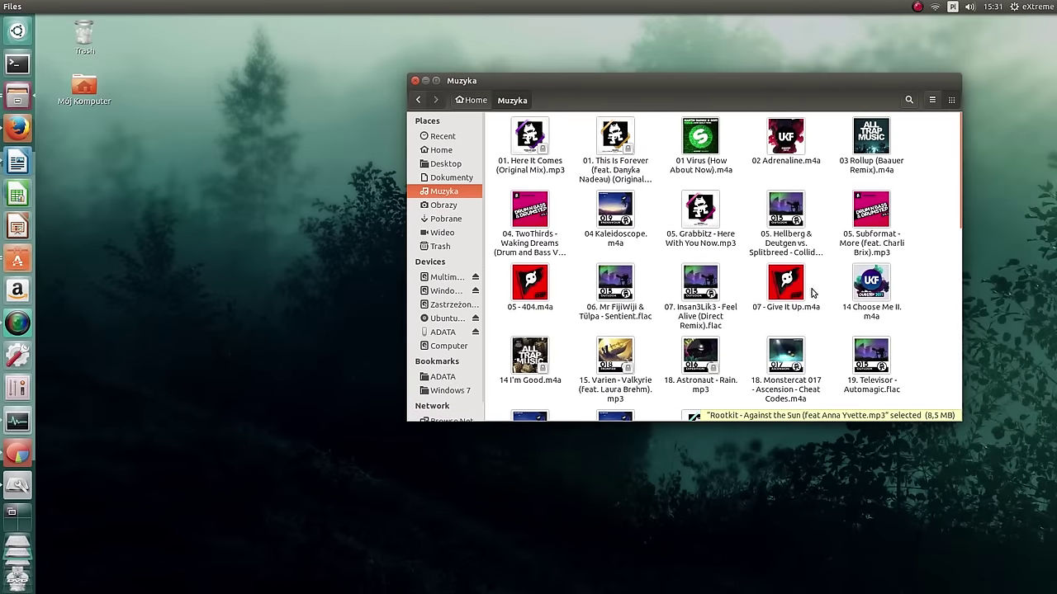
Step: Open the 05. Hellberg & Deutgen Collide .flac track in Rhythmbox and move the Muzyka window aside
click(787, 221)
double_click(788, 221)
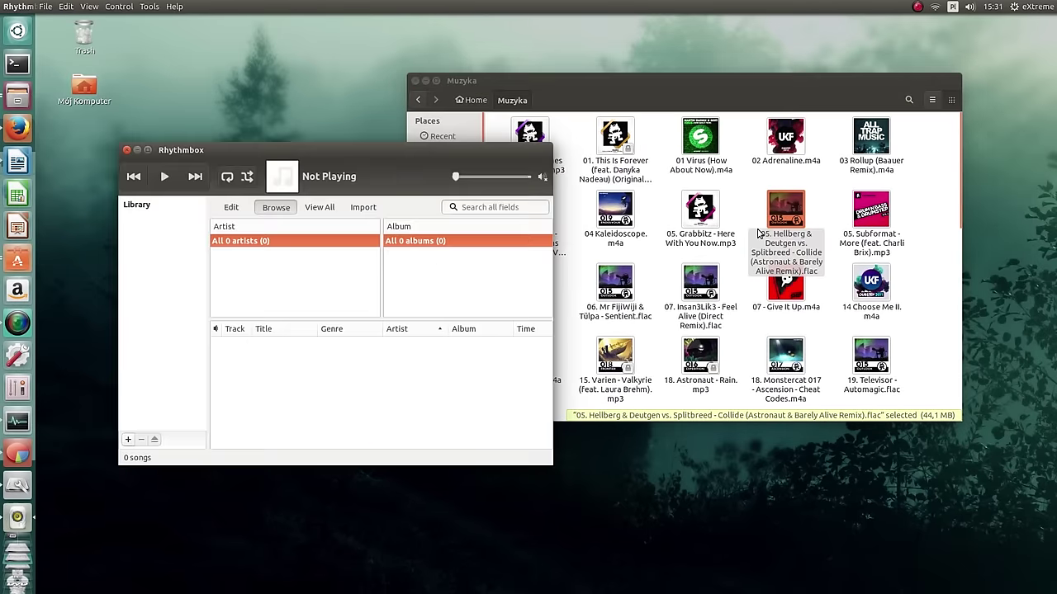
drag(589, 75, 698, 120)
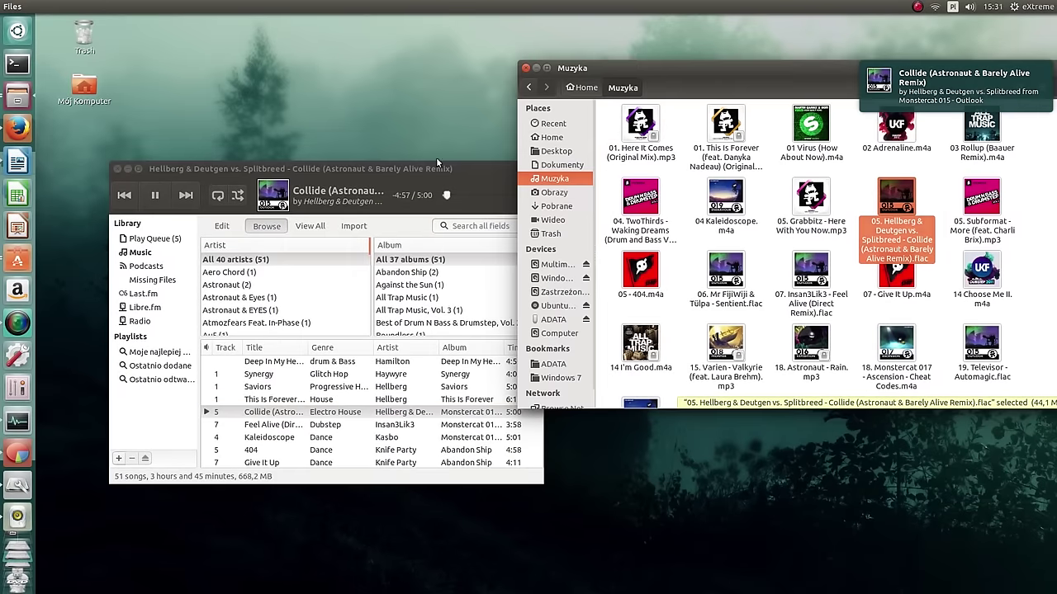
Step: Maximize Rhythmbox to look over the music library and Last.fm source, and restore its window
drag(436, 170, 428, 7)
scroll(539, 321, down, 2)
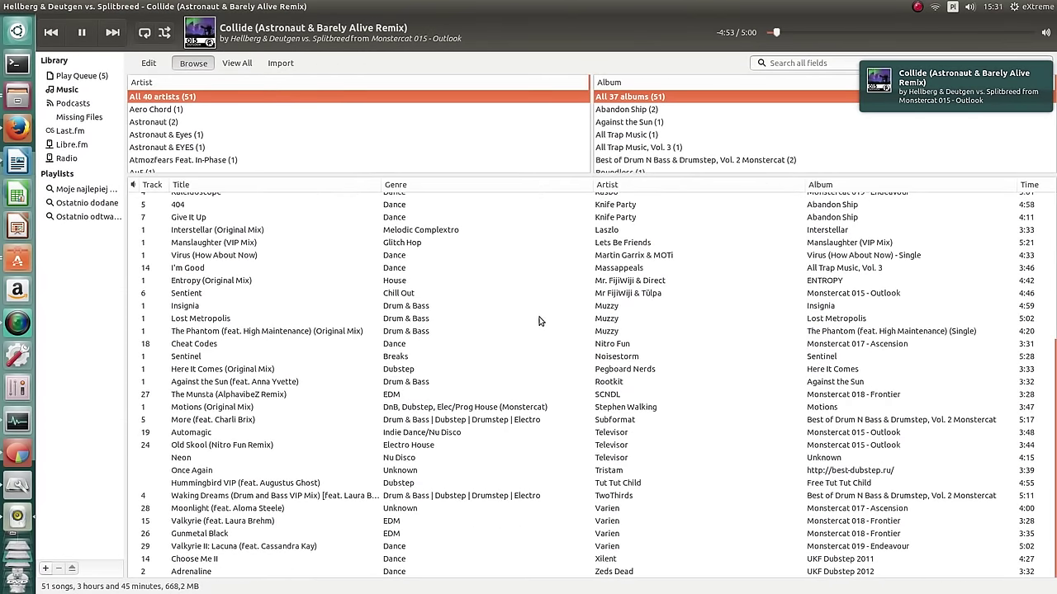
scroll(635, 431, up, 6)
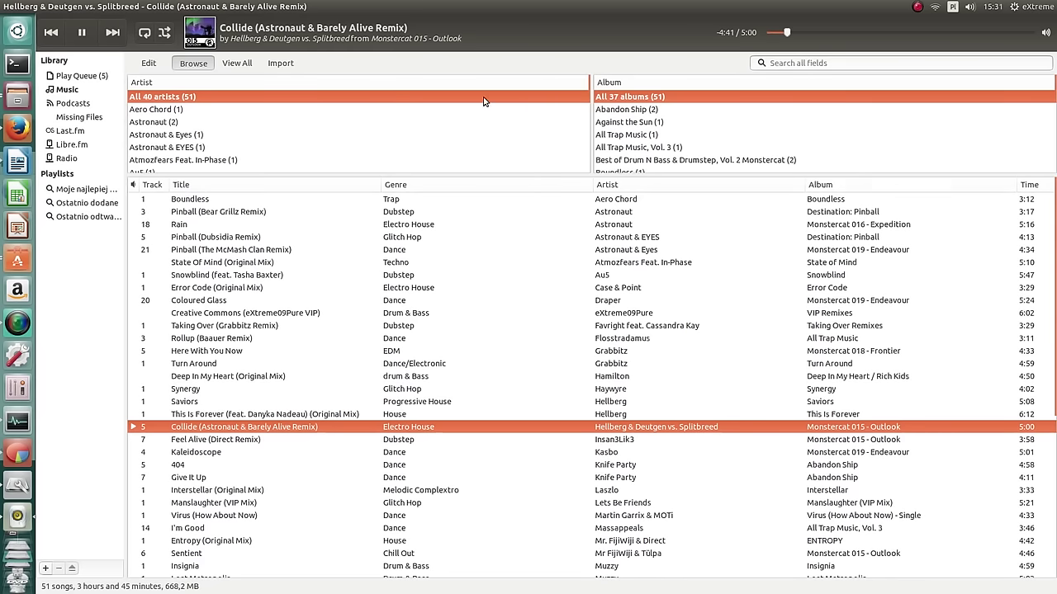
click(71, 133)
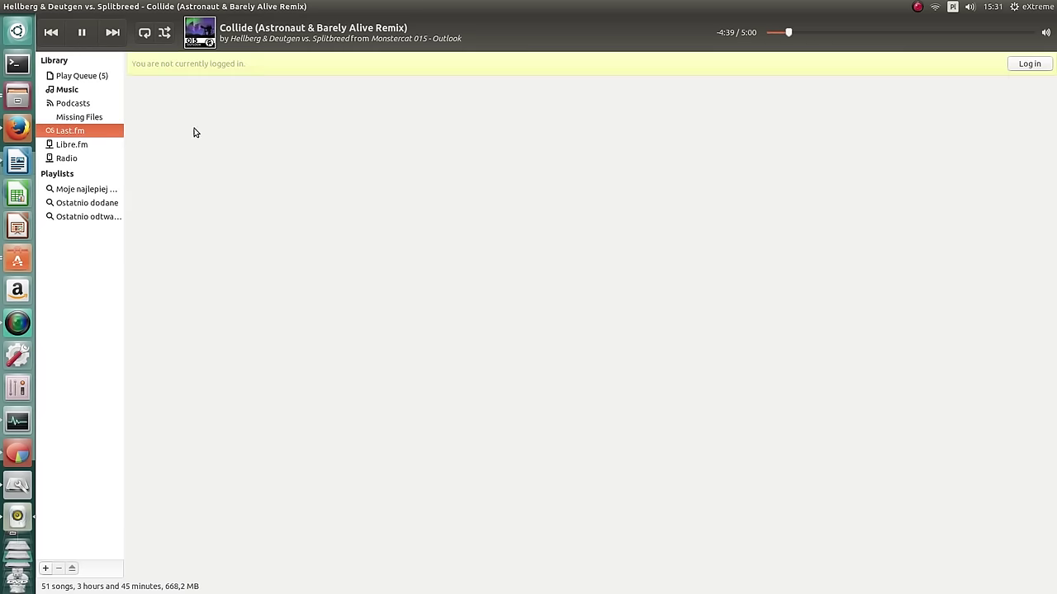
double_click(248, 7)
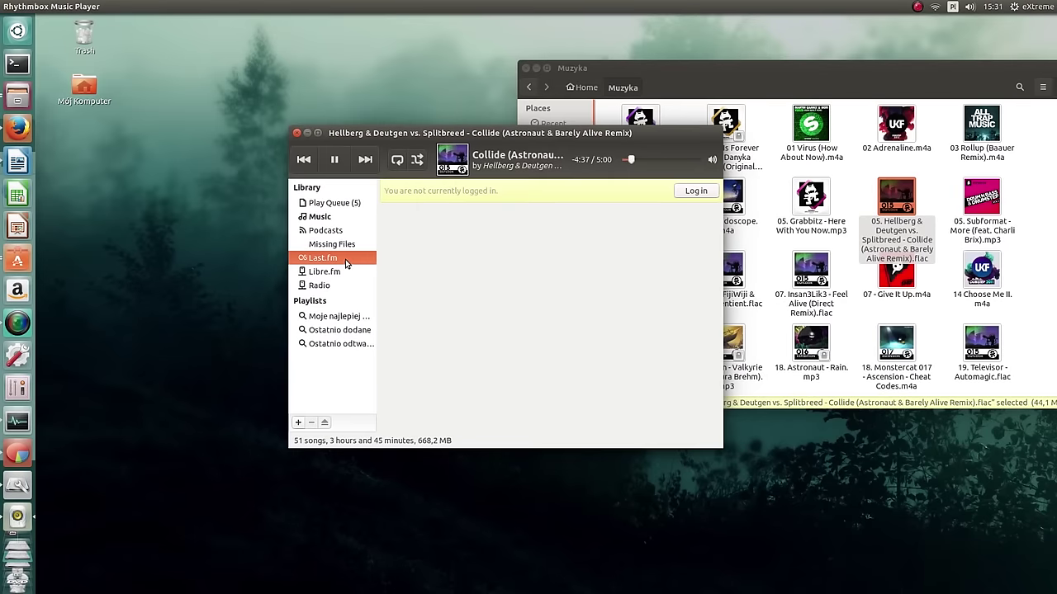
Step: Play Rootkit - Against the Sun from the Muzyka folder, tile the player and folder windows side by side, and float both again
click(330, 273)
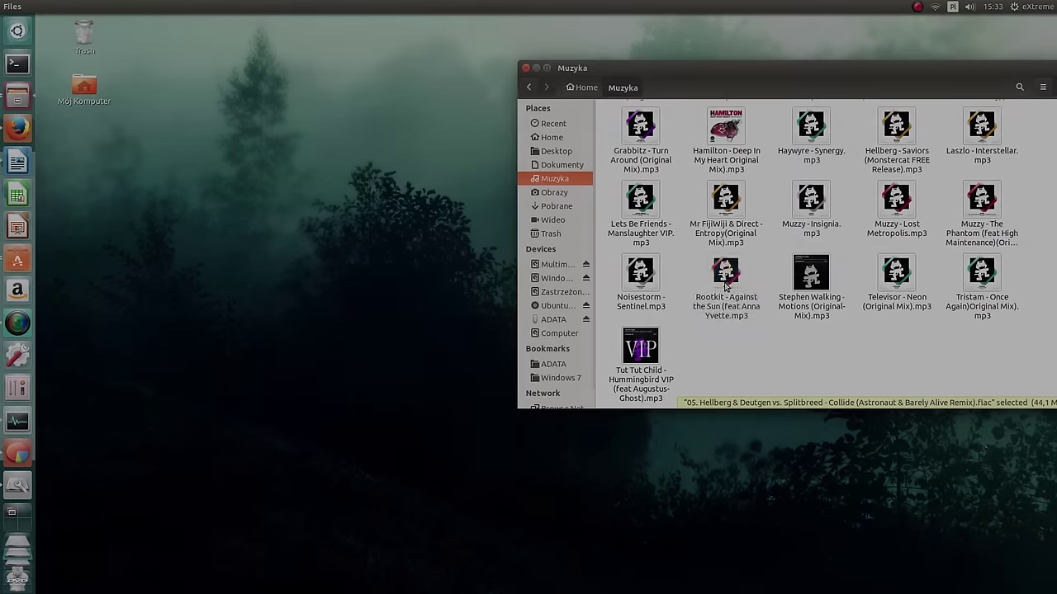
double_click(726, 277)
drag(873, 315, 1041, 193)
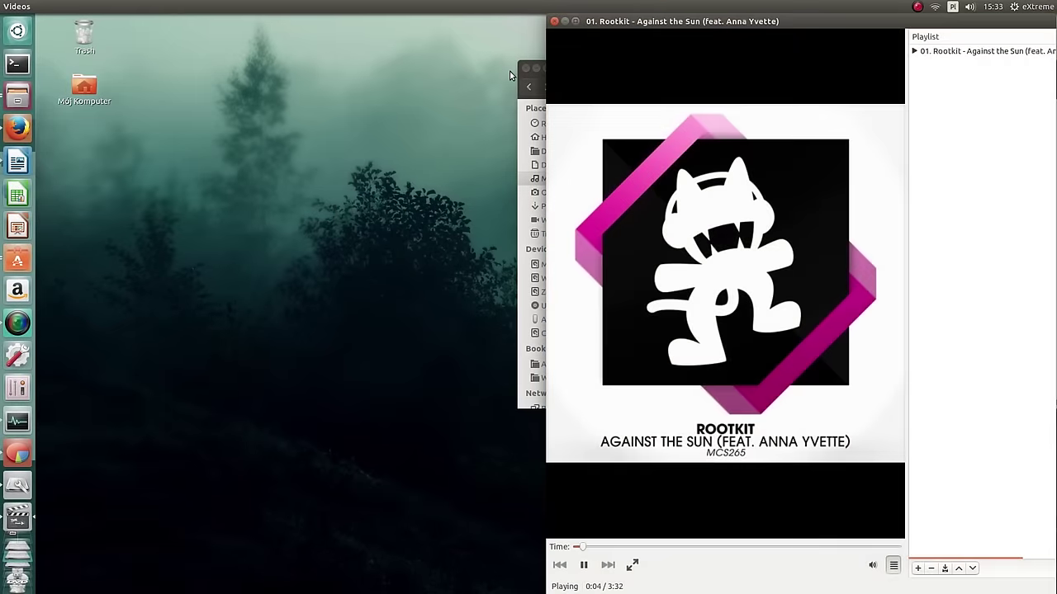
drag(519, 67, 3, 84)
drag(710, 35, 877, 142)
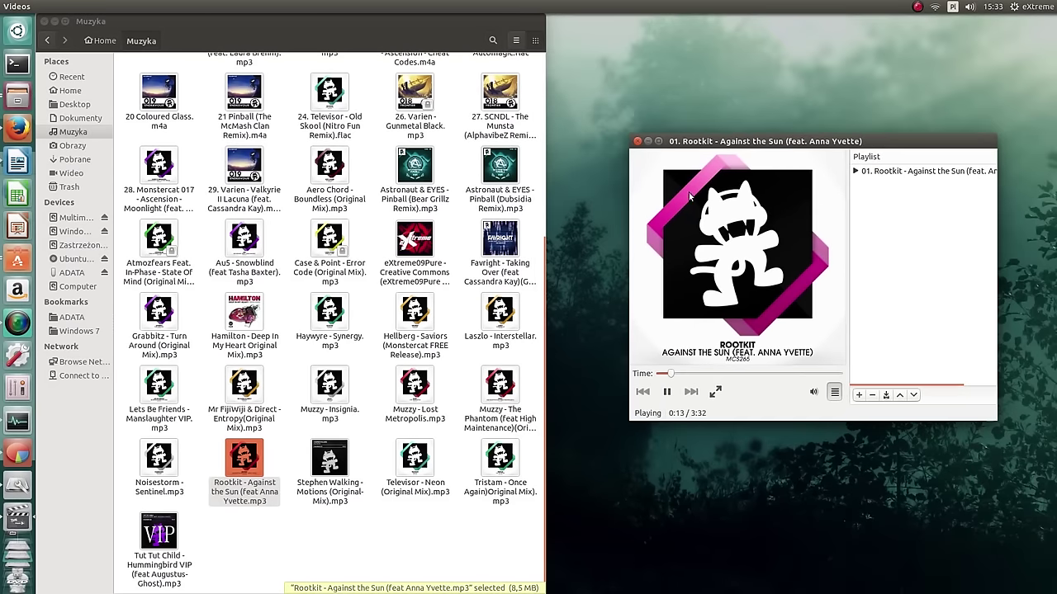
drag(384, 24, 427, 108)
Step: Move the video player window to the lower-right workspace and switch to the empty lower-left workspace
click(18, 547)
drag(446, 191, 805, 503)
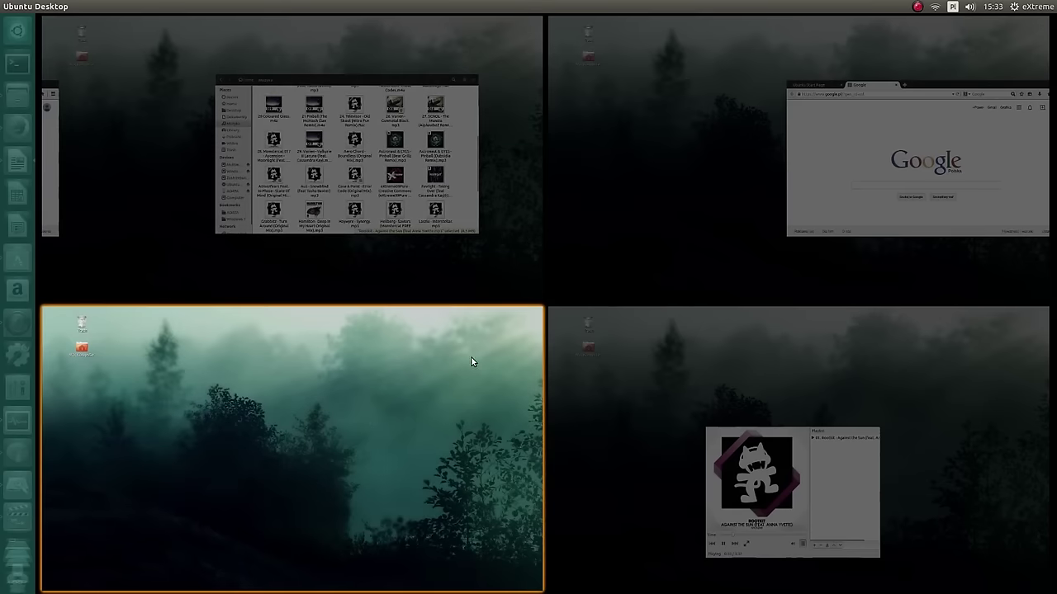
click(471, 362)
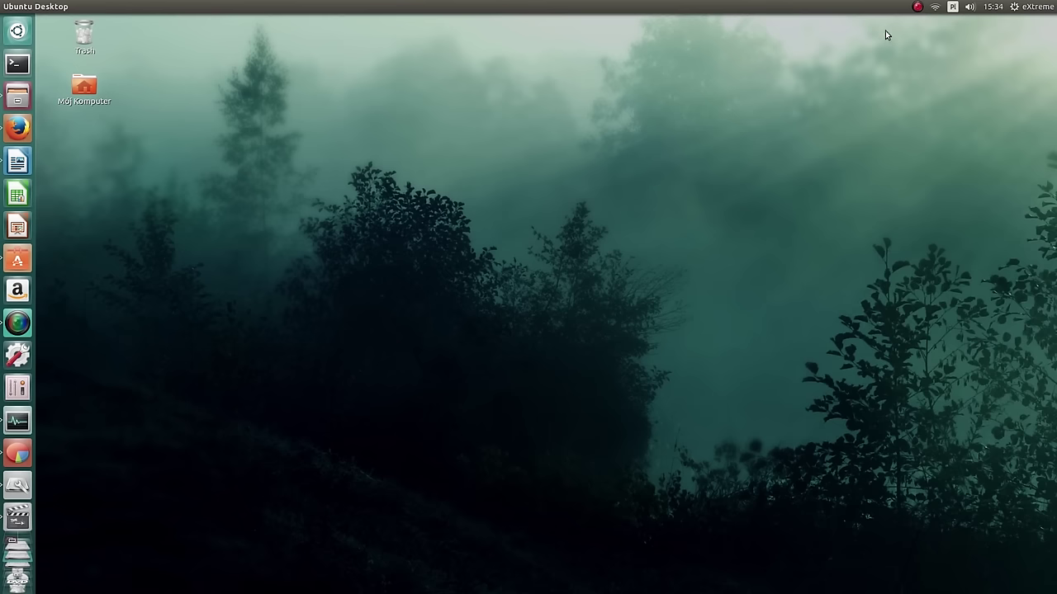
Step: Look over the keyboard layout choices and return to the workspace holding the Muzyka window
click(958, 6)
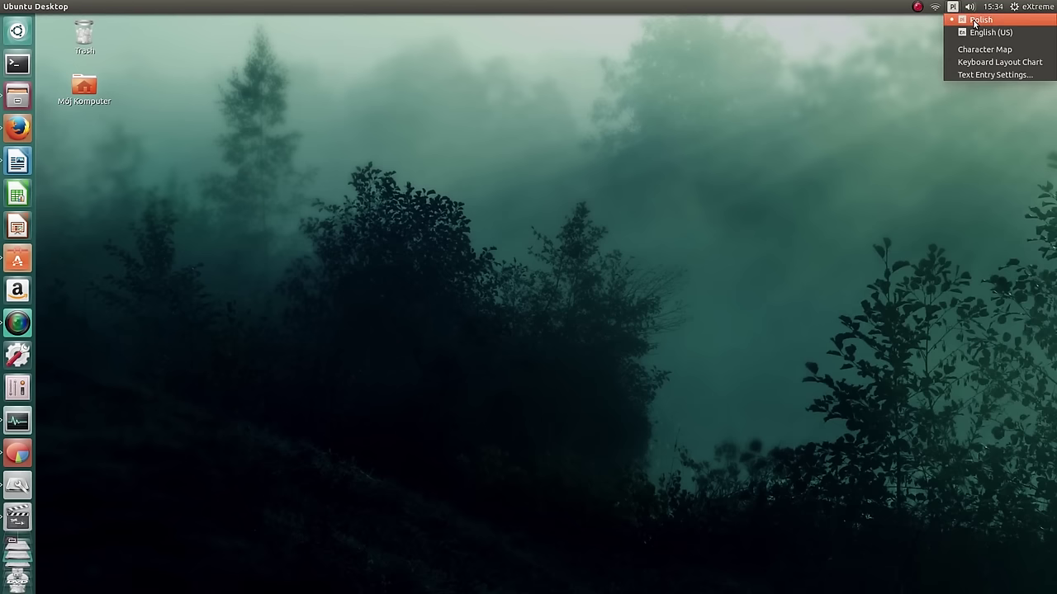
click(489, 184)
key(ctrl+alt+Up)
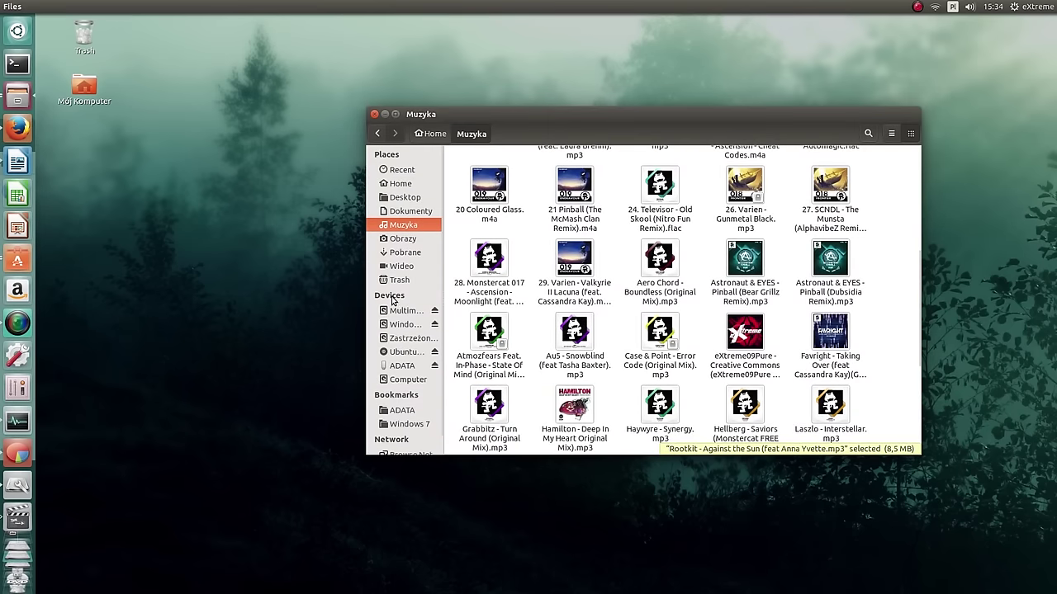
Step: Open Ubuntu Help, look through the Ubuntu Desktop Guide's main page, and close it
click(1014, 7)
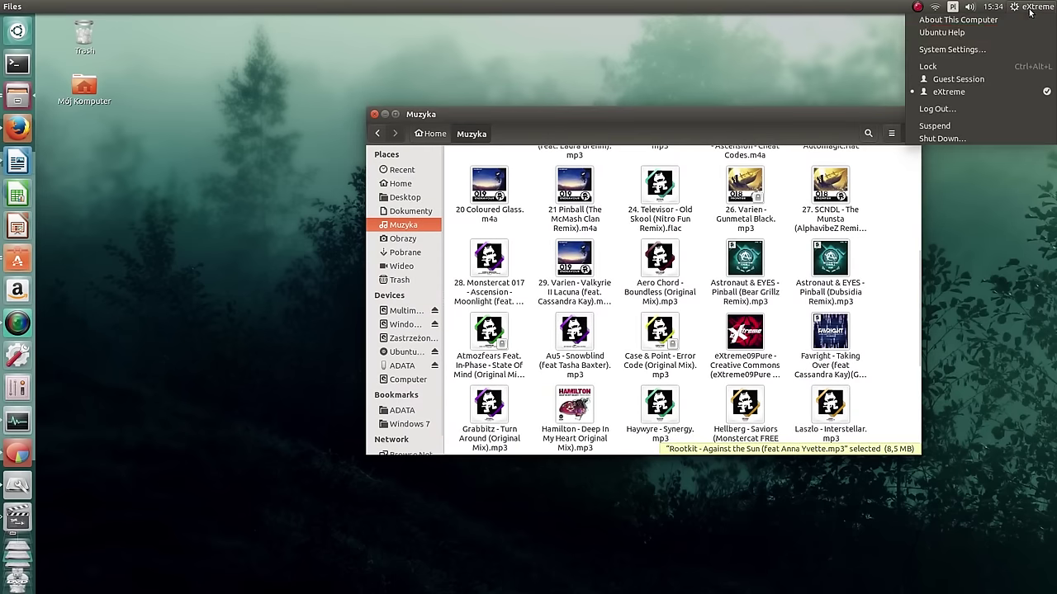
click(969, 34)
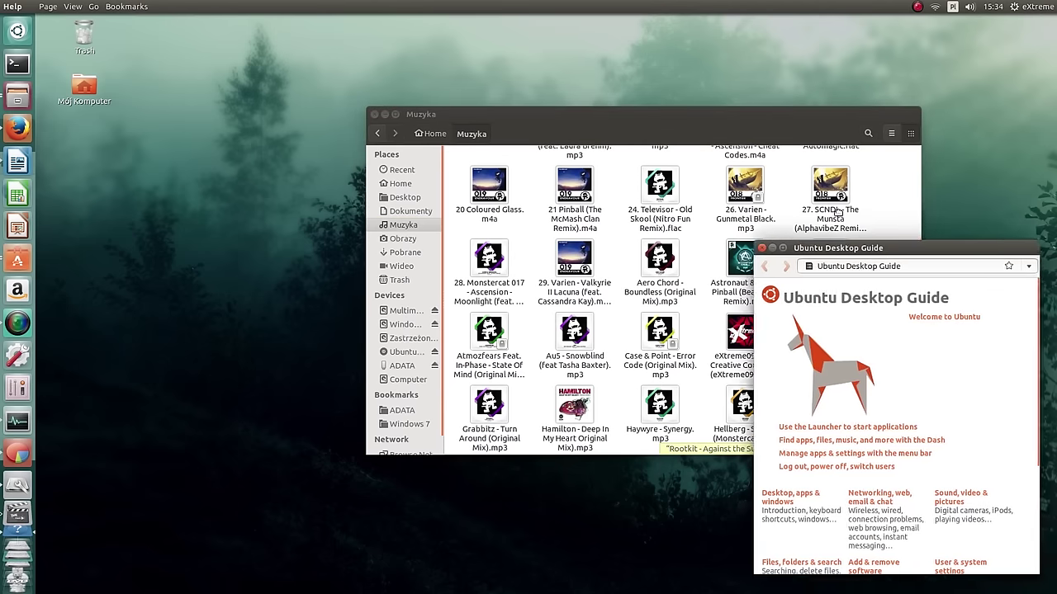
scroll(736, 328, down, 1)
scroll(736, 327, down, 4)
scroll(735, 328, up, 6)
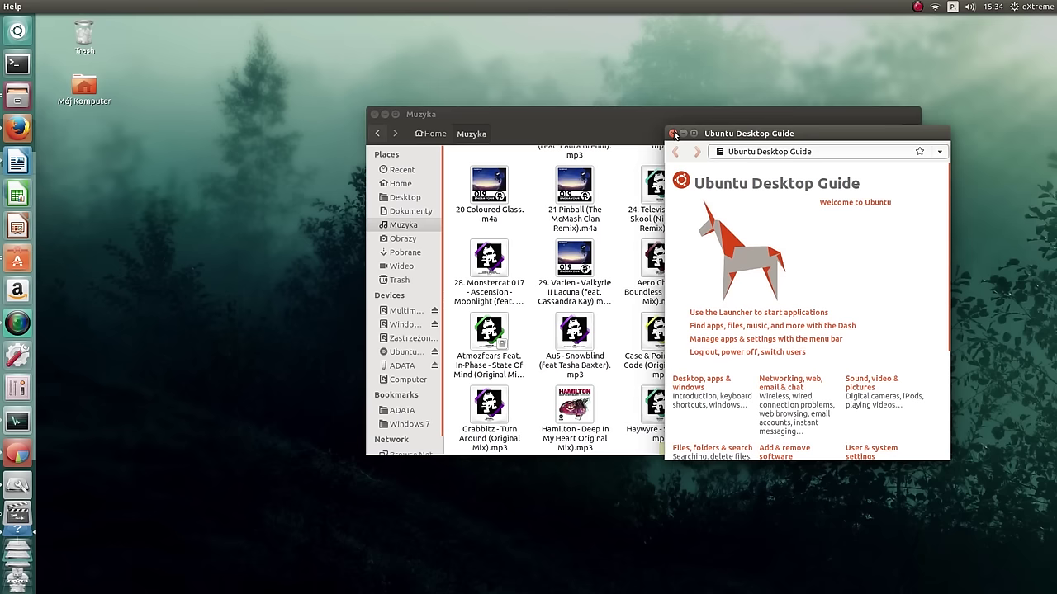
click(674, 134)
Step: Lock the session and unlock it by entering the account password
click(1024, 11)
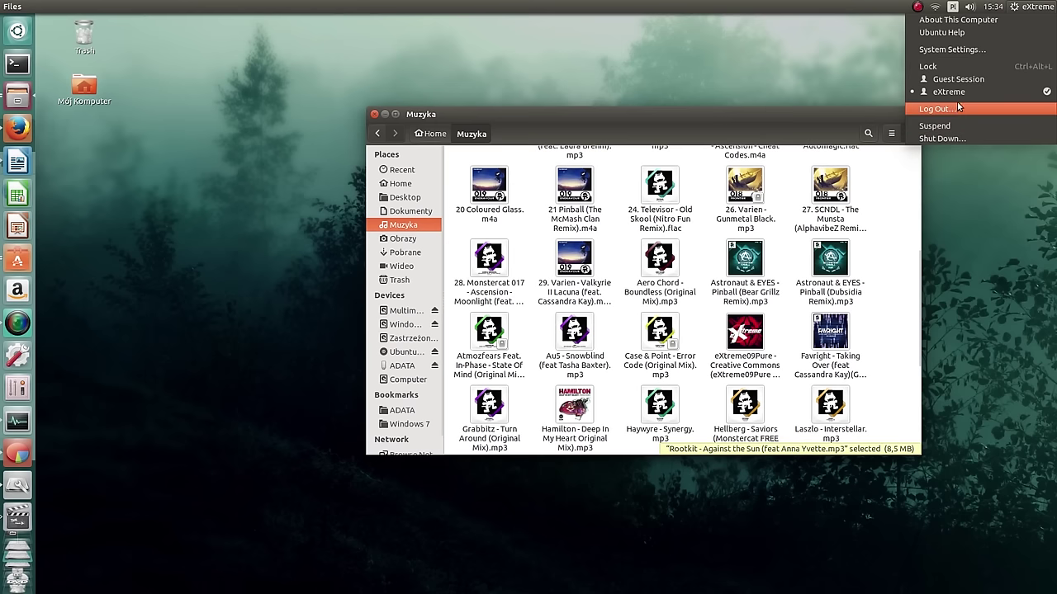
click(927, 71)
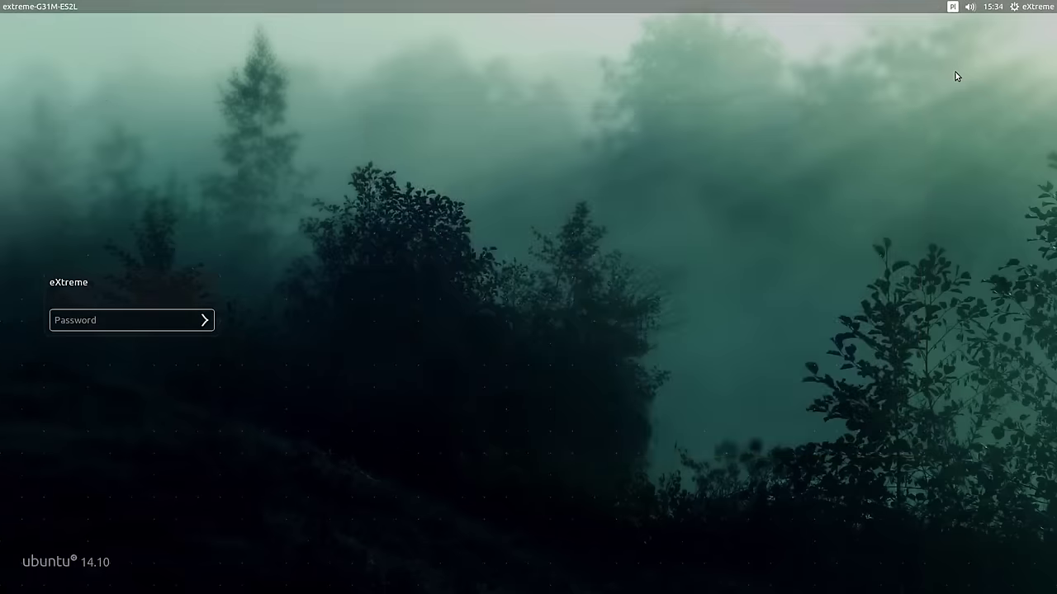
click(125, 320)
text(••••••)
key(Return)
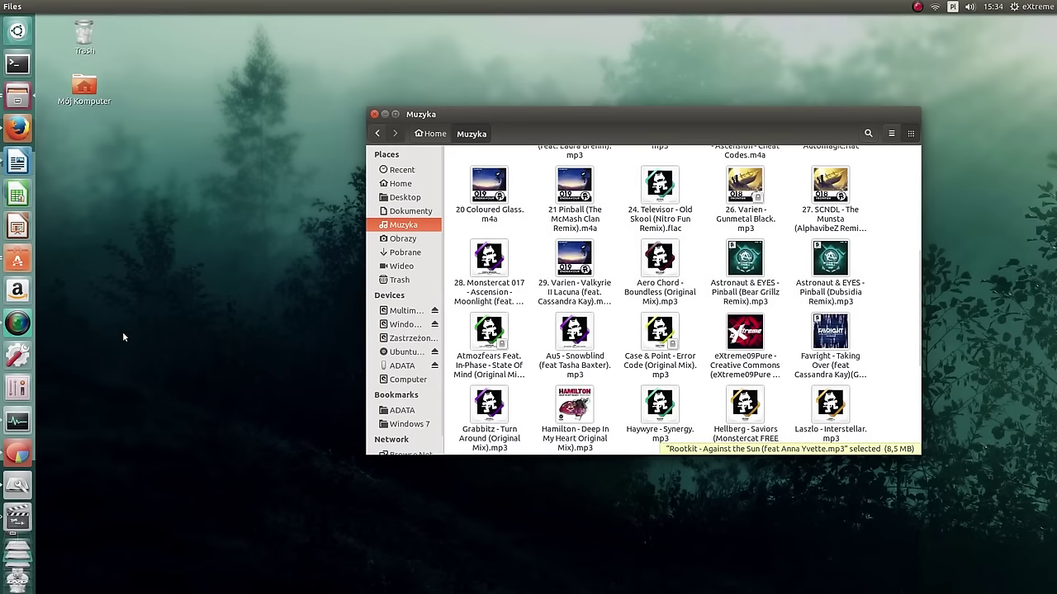
Step: Open the Time & Date settings from the clock and view the clock display options
click(1003, 7)
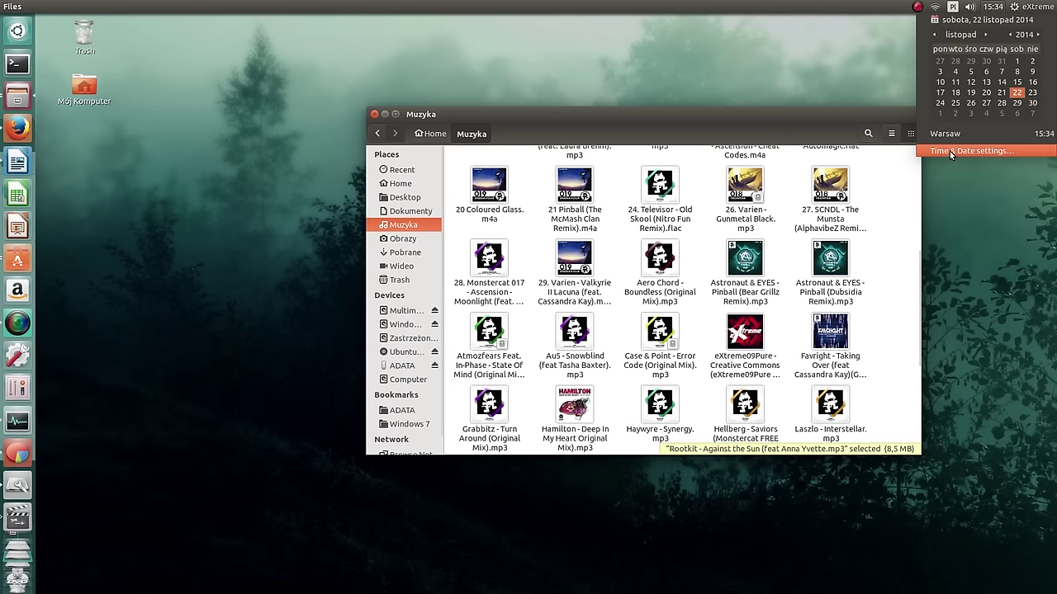
click(949, 151)
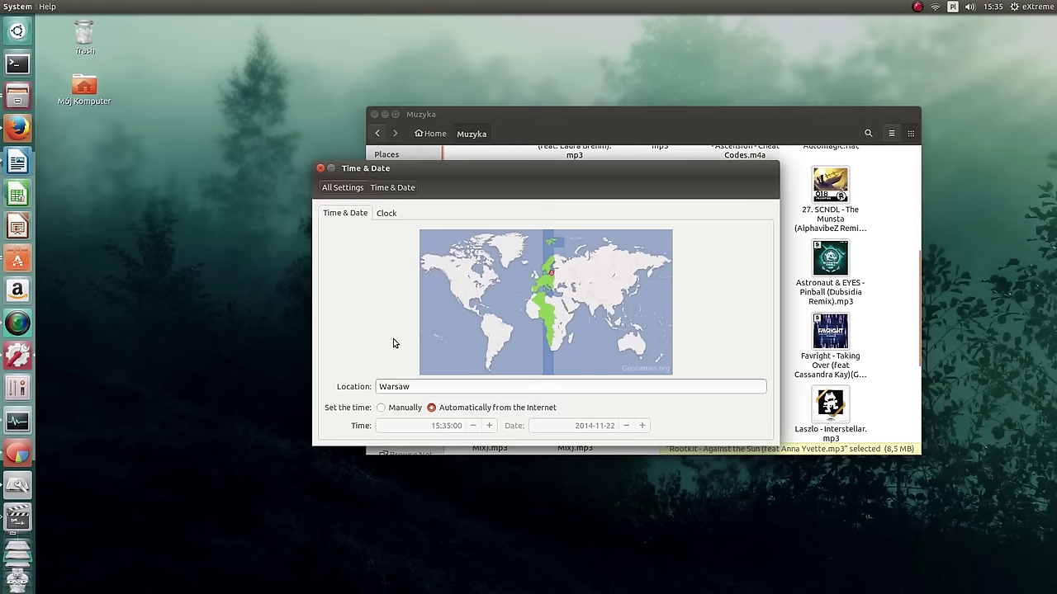
click(387, 213)
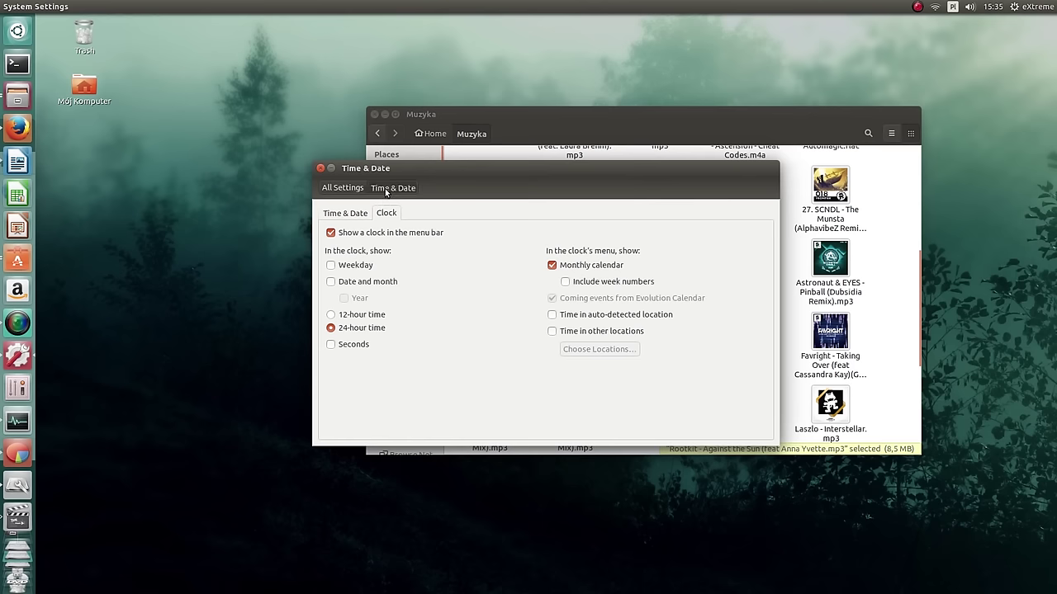
Step: Try the 12-hour format and the seconds display, restore the 24-hour clock without seconds, and close the Time & Date settings
click(364, 314)
click(360, 327)
click(346, 347)
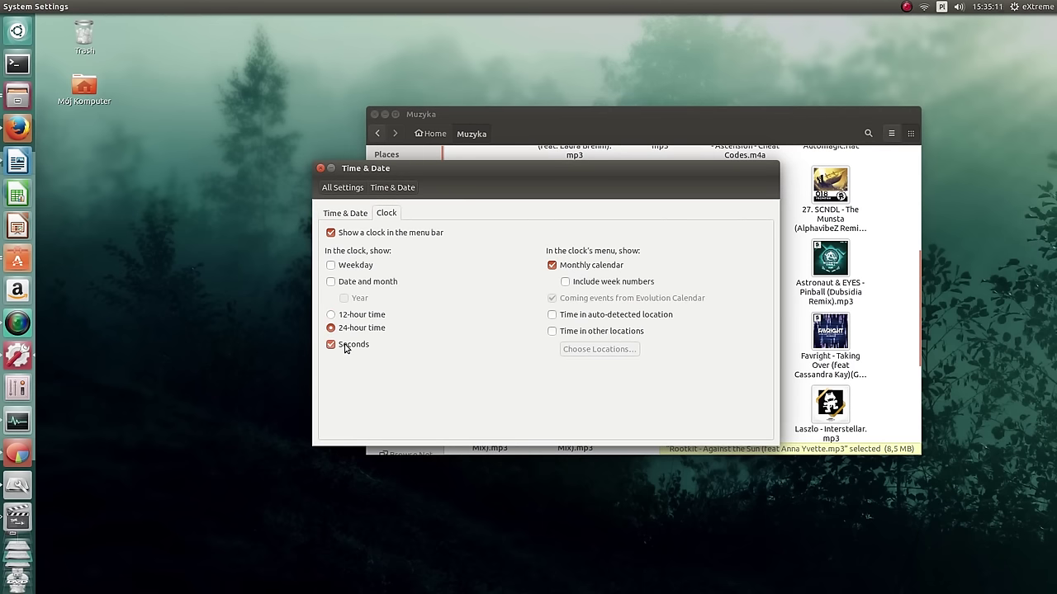
click(346, 349)
click(321, 168)
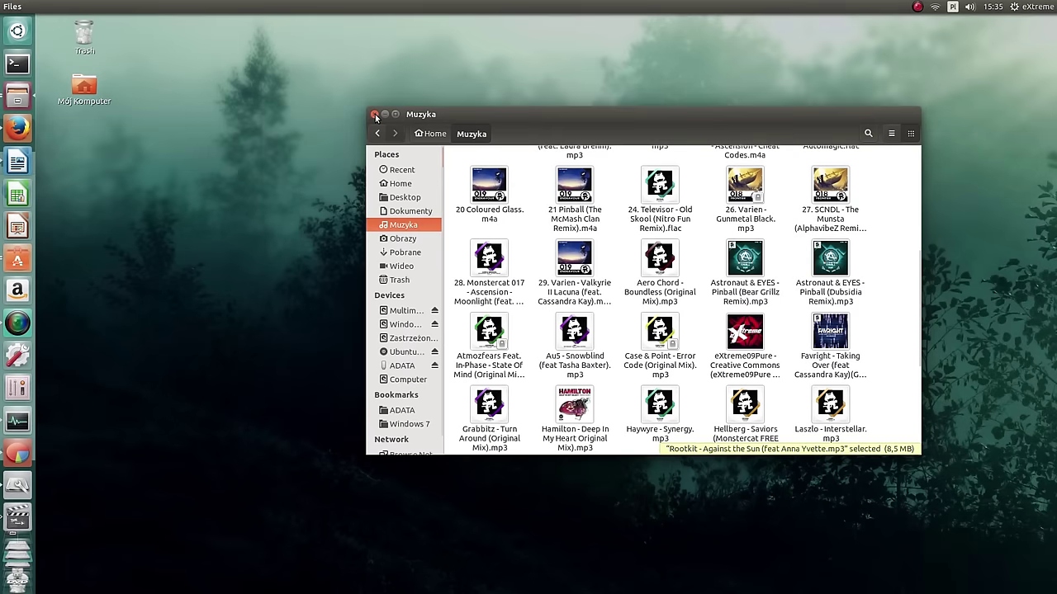
Step: Open the first image in the Obrazy folder and rotate it counterclockwise and back
click(403, 239)
click(490, 171)
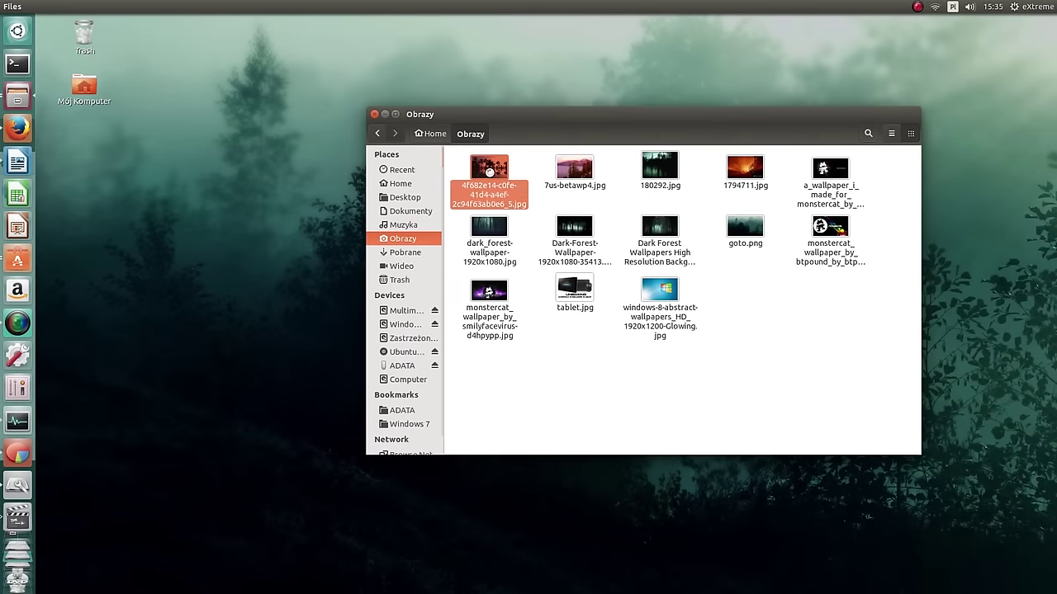
key(Return)
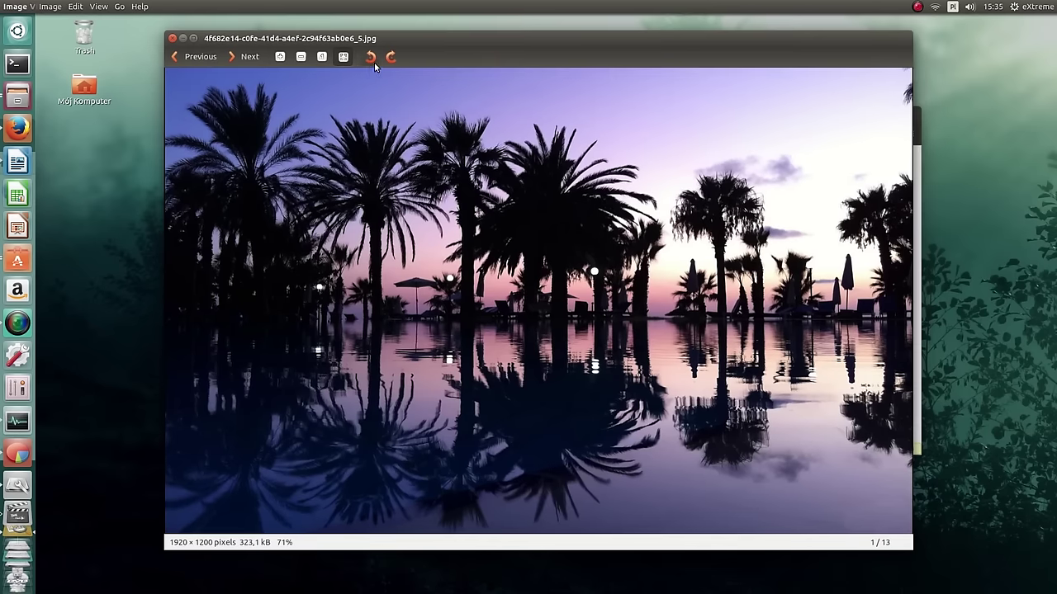
click(373, 61)
click(394, 61)
Step: Browse forward through the remaining Obrazy images and close the image viewer
click(247, 61)
click(246, 61)
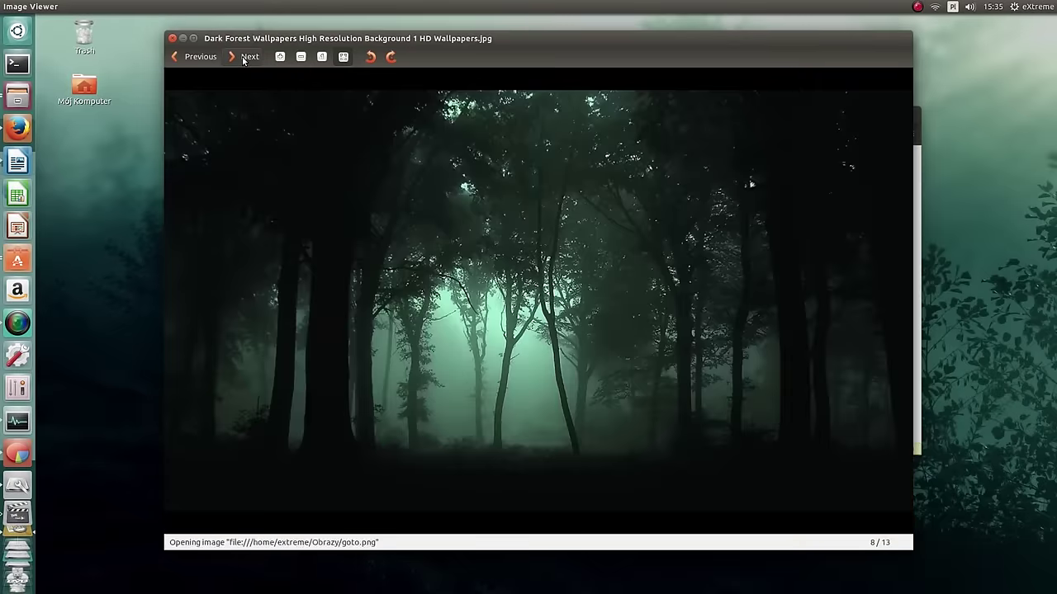
click(244, 59)
click(244, 59)
click(244, 59)
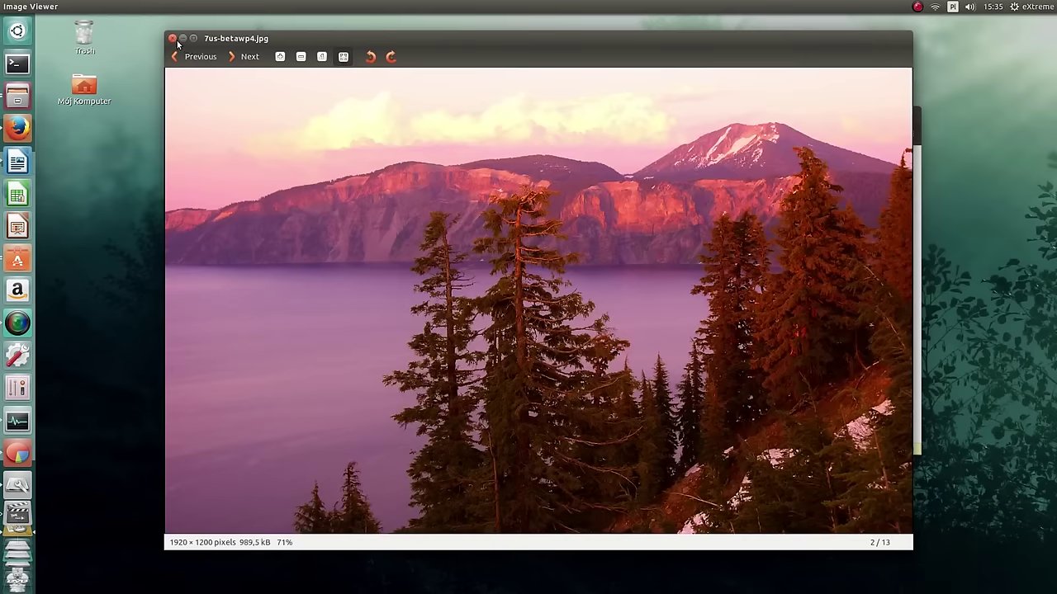
click(172, 39)
Step: Examine the permissions, associated applications and image details in the properties of goto.png, and close them
click(563, 340)
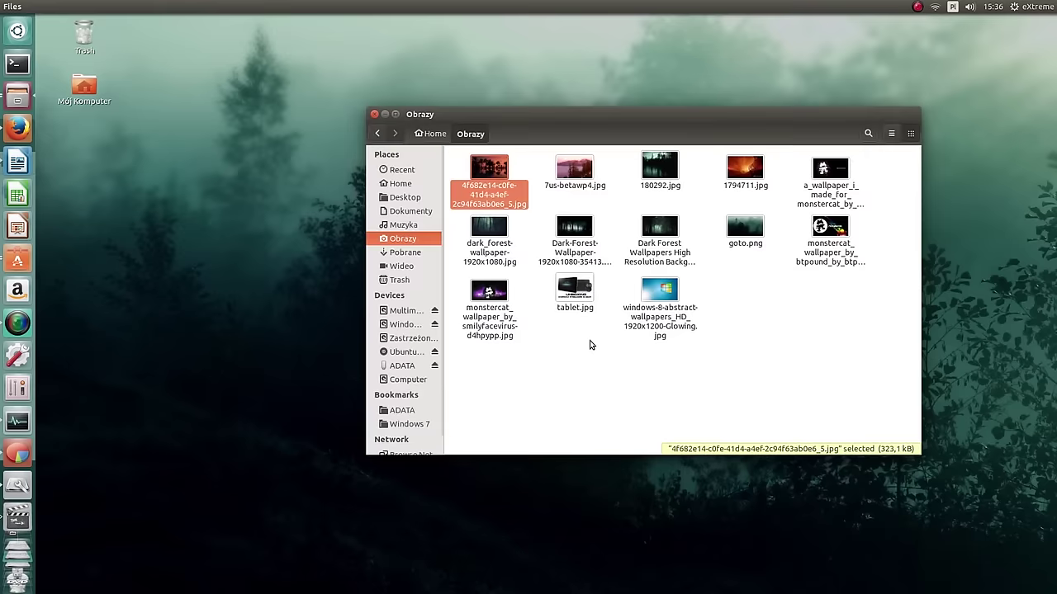
right_click(753, 234)
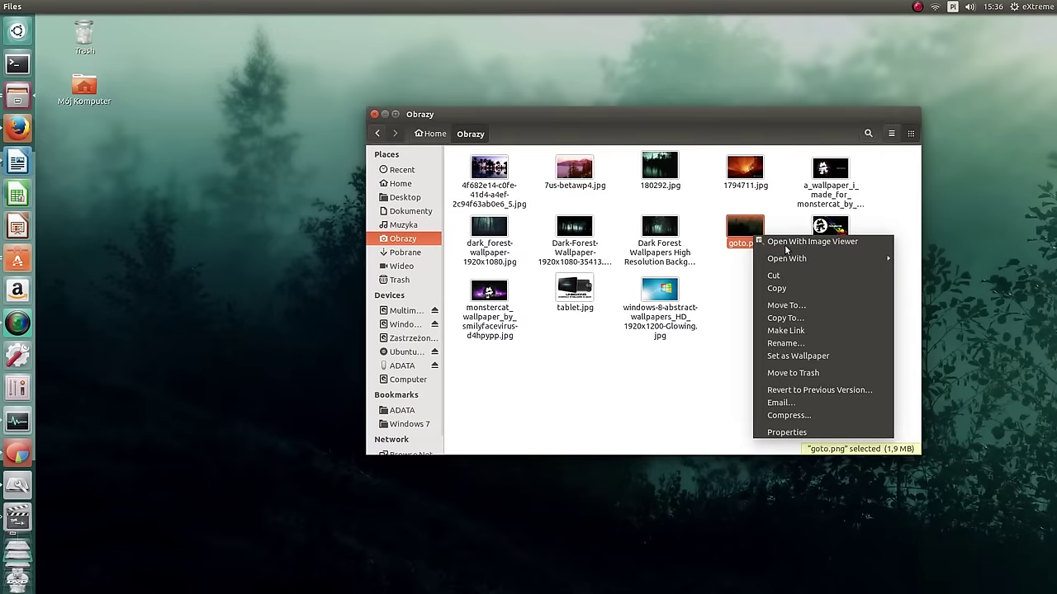
click(791, 433)
click(446, 195)
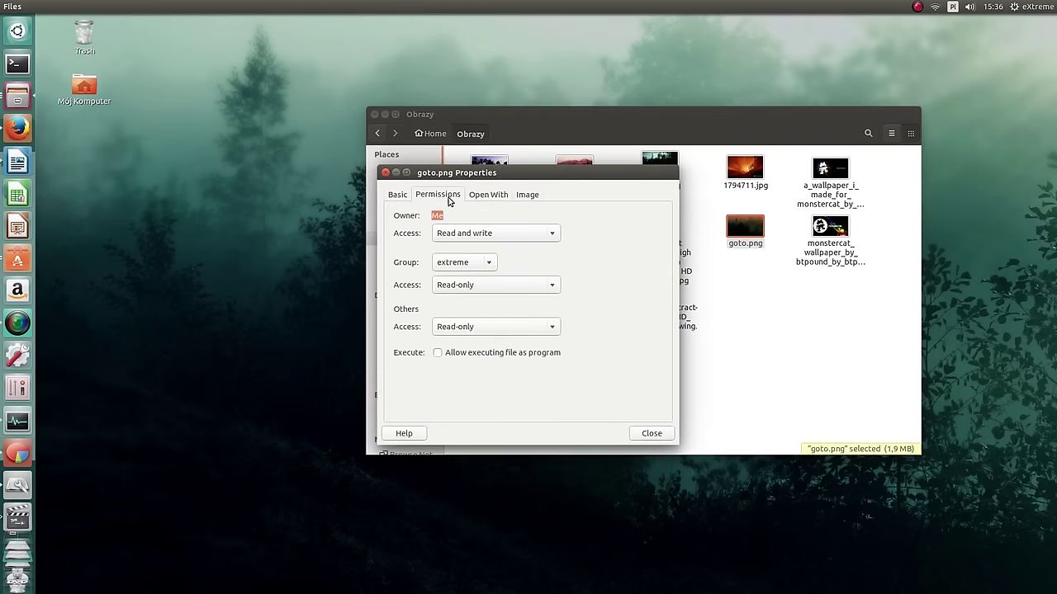
click(502, 198)
click(529, 196)
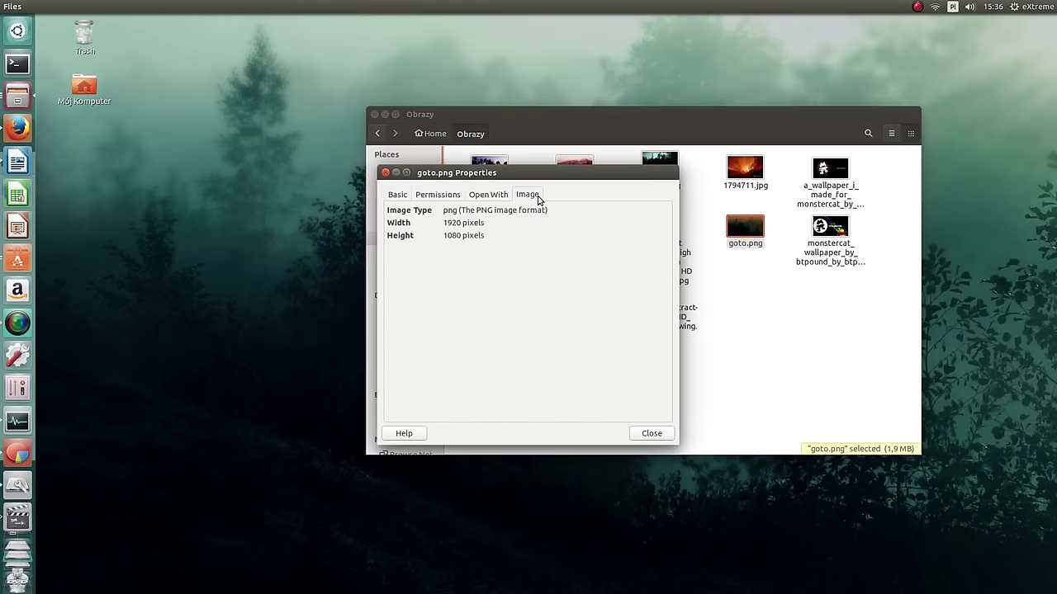
click(650, 433)
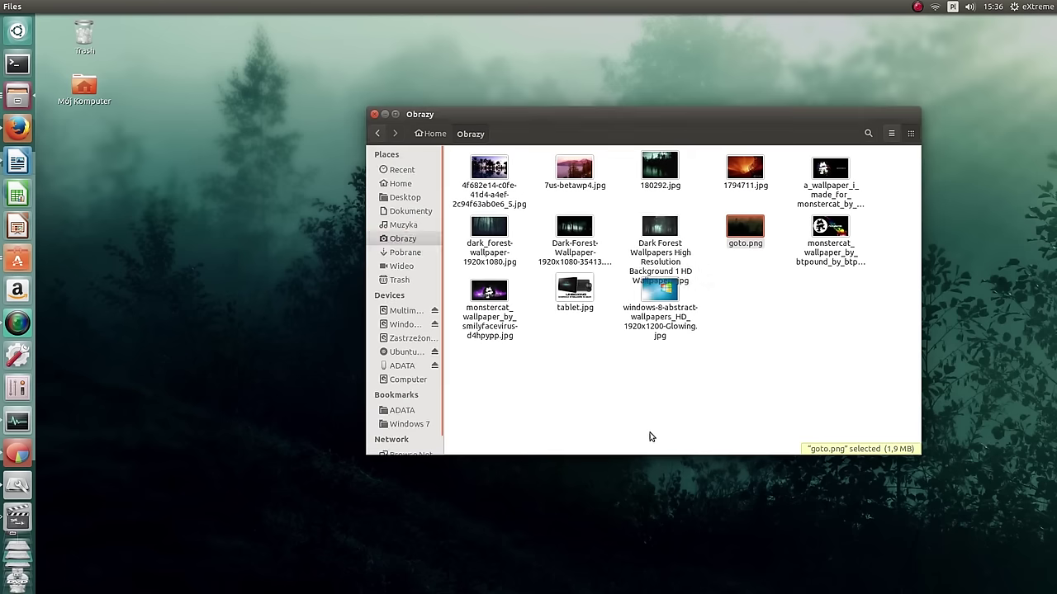
Step: Open Charakterystyka procesu instalacji systemu Windows.docx from the Dokumenty folder in LibreOffice Writer, look it over, and close it
click(408, 213)
drag(631, 107, 616, 99)
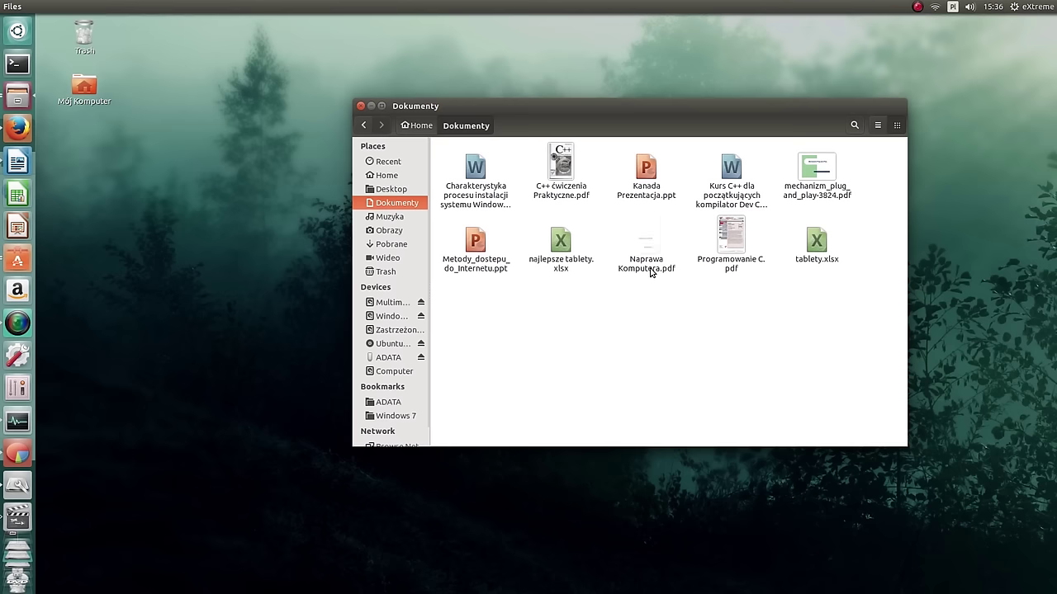
click(475, 170)
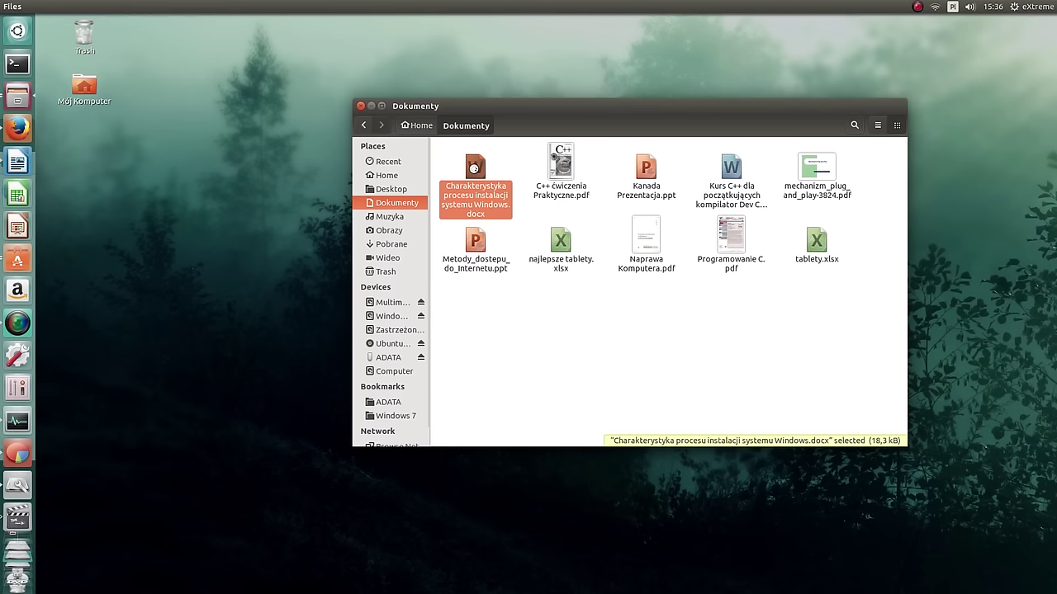
double_click(474, 167)
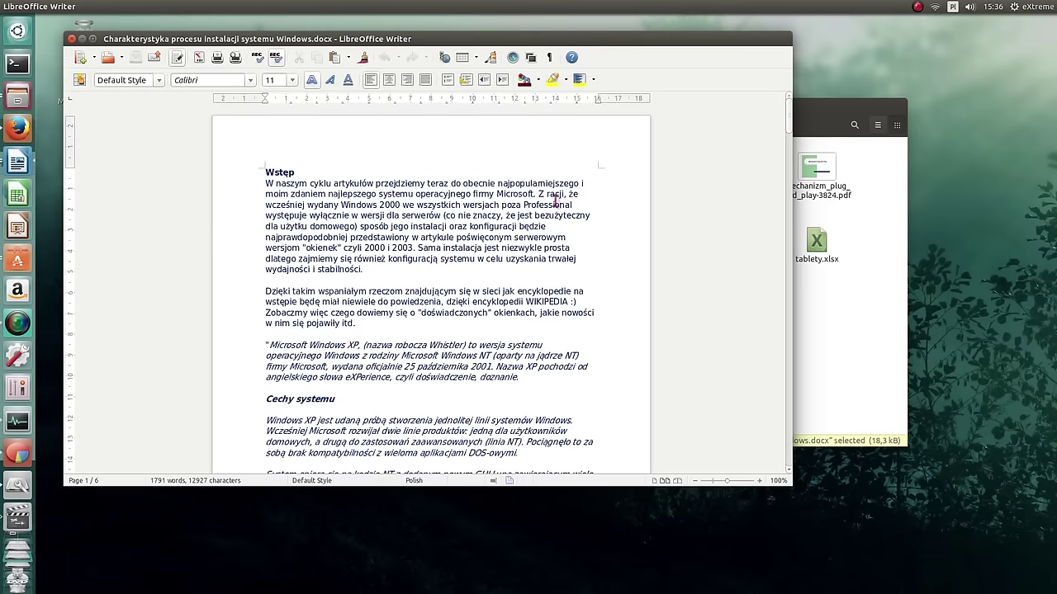
drag(349, 39, 486, 71)
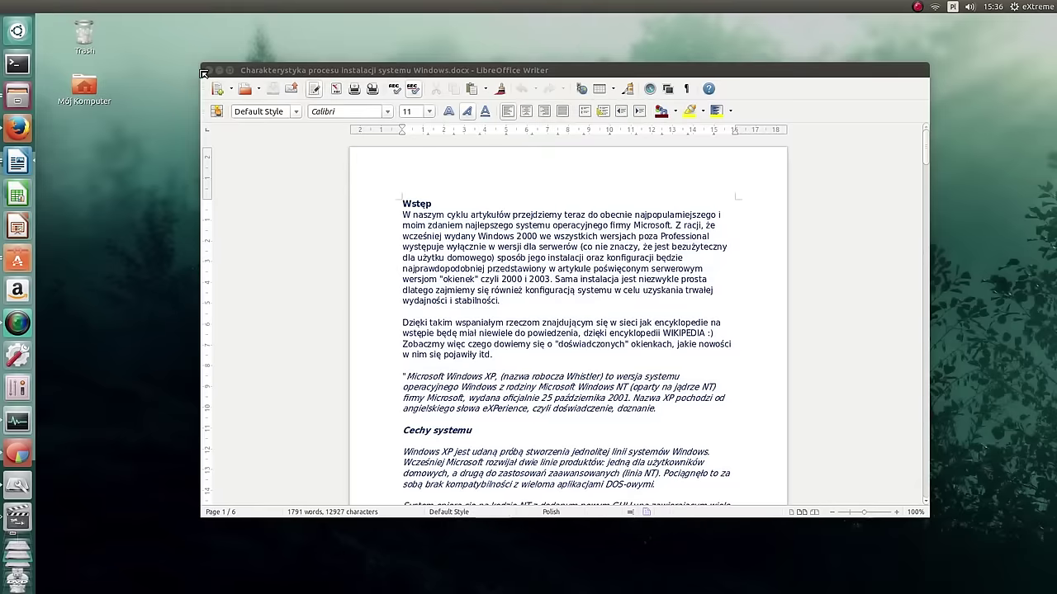
click(205, 71)
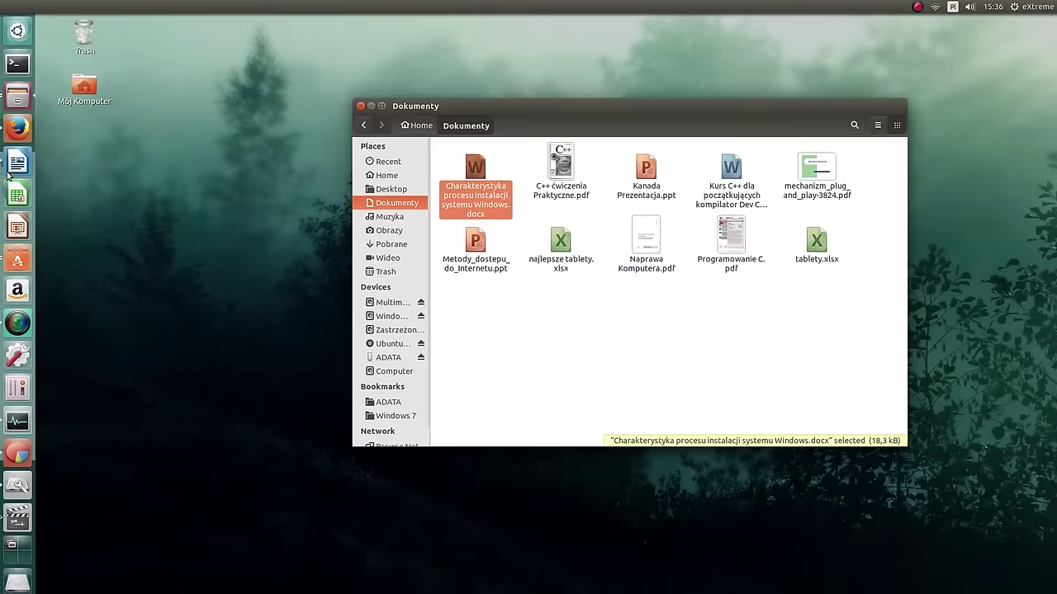
Step: Start a blank LibreOffice Writer document, check the LibreOffice version information, and close the document
click(17, 165)
drag(451, 185, 756, 179)
drag(733, 258, 795, 257)
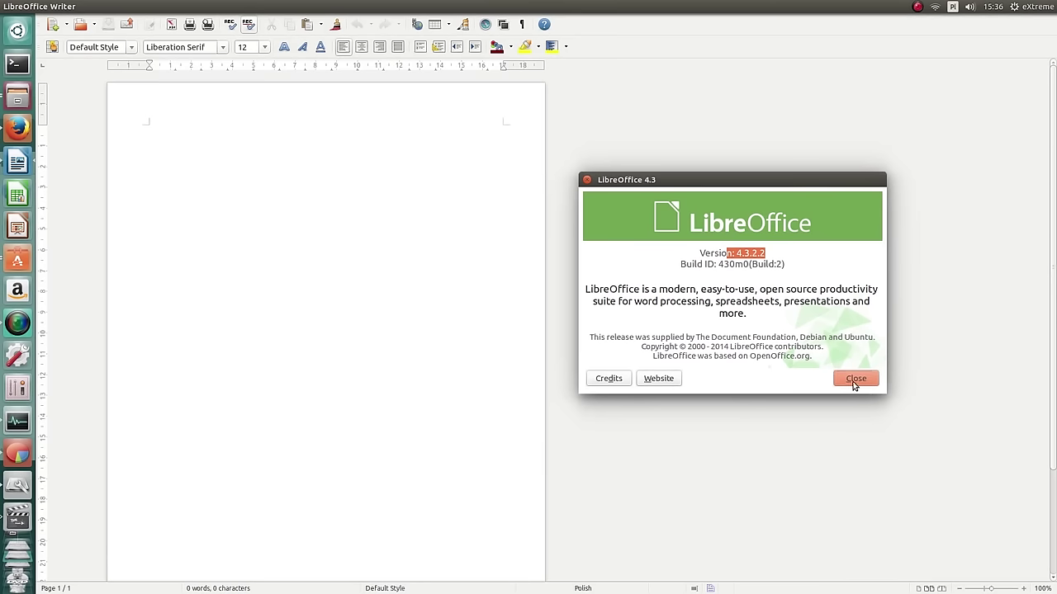
click(854, 388)
drag(413, 7, 411, 132)
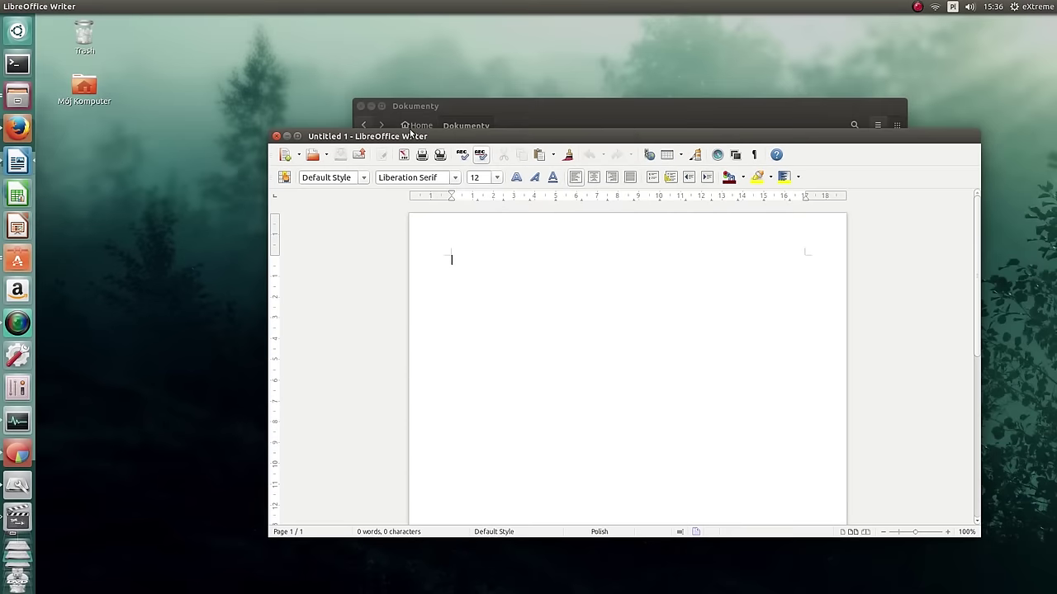
click(277, 137)
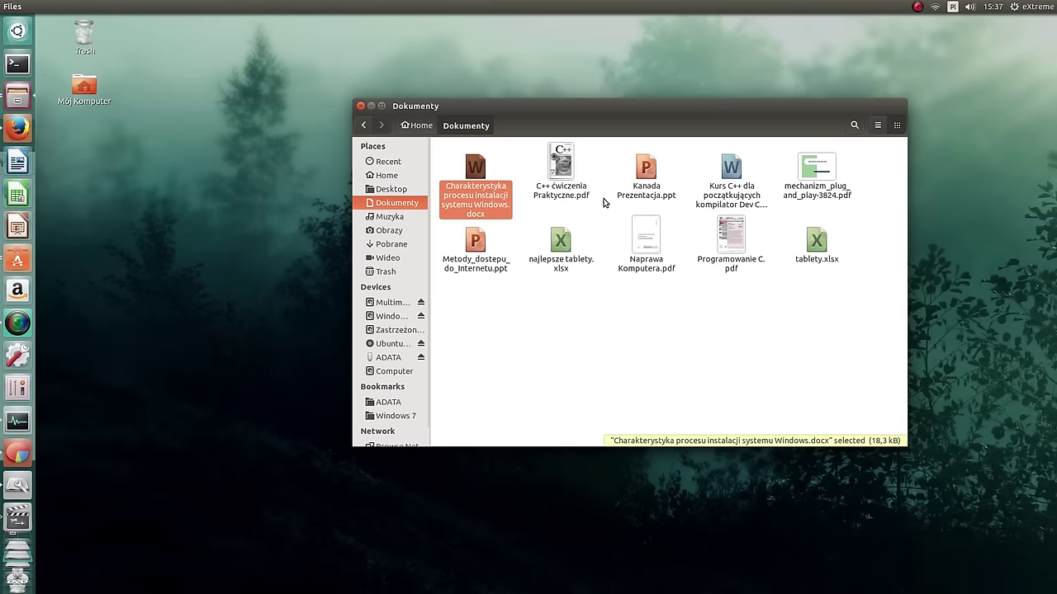
Step: Open C++ ćwiczenia Praktyczne.pdf in Document Viewer and look through its first pages
double_click(561, 167)
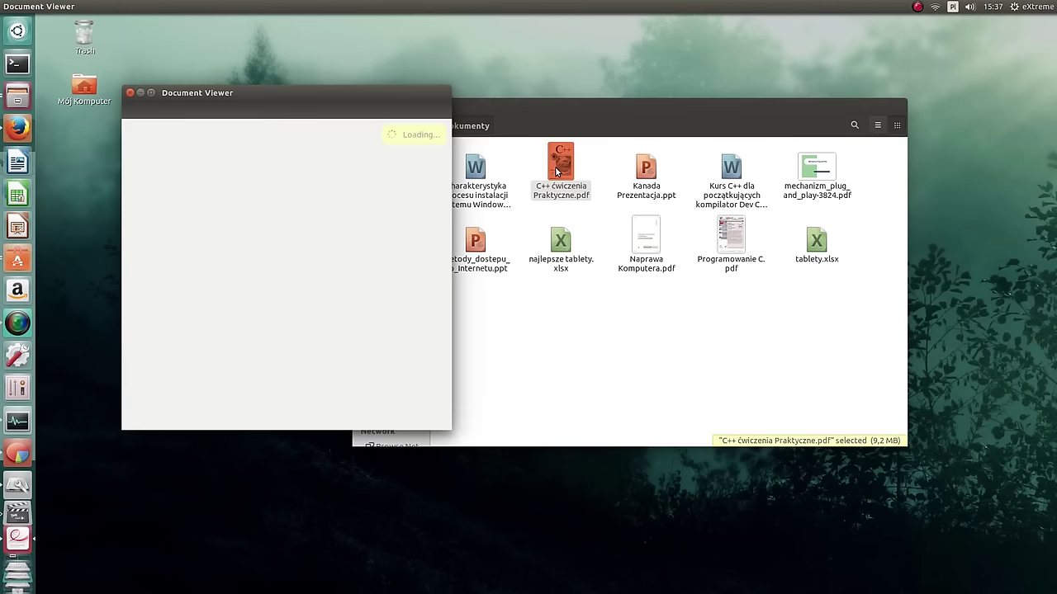
drag(260, 101, 244, 133)
scroll(233, 311, down, 10)
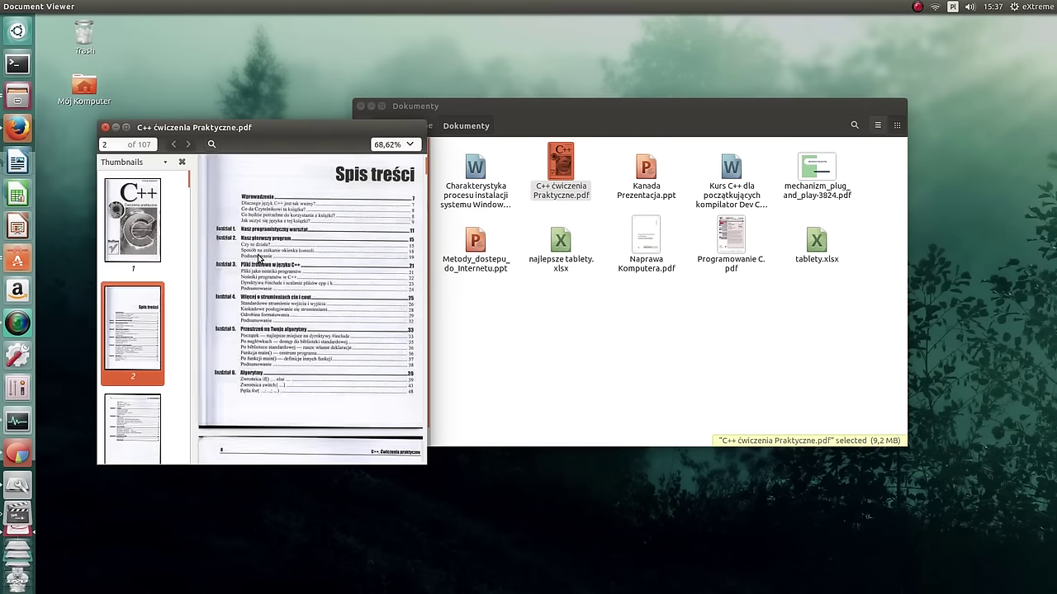
scroll(233, 310, up, 3)
Step: Check the Document Viewer's version information and close the PDF
click(180, 7)
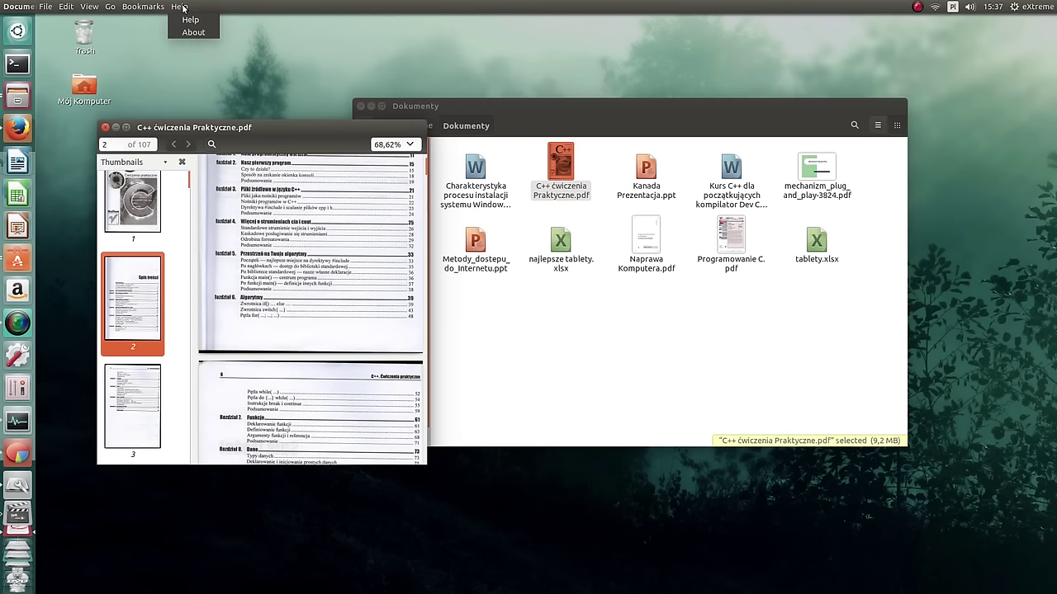
click(192, 38)
drag(495, 210, 629, 205)
drag(656, 317, 694, 322)
click(745, 381)
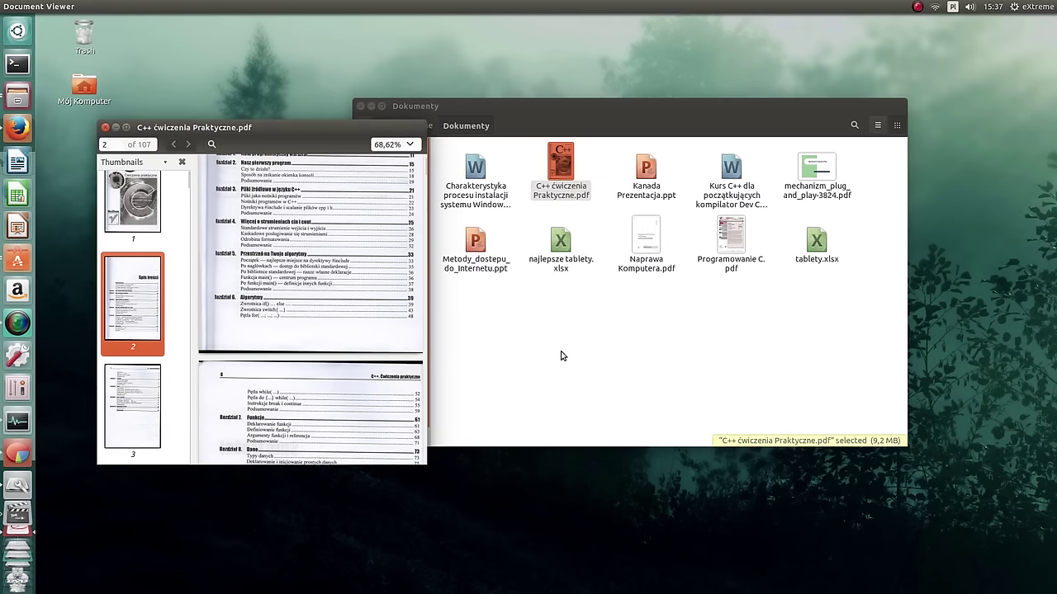
click(110, 129)
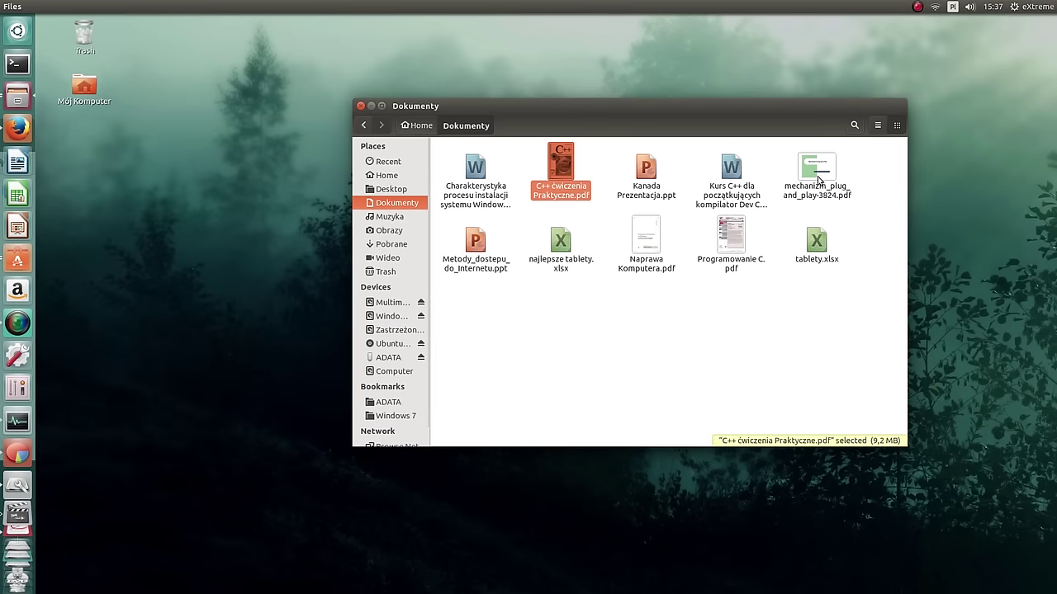
Step: View tablety.xlsx in LibreOffice Calc and Metody_dostepu_do_Internetu.ppt in LibreOffice Impress, closing each file after looking it over
click(816, 248)
double_click(816, 248)
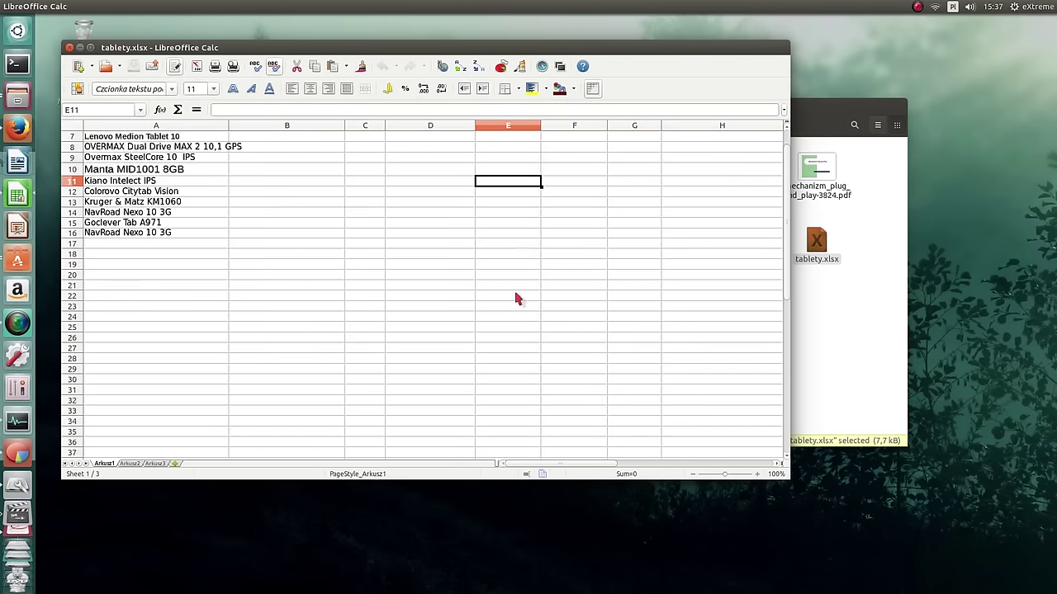
scroll(516, 298, down, 3)
scroll(519, 295, up, 3)
key(ctrl+q)
double_click(474, 271)
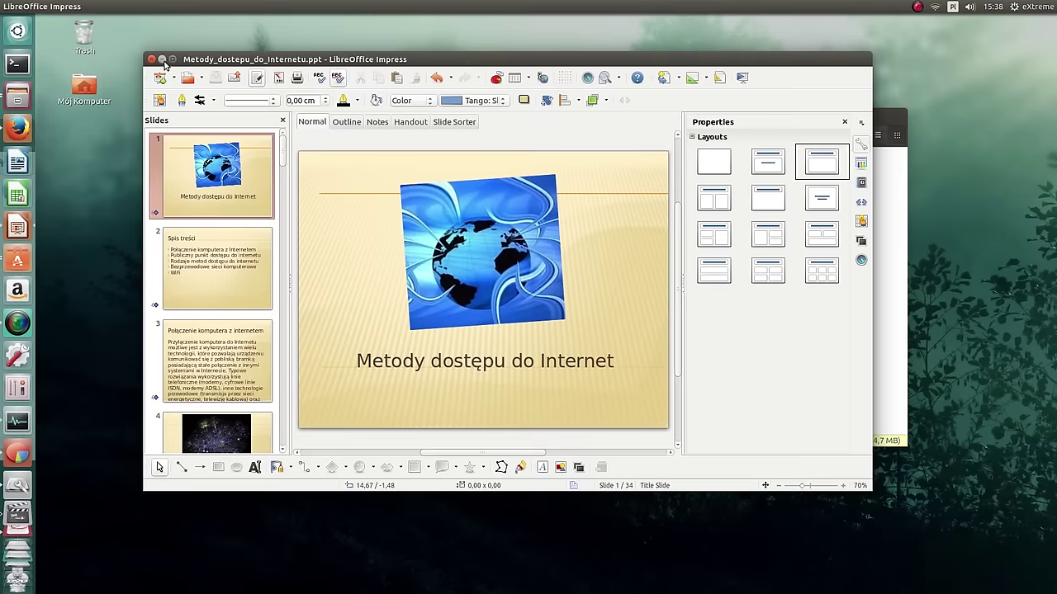
click(158, 54)
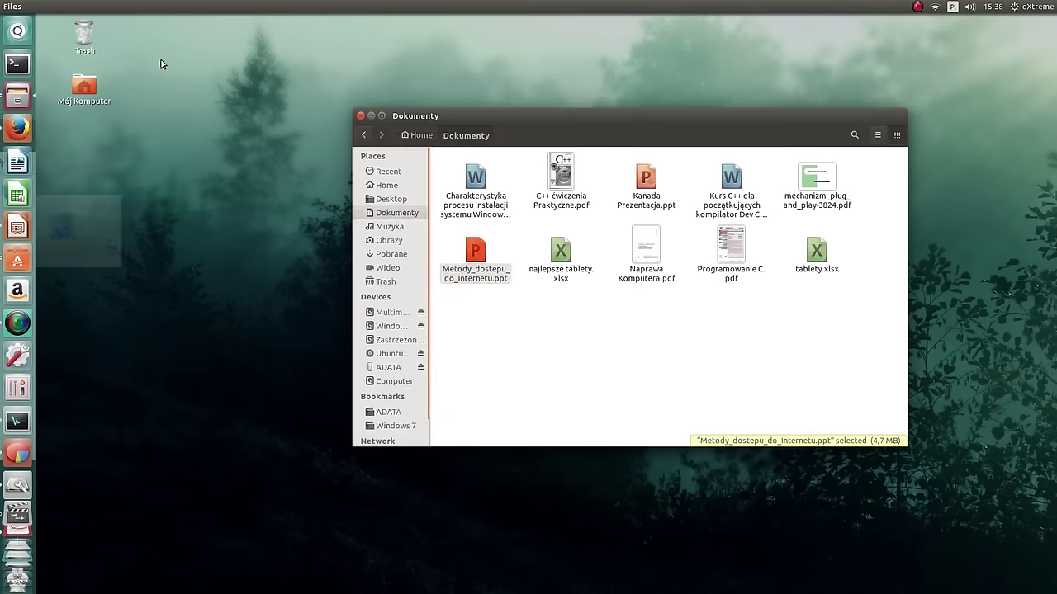
Step: Install the font PLAYBILL.TTF from the Pobrane folder and close the font viewer
click(391, 255)
double_click(559, 251)
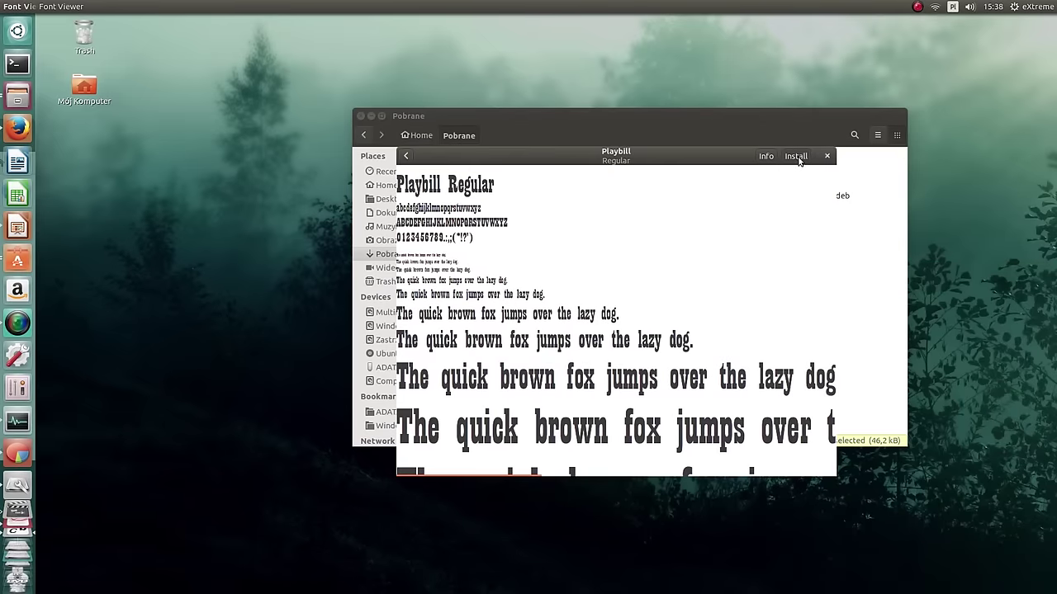
click(797, 156)
click(825, 158)
Step: Add ubuntu.14.04.lts.desktop.64bit.iso.torrent from the Pobrane folder to Transmission as a download
click(644, 185)
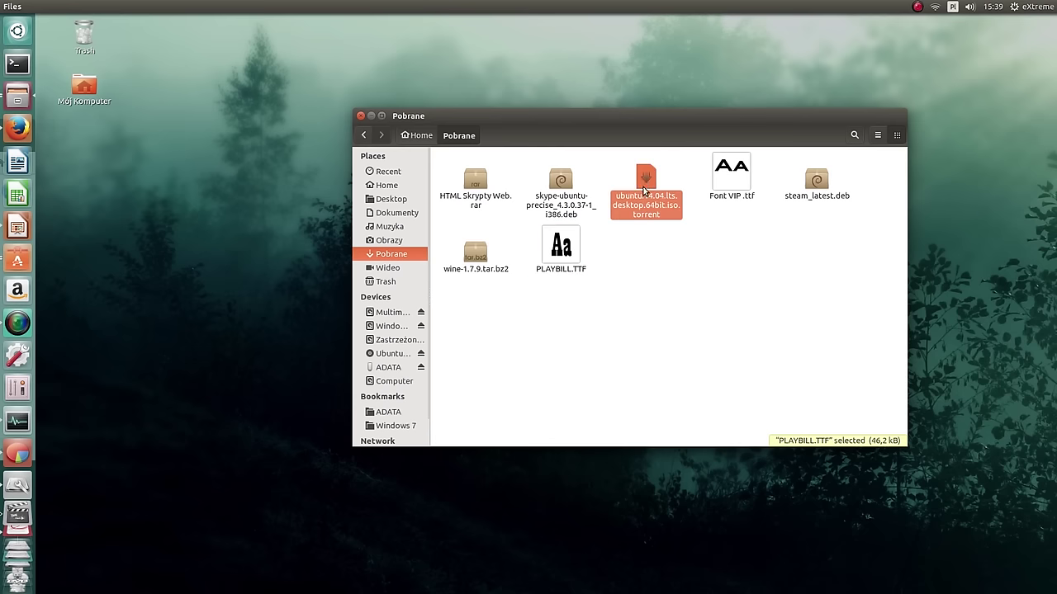
double_click(644, 184)
click(404, 266)
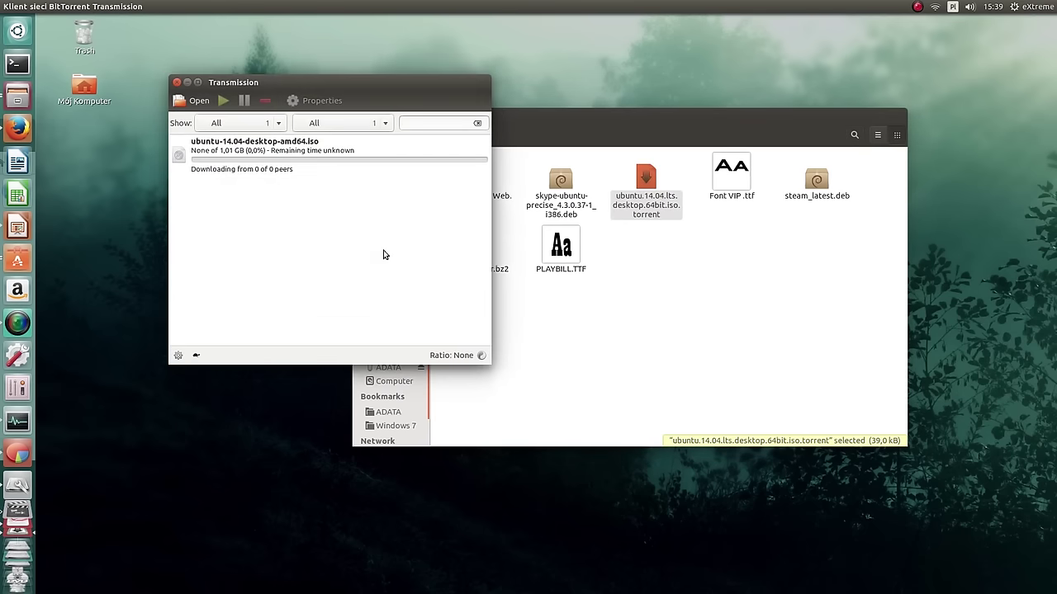
Step: Remove the ubuntu-14.04-desktop-amd64.iso torrent from Transmission and close the client
click(317, 238)
click(286, 189)
click(268, 136)
click(419, 299)
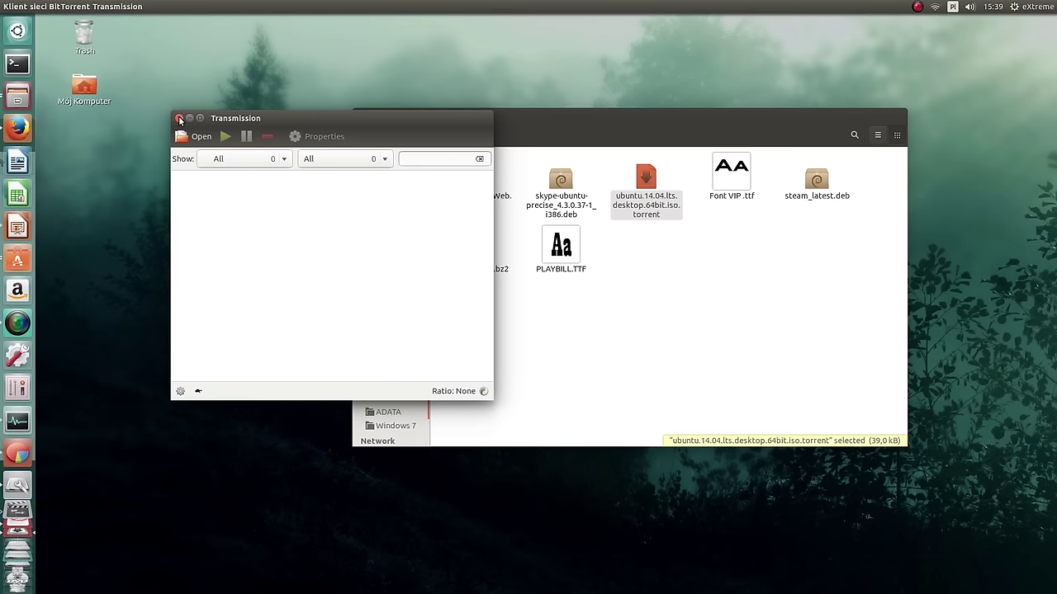
click(179, 118)
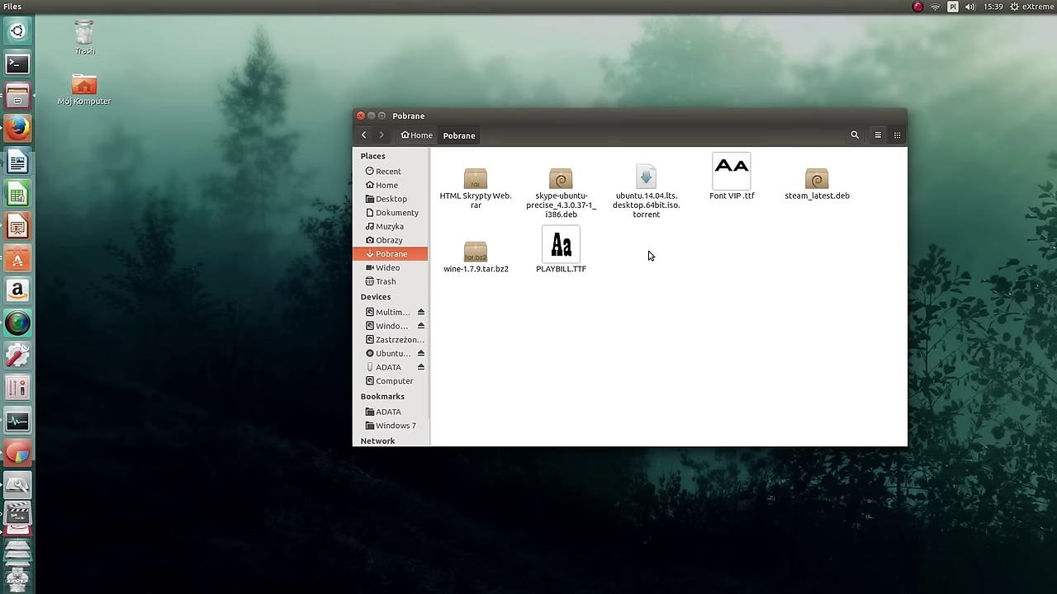
Step: Open steam_latest.deb in Ubuntu Software Center and install the steam-launcher package
click(817, 181)
click(821, 249)
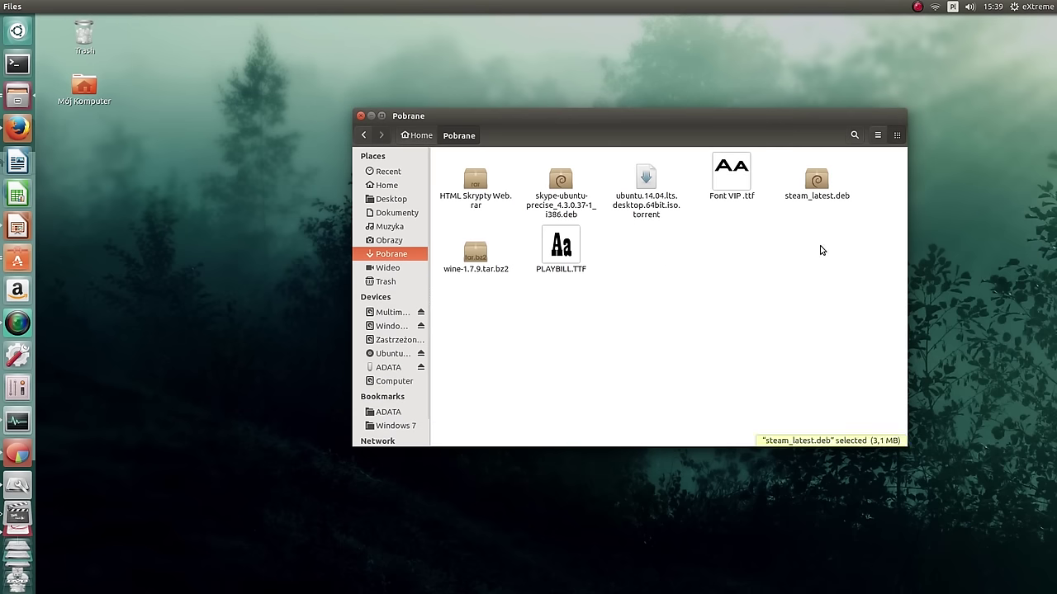
double_click(814, 183)
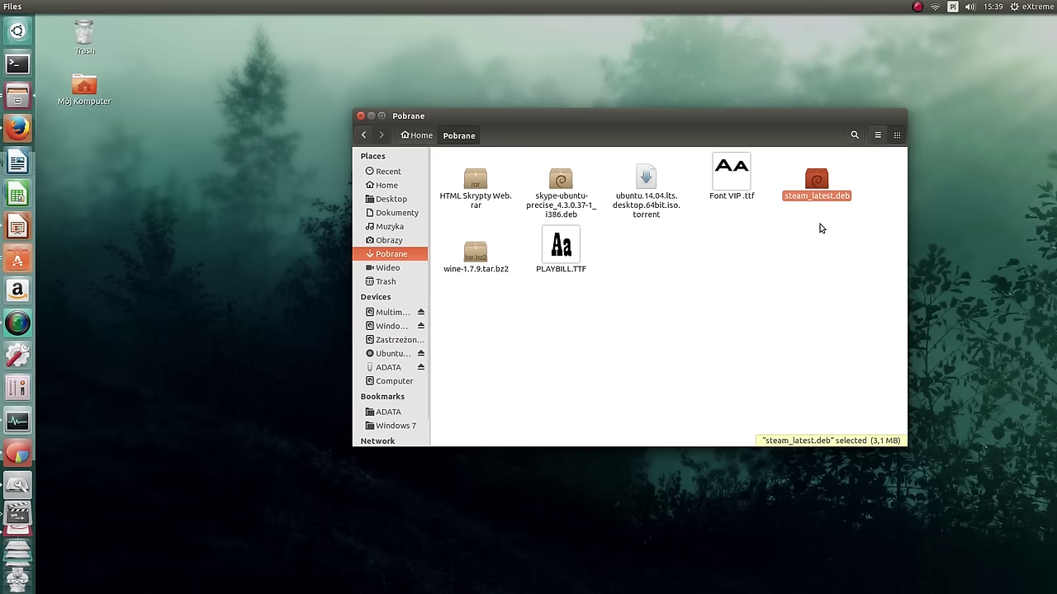
double_click(817, 183)
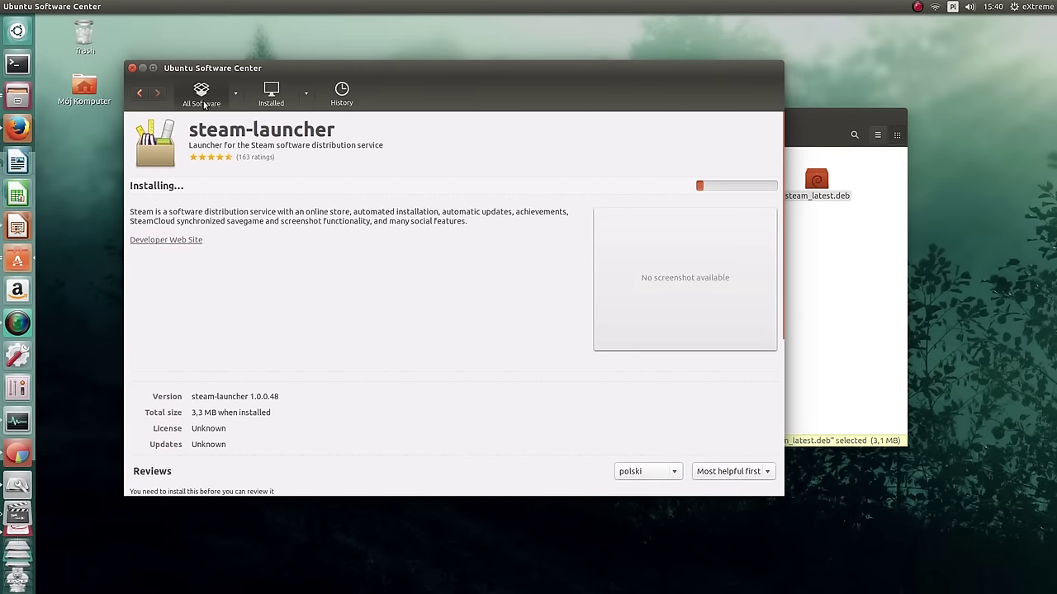
Step: Look over the Software Center start page and the ClassicMenu Indicator and VLC media player entries, returning to the start page
click(137, 97)
scroll(360, 332, down, 2)
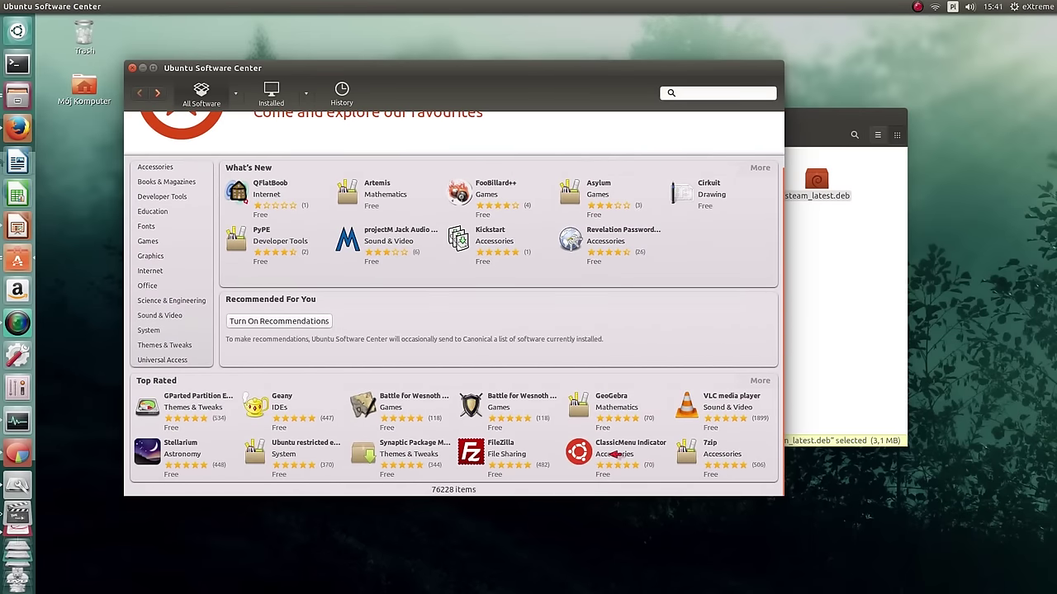
click(616, 450)
key(alt+Left)
click(732, 401)
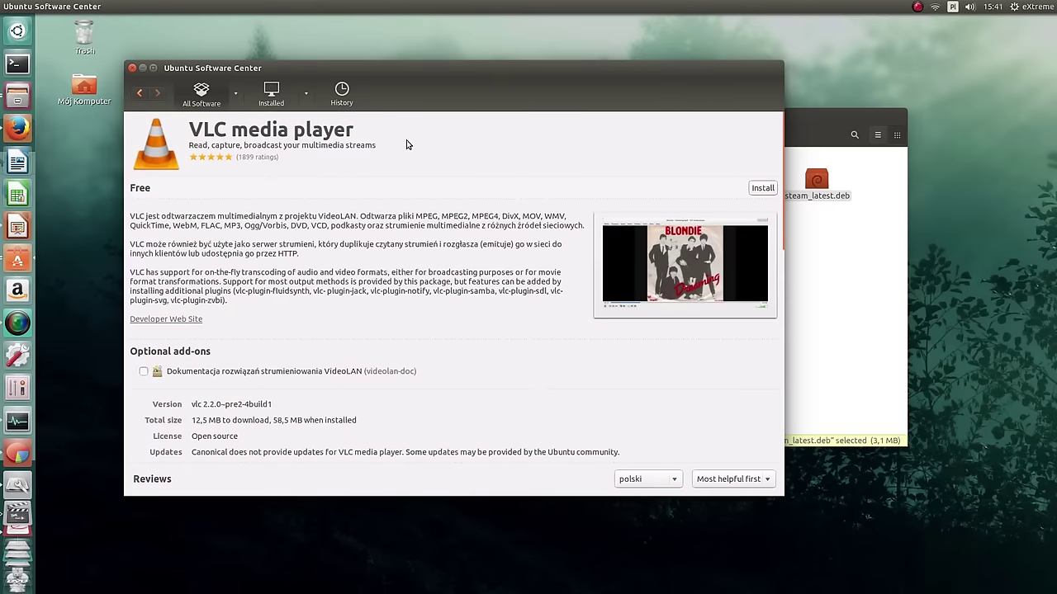
click(139, 94)
Step: Search the Software Center for flash, examine the Adobe Flash plugin entry, and return to the start page
click(702, 92)
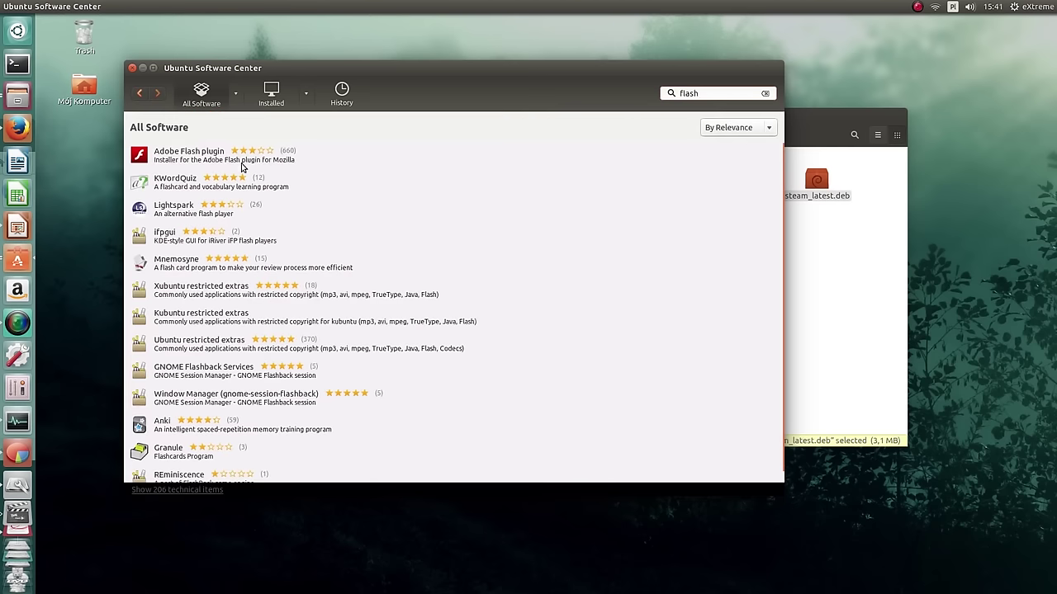
click(187, 156)
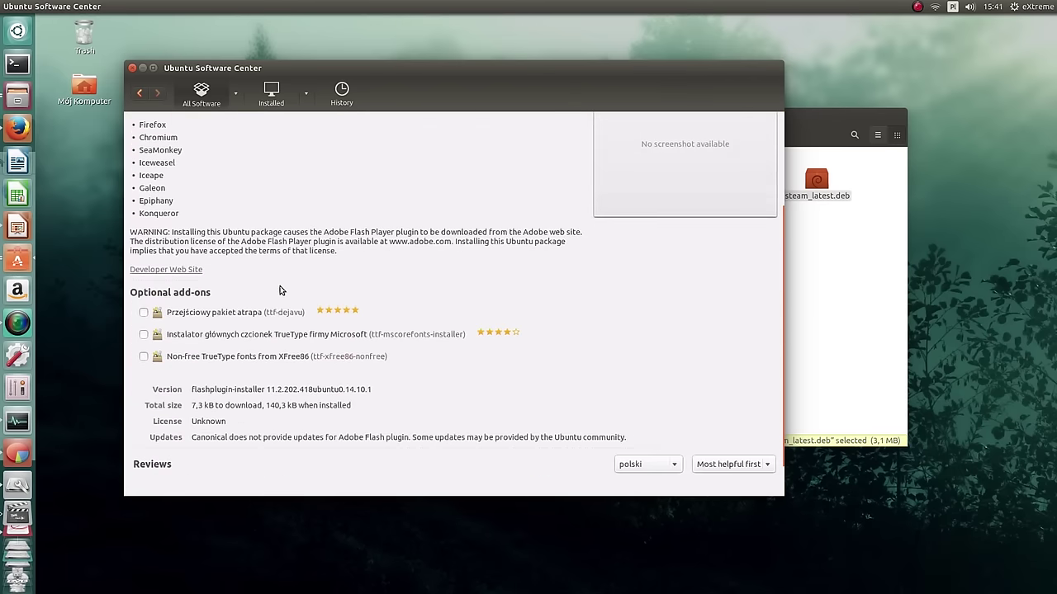
click(140, 94)
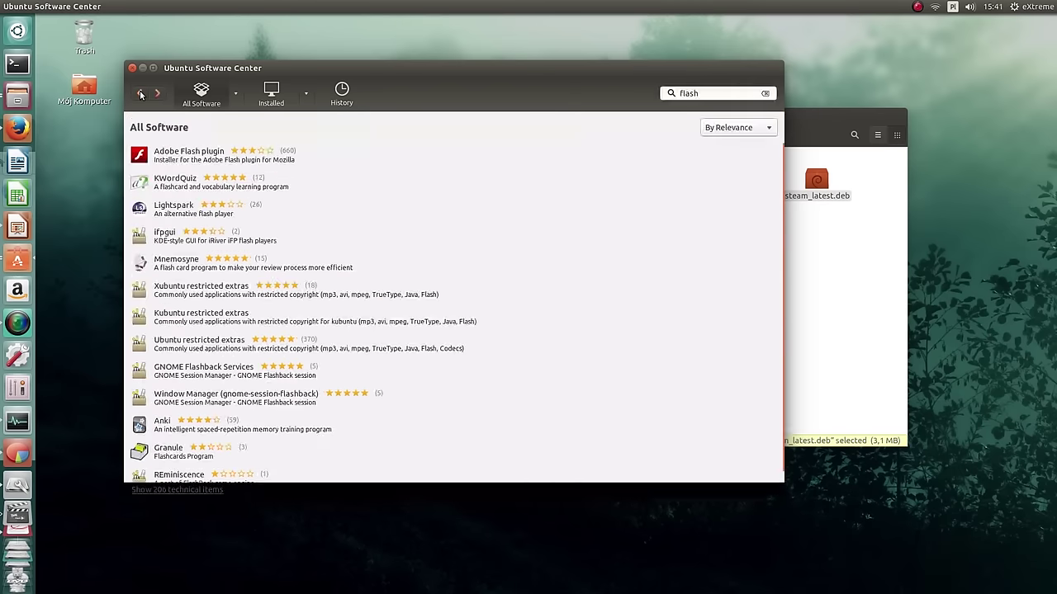
click(141, 94)
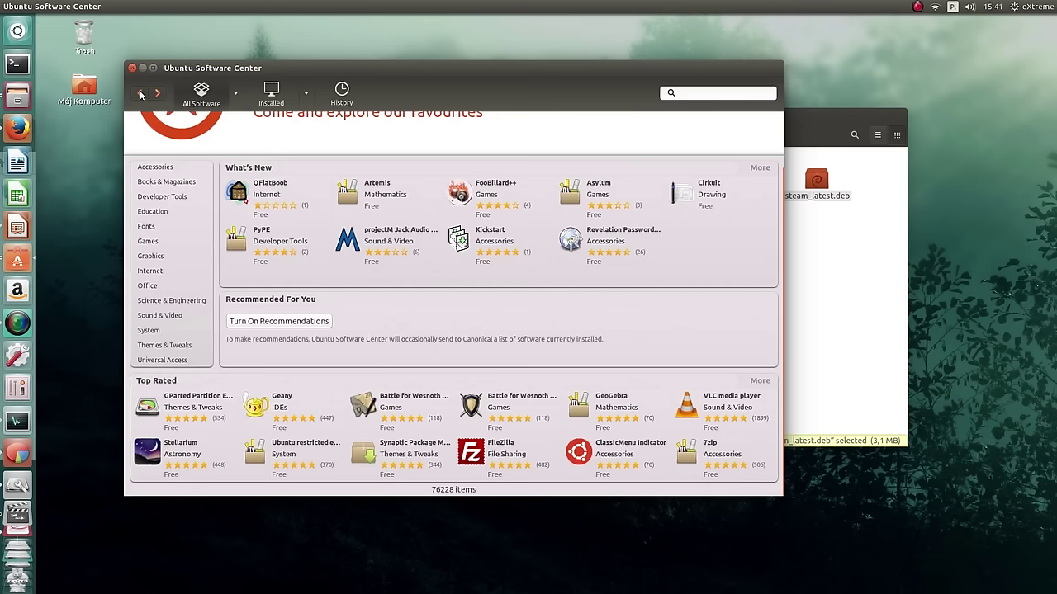
Step: Examine the installed software by category, including the Internet applications, and leave the Software Center
click(261, 97)
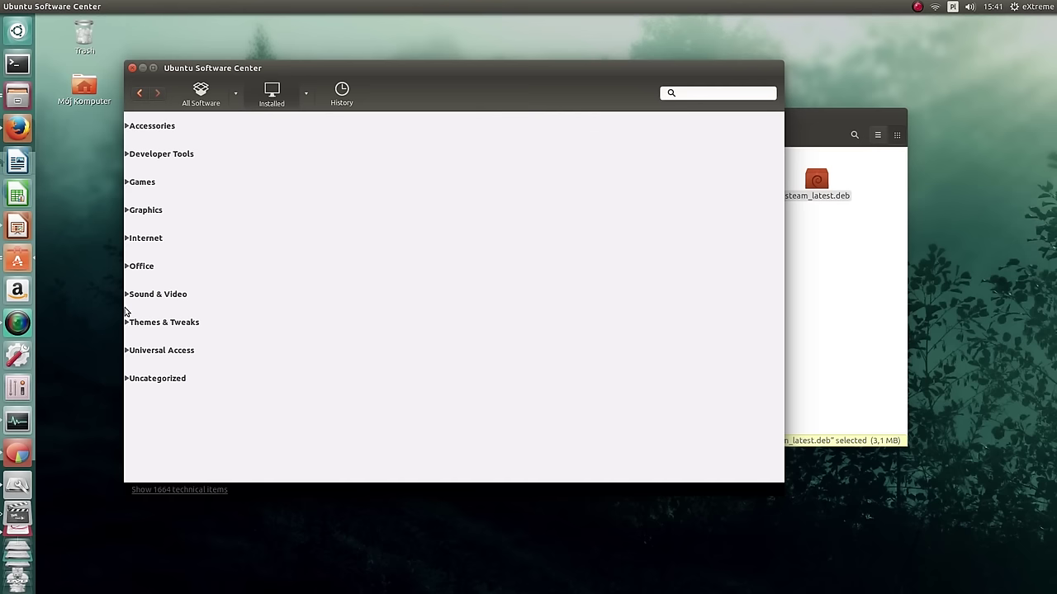
click(127, 239)
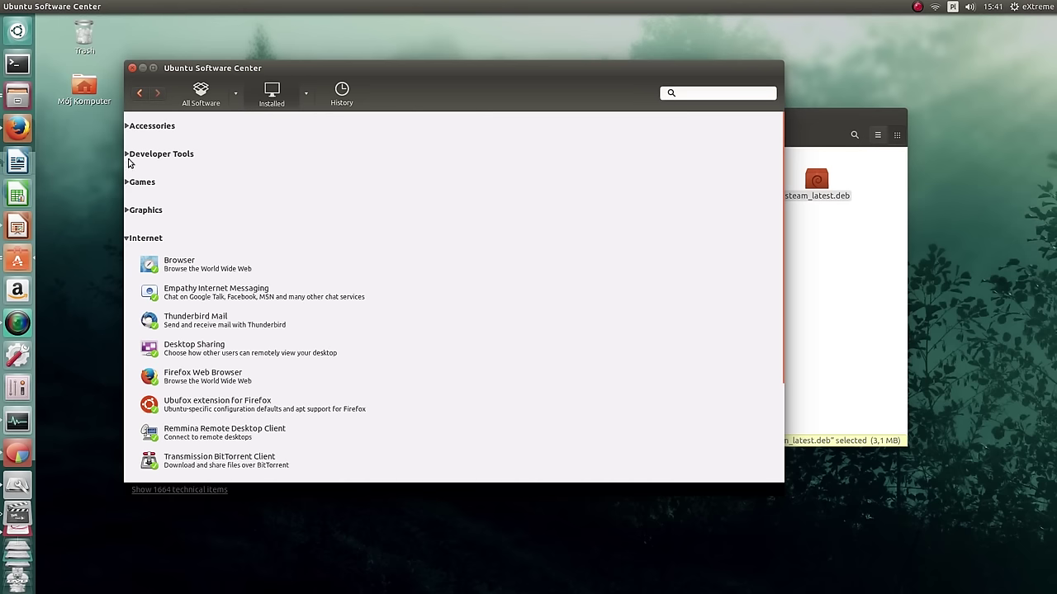
click(127, 156)
scroll(189, 286, down, 5)
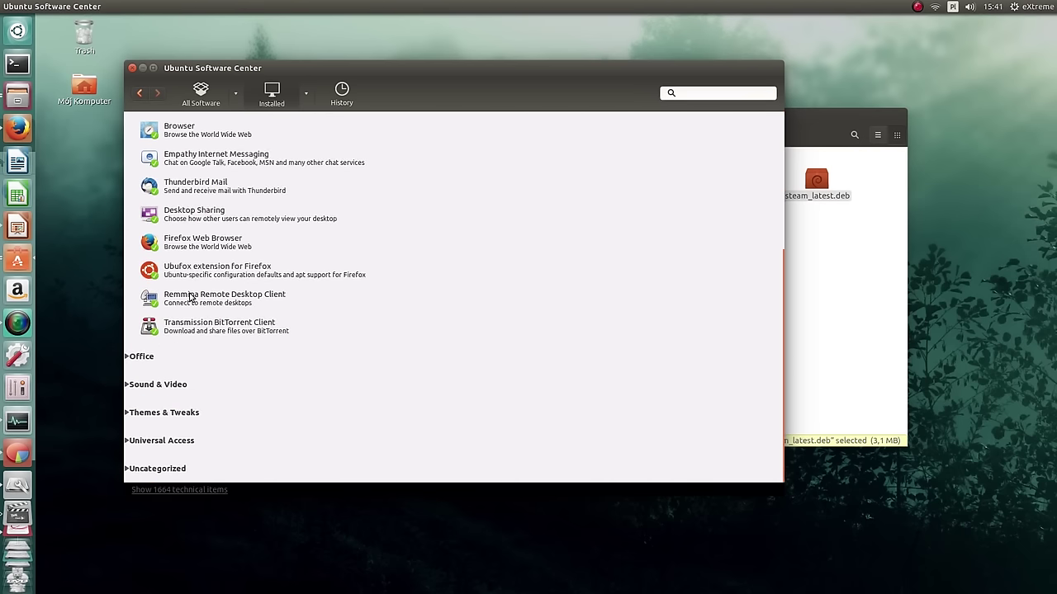
click(133, 384)
scroll(190, 170, up, 4)
click(201, 94)
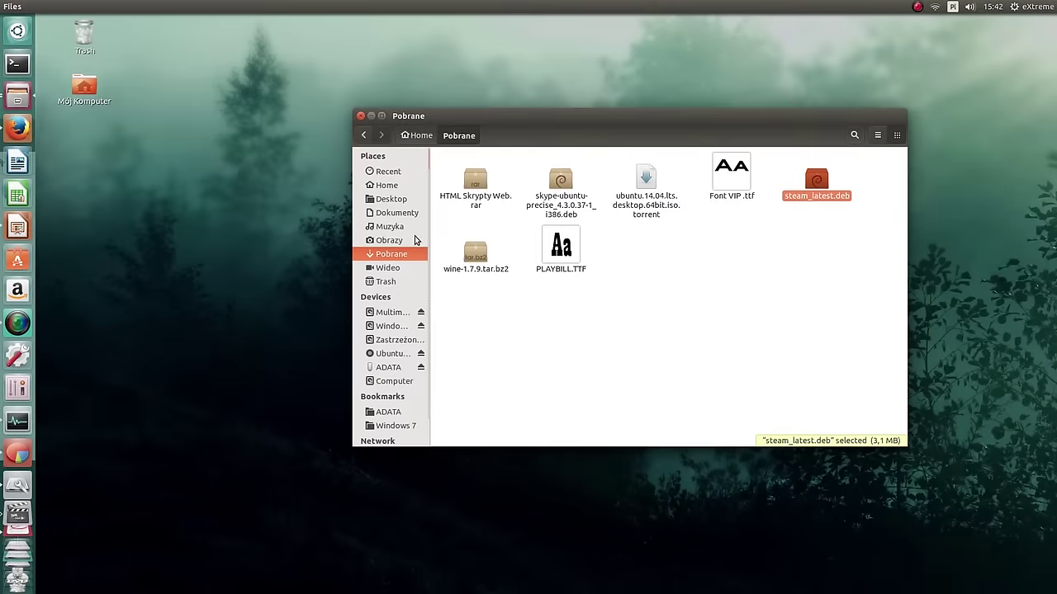
Step: Play Intro AAE eXtreme.mp4 from the Wideo folder in full screen, and leave full-screen mode
click(388, 267)
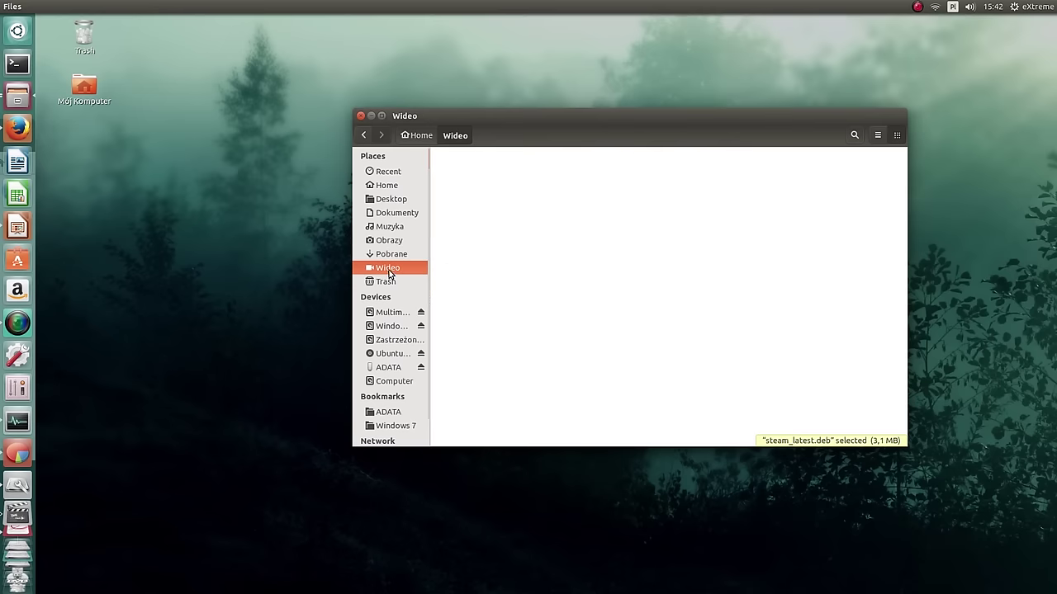
double_click(477, 175)
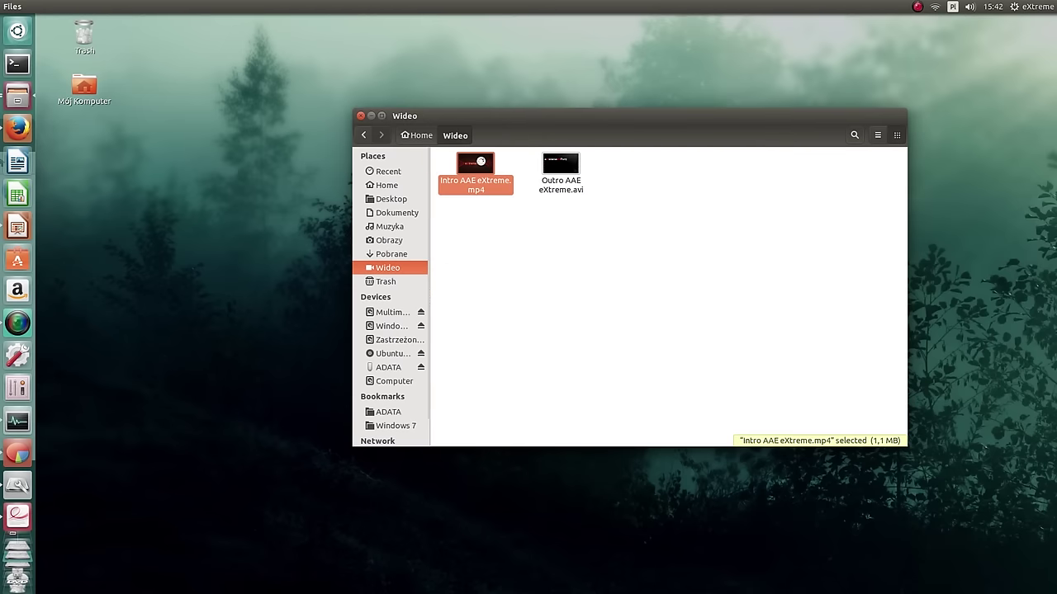
drag(684, 219, 476, 123)
click(507, 409)
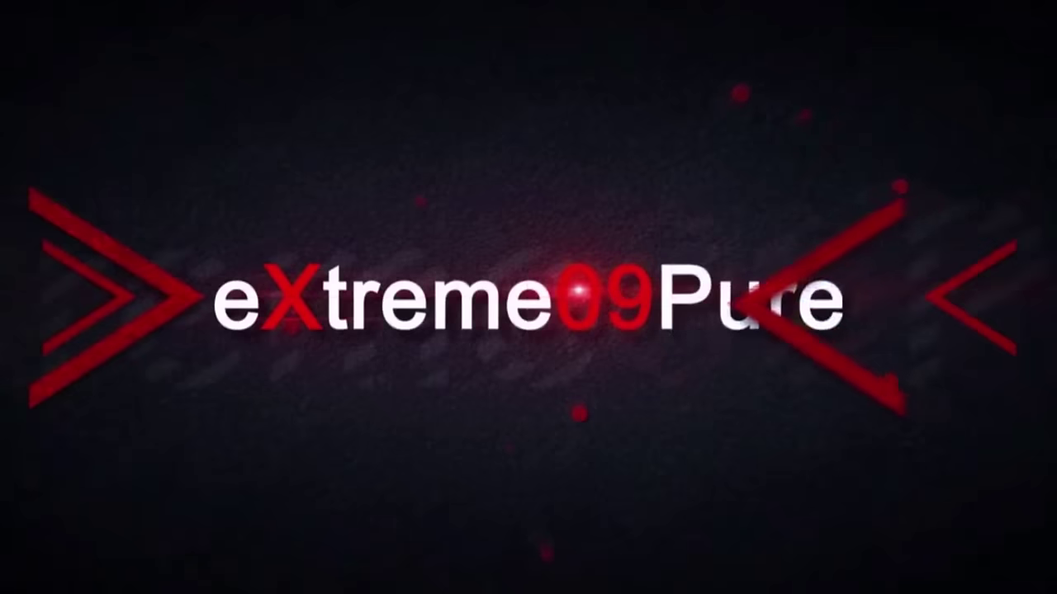
key(Escape)
Step: Play Outro AAE eXtreme.avi in full screen, and close the video player
drag(578, 159, 661, 247)
double_click(561, 165)
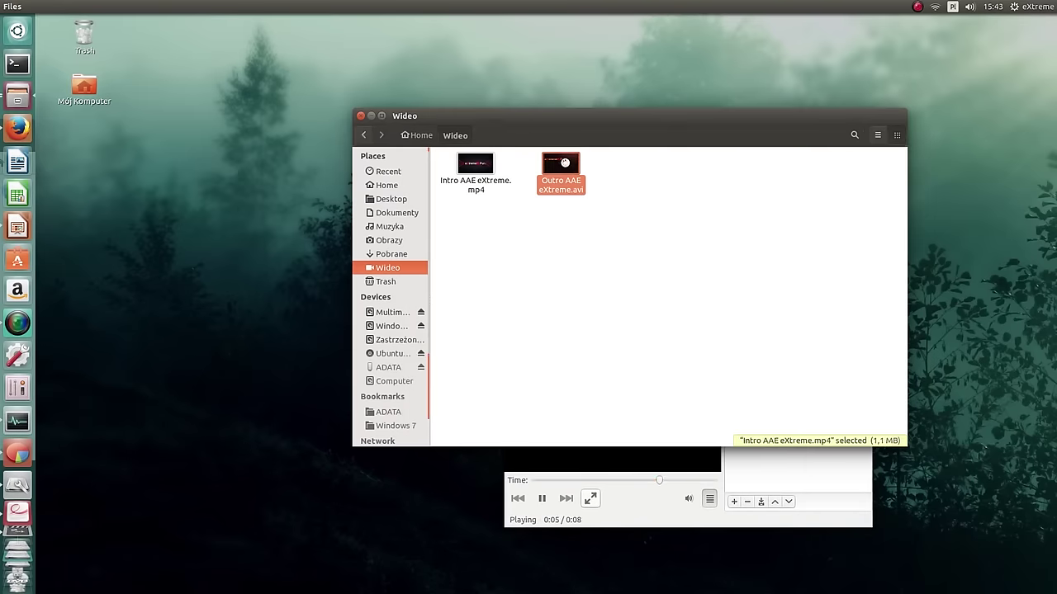
double_click(600, 284)
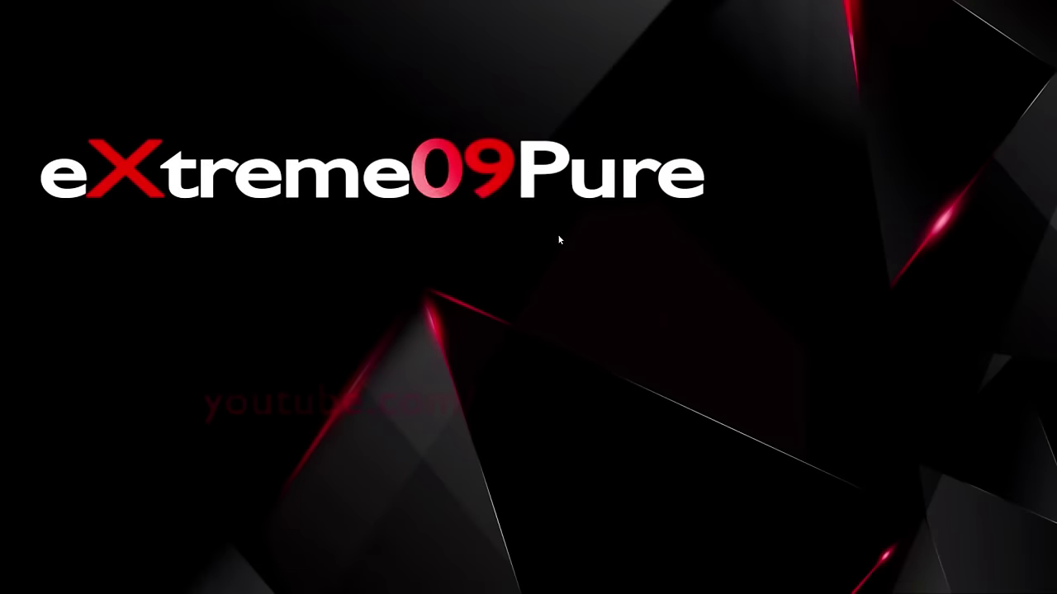
key(Escape)
click(450, 168)
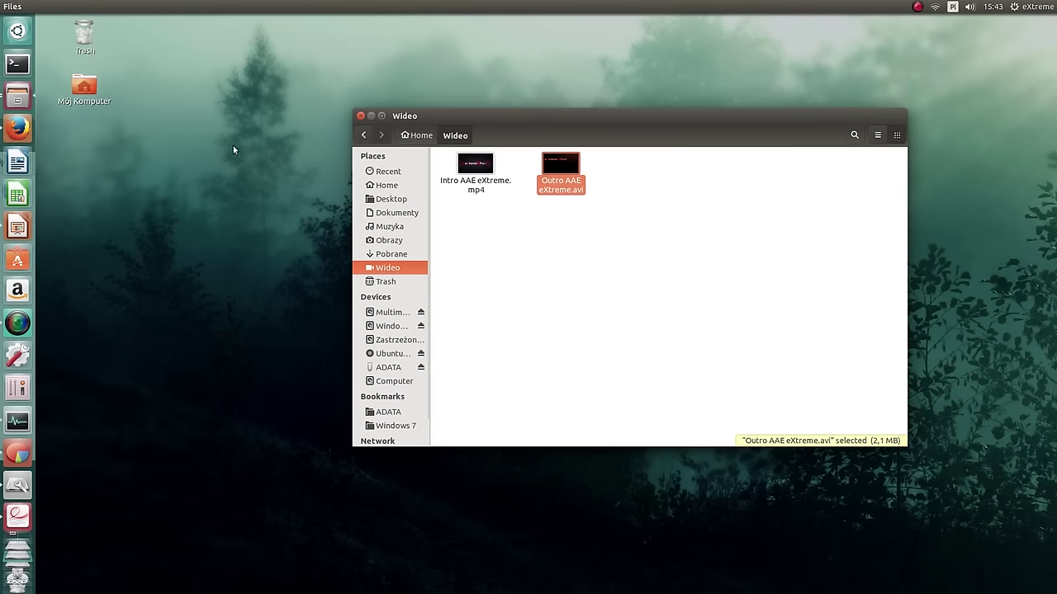
Step: Empty the Trash, permanently deleting all its items
right_click(85, 37)
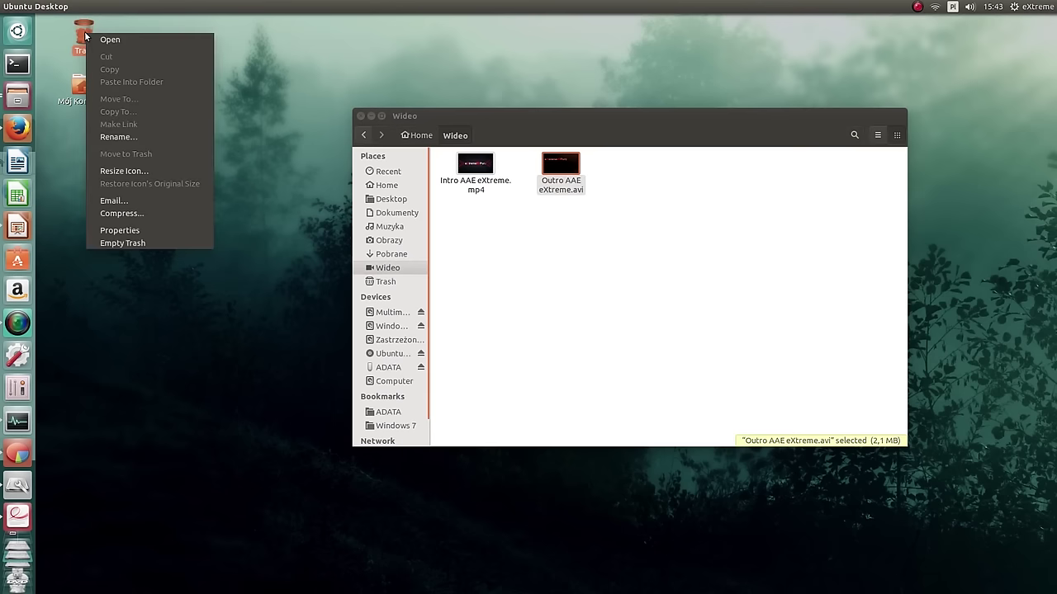
click(125, 243)
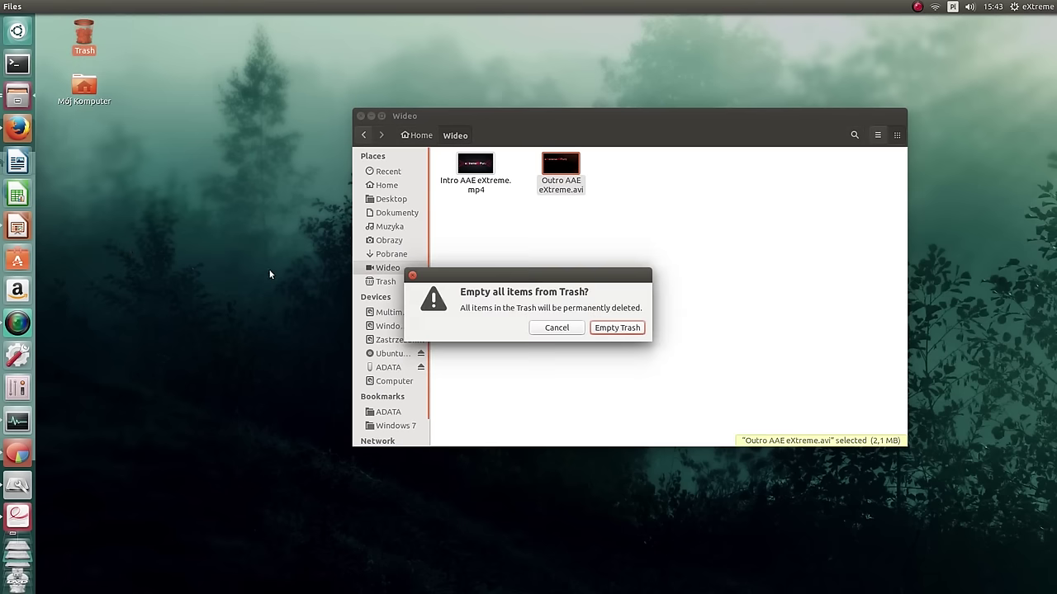
click(616, 328)
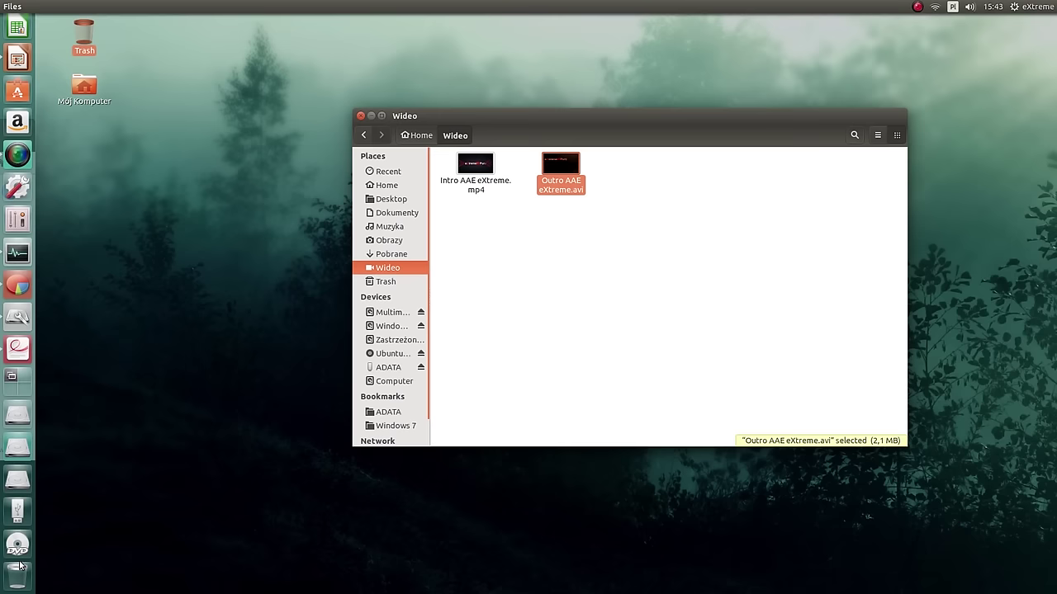
Step: Check the Trash window and close it, and view the contents of the Ubuntu 14.10 amd64 disc and the Zastrzeżone przez system partition
click(20, 575)
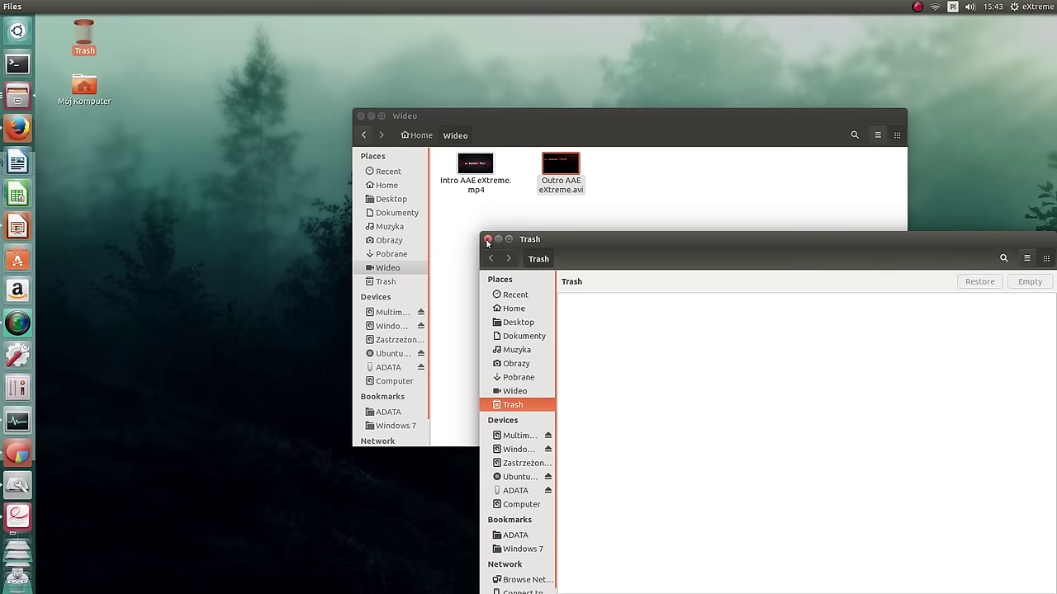
click(487, 240)
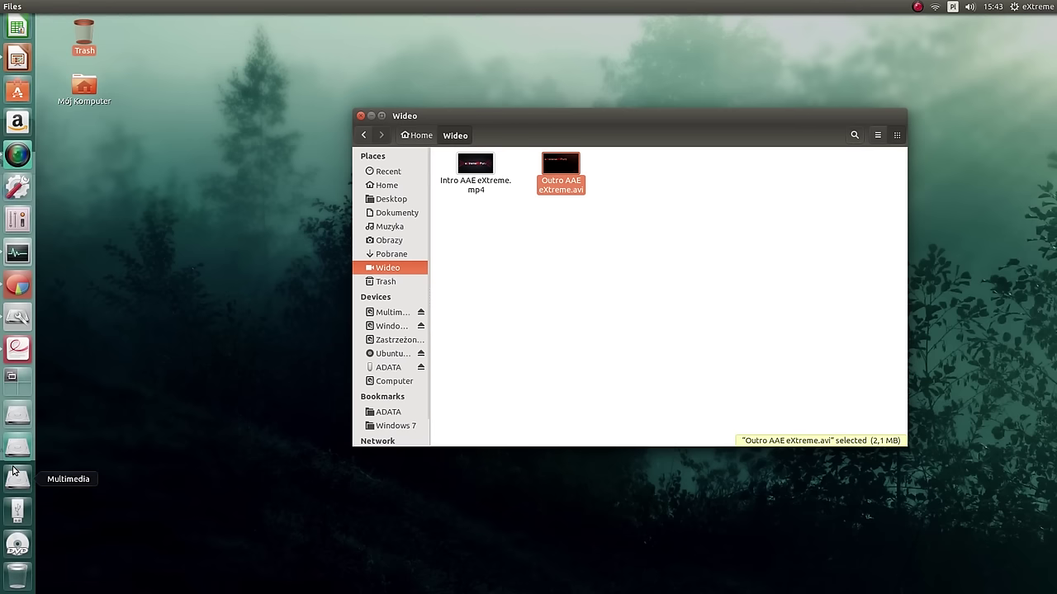
click(18, 543)
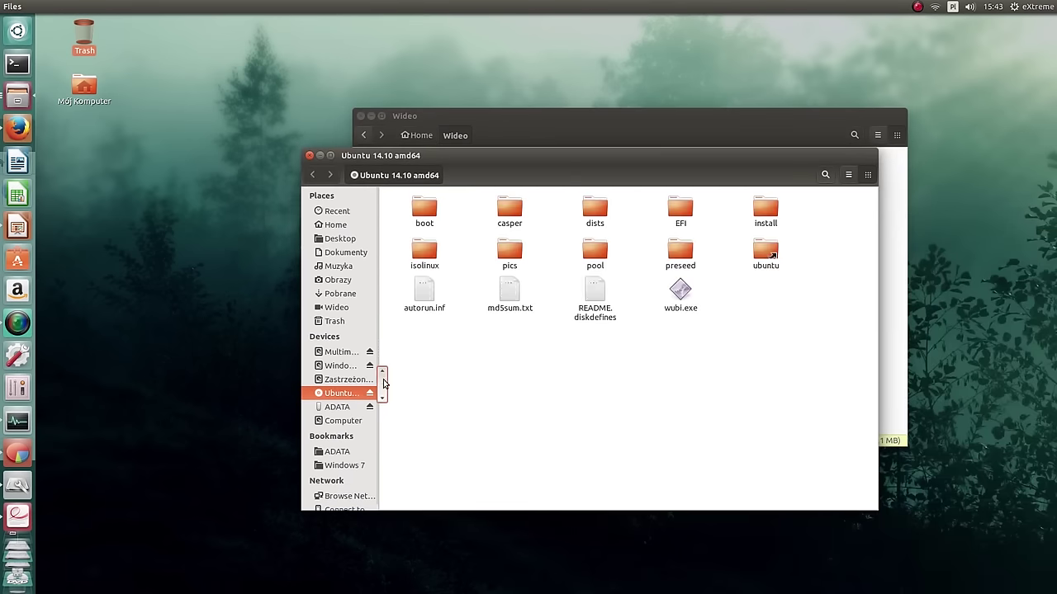
click(339, 374)
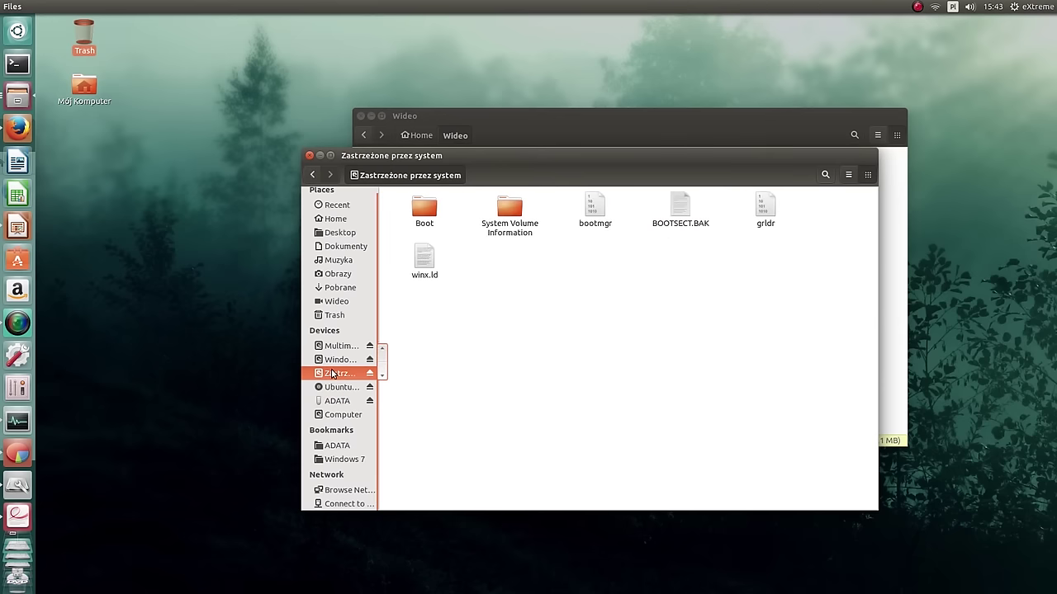
Step: Browse the root file system under Computer, looking inside several of its folders such as bin and dev
click(335, 417)
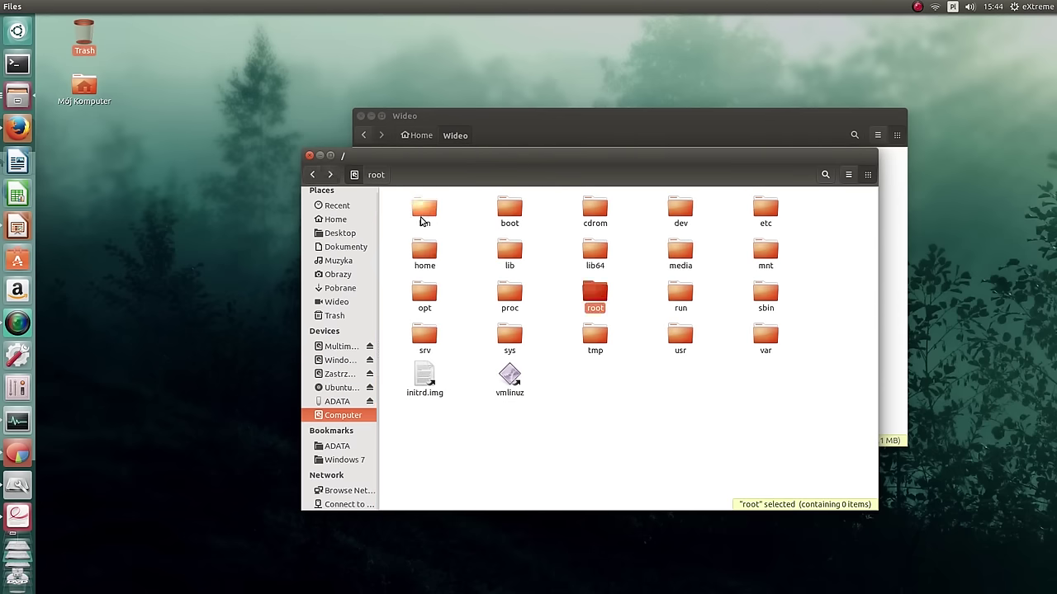
double_click(424, 210)
key(alt+Left)
double_click(509, 347)
double_click(686, 253)
key(alt+Left)
double_click(680, 210)
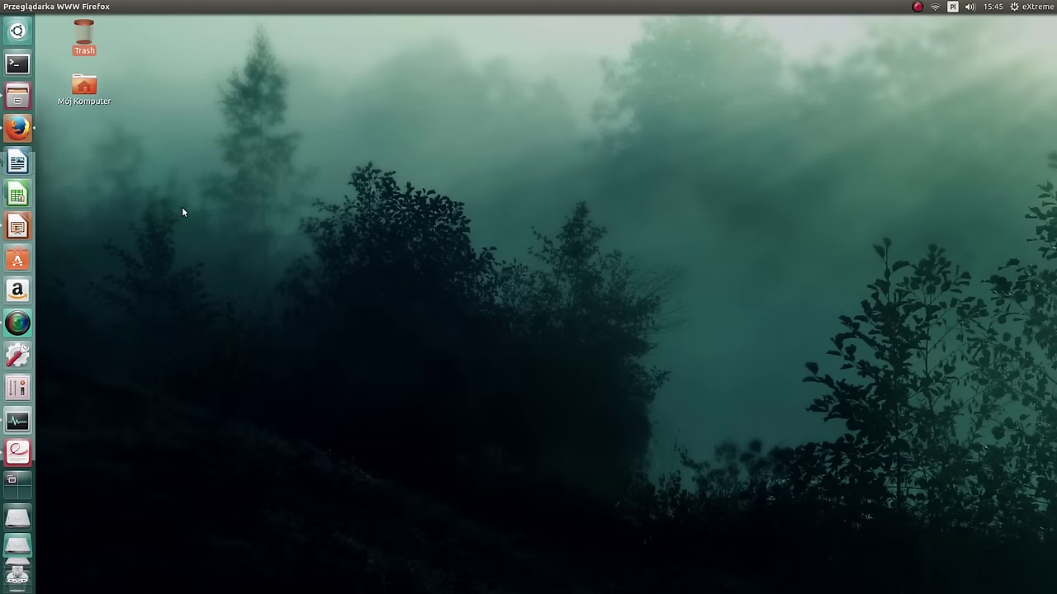
Step: Bring up the C++ ćwiczenia Praktyczne.pdf window and cycle through the open applications with the application switcher
click(18, 452)
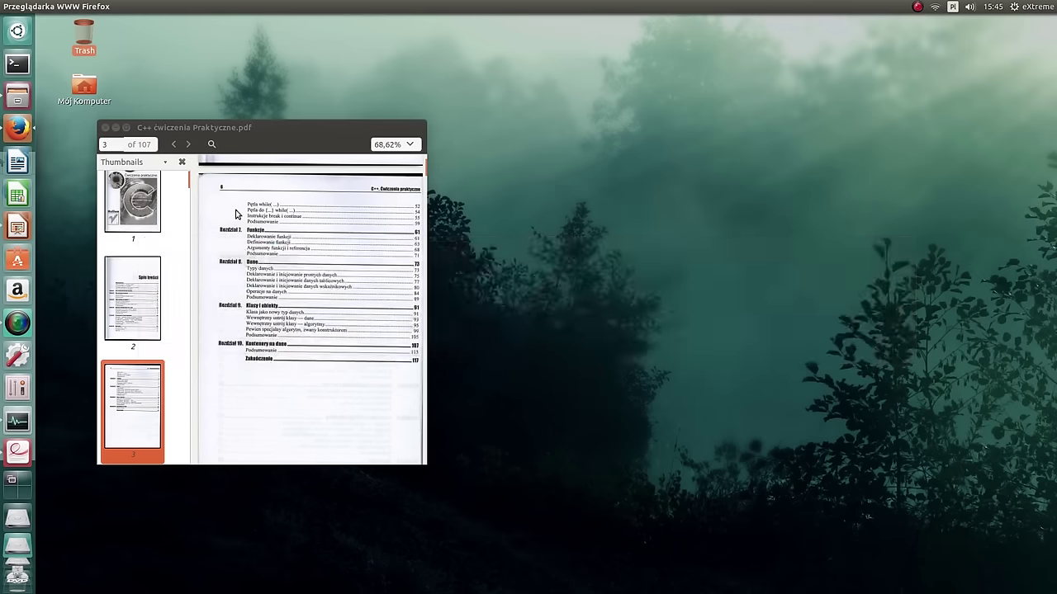
key(alt+Tab)
key(alt+Tab)
key(alt+Tab)
key(alt+Tab)
key(alt+Tab)
key(alt+Tab)
key(alt+Tab)
key(alt+Tab)
key(alt+Tab)
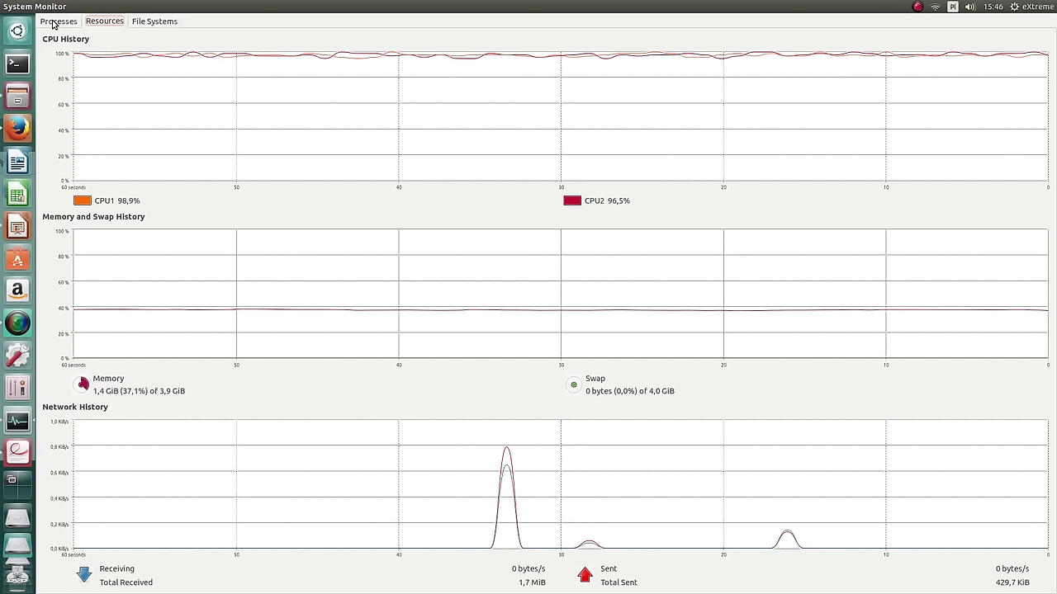
Step: View the Processes and Resources sections of System Monitor, restore its window from maximized size, and show the desktop
click(56, 22)
click(106, 21)
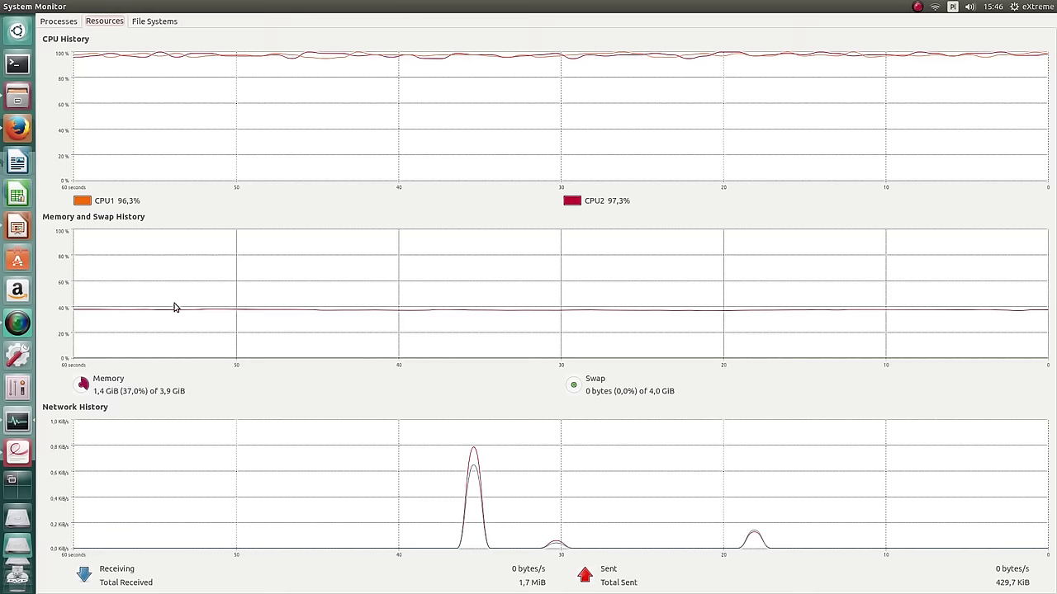
drag(578, 5, 541, 162)
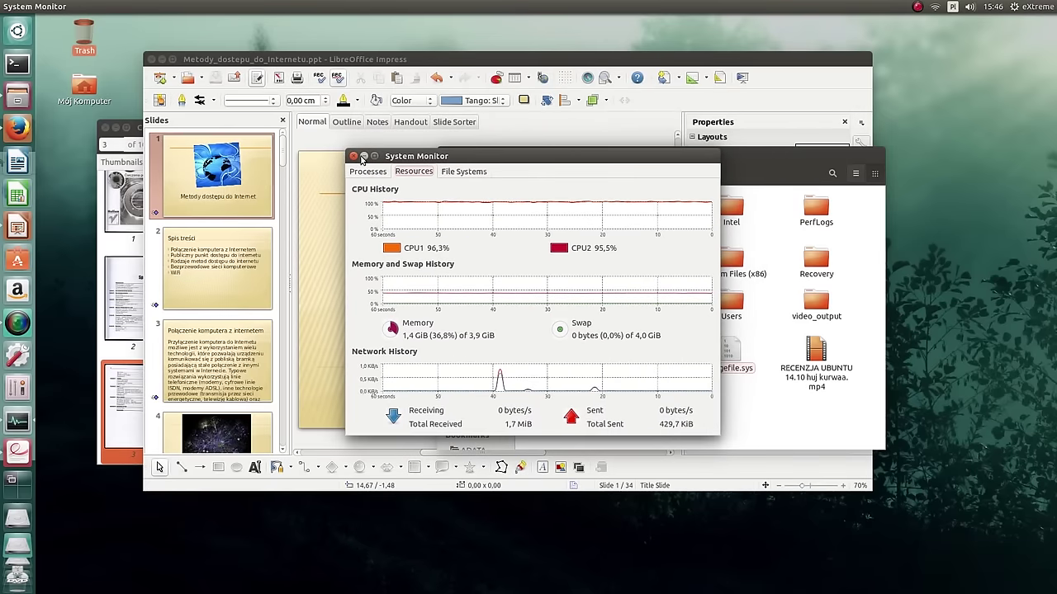
key(alt+Tab)
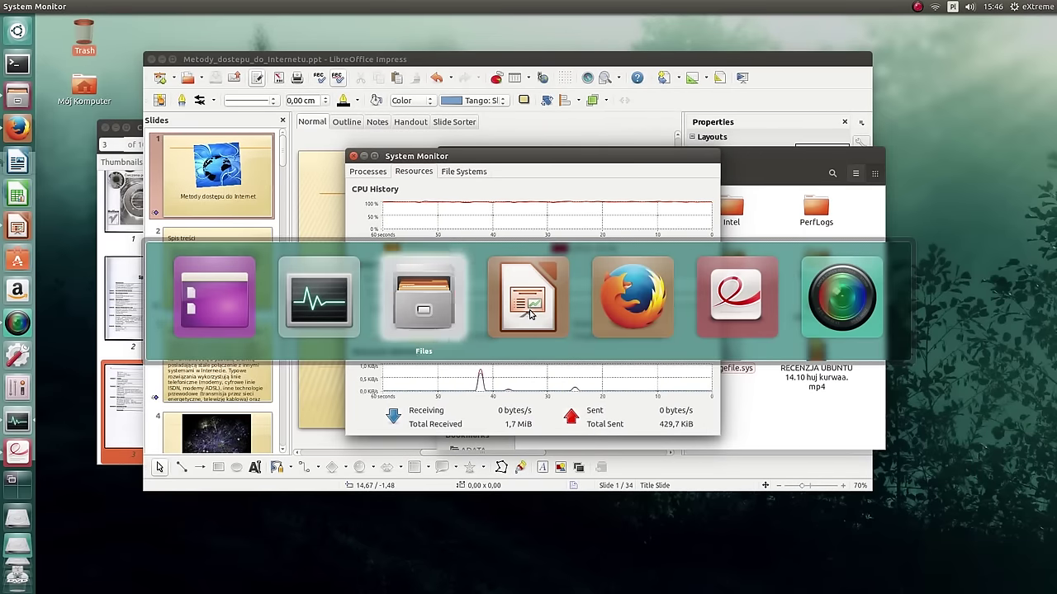
click(229, 293)
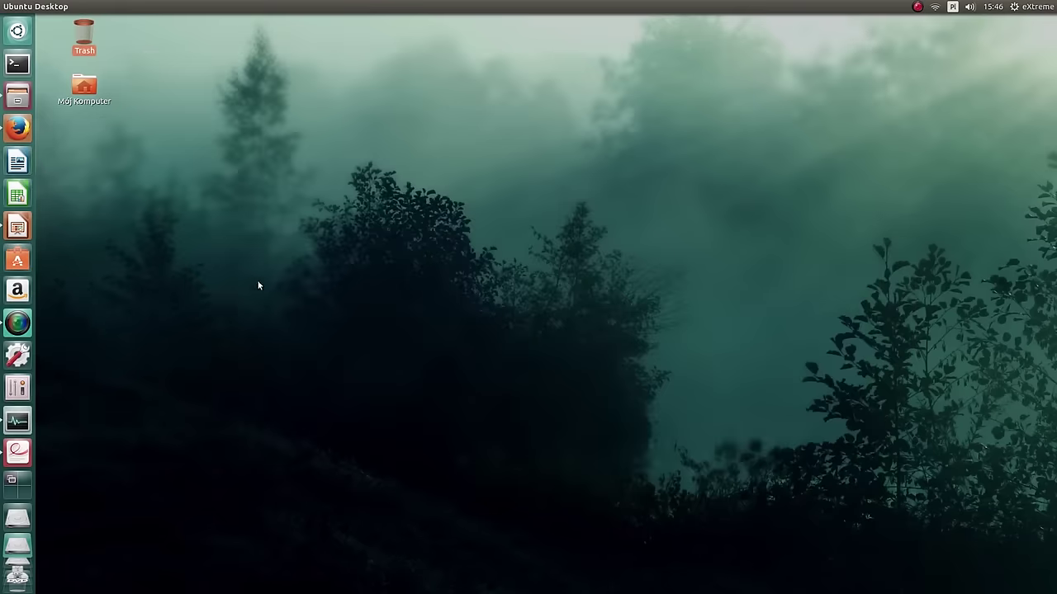
Step: Open Unity Tweak Tool, look through the Launcher, Search and Switcher settings, and return to the overview
click(17, 388)
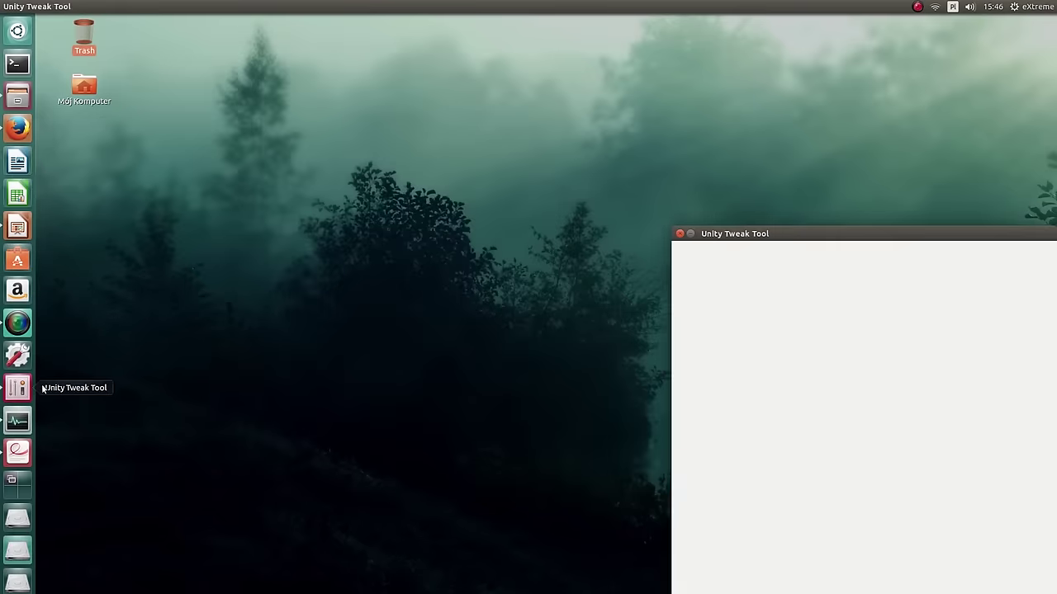
drag(761, 234, 430, 100)
click(370, 177)
click(399, 149)
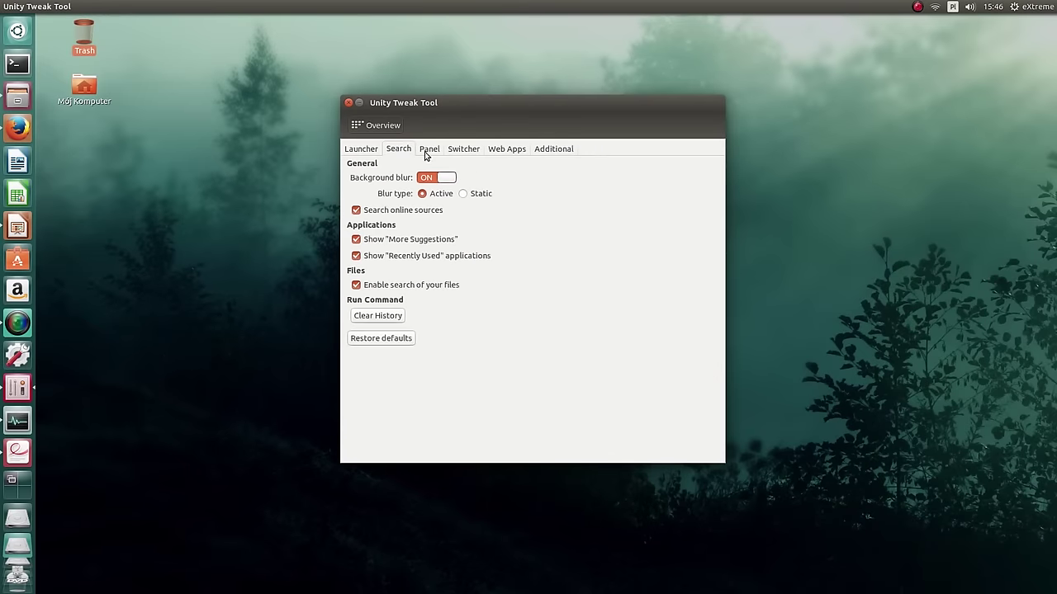
click(467, 195)
click(454, 149)
click(377, 126)
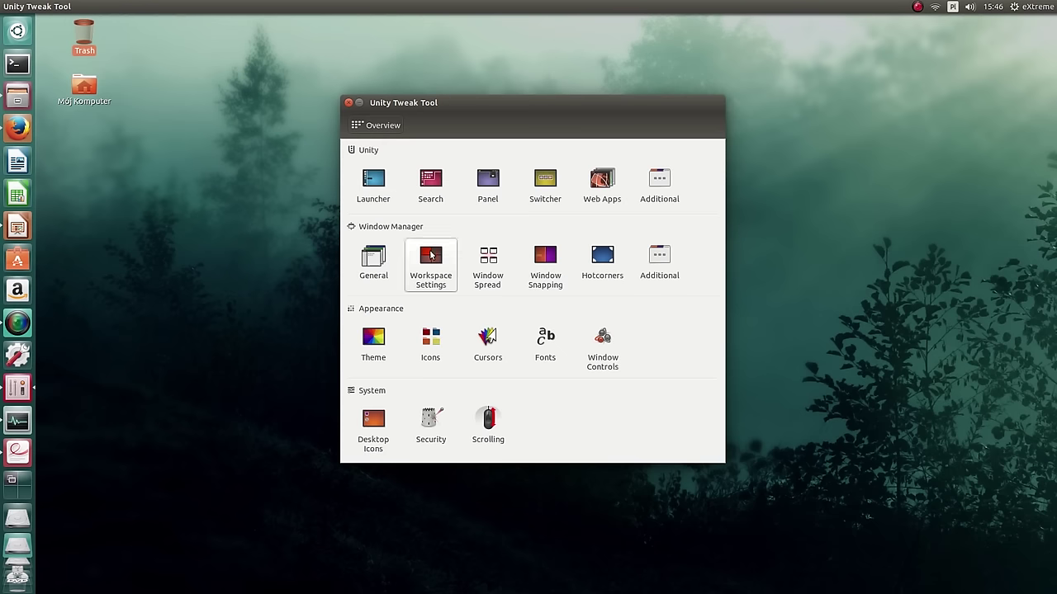
Step: Try the Radiance theme, set the theme back to Ambiance, and return to the overview
click(382, 339)
click(385, 219)
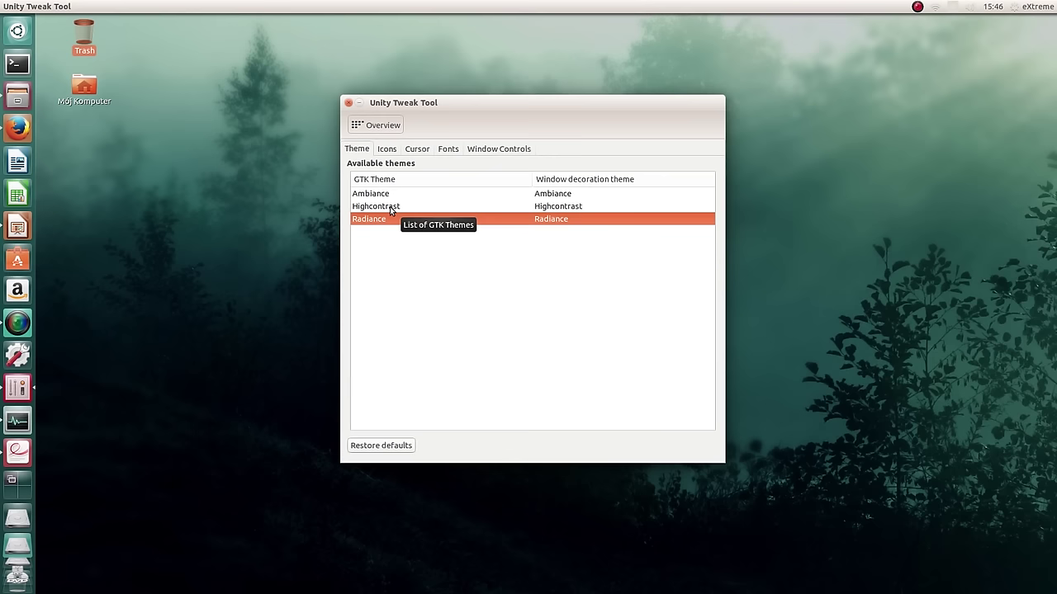
click(368, 195)
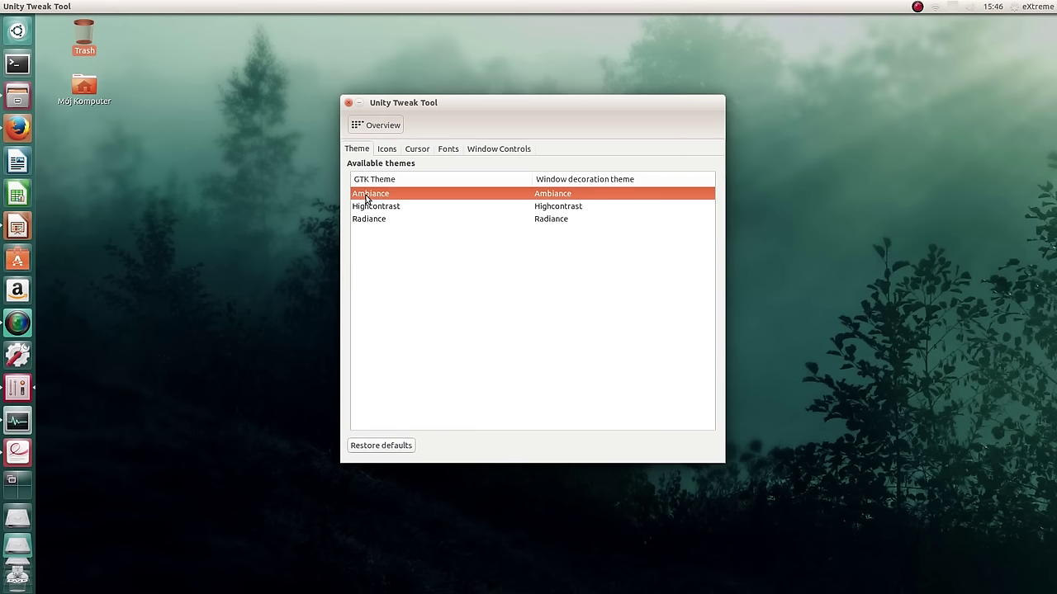
click(370, 126)
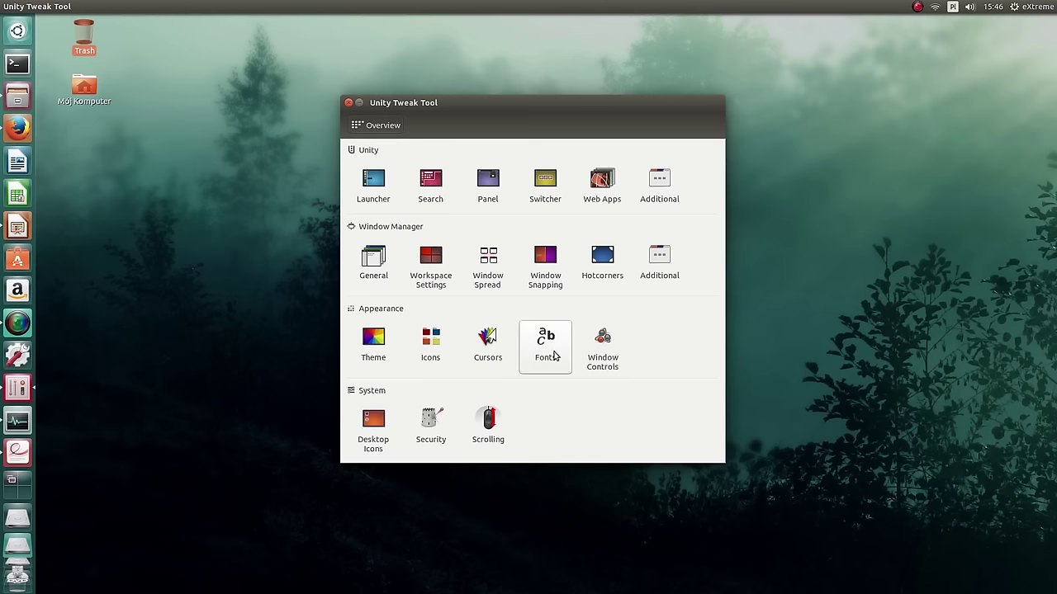
Step: Try the Suru icon theme and close Unity Tweak Tool
click(431, 351)
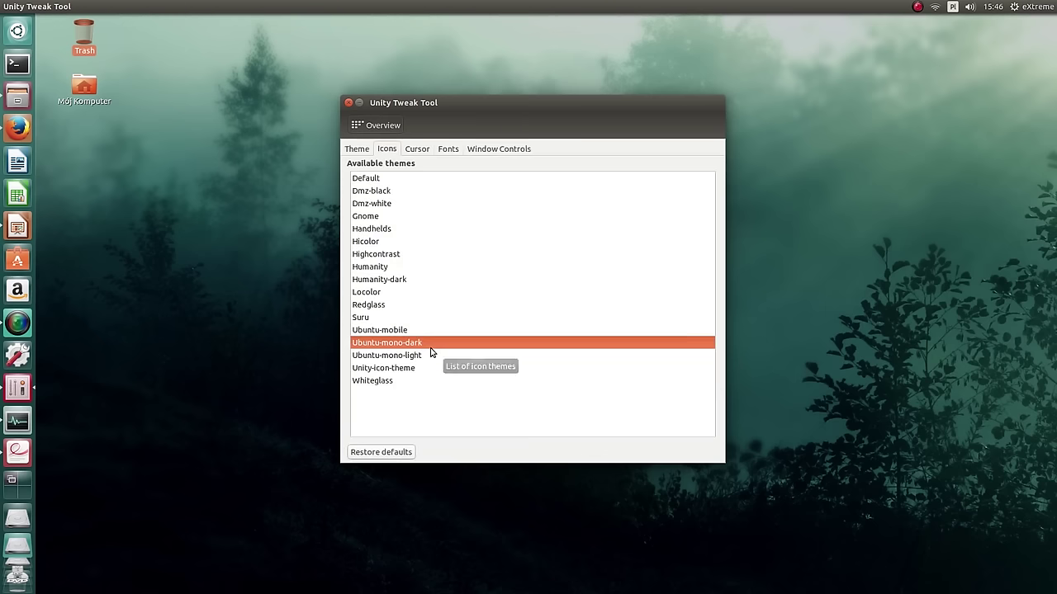
click(378, 320)
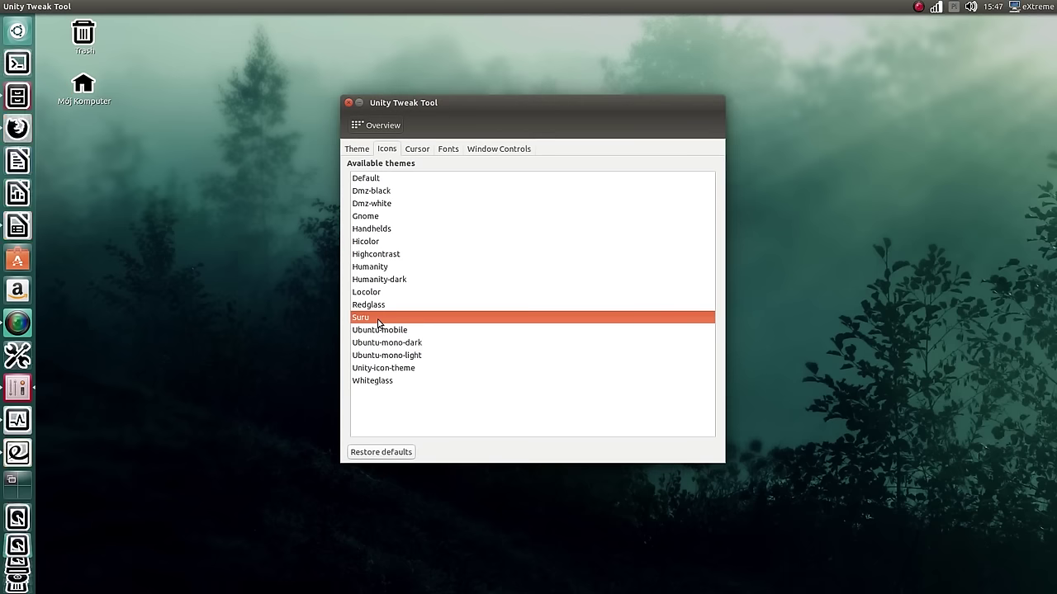
click(348, 103)
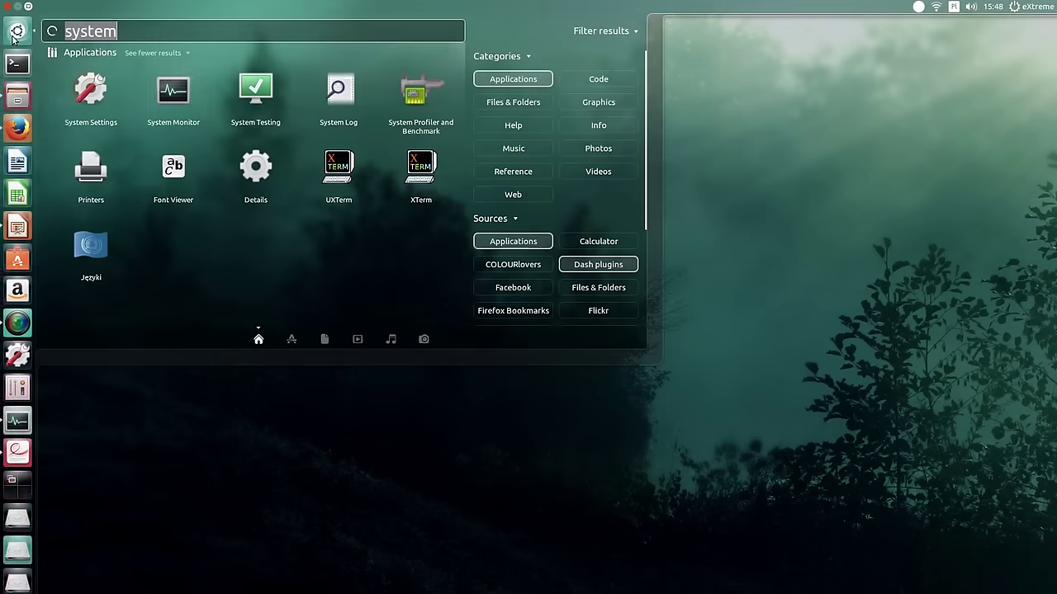
Step: Search the Dash for "chee", preview the details of Cheese Webcam Booth, and leave the Dash
key(BackSpace)
text(ch)
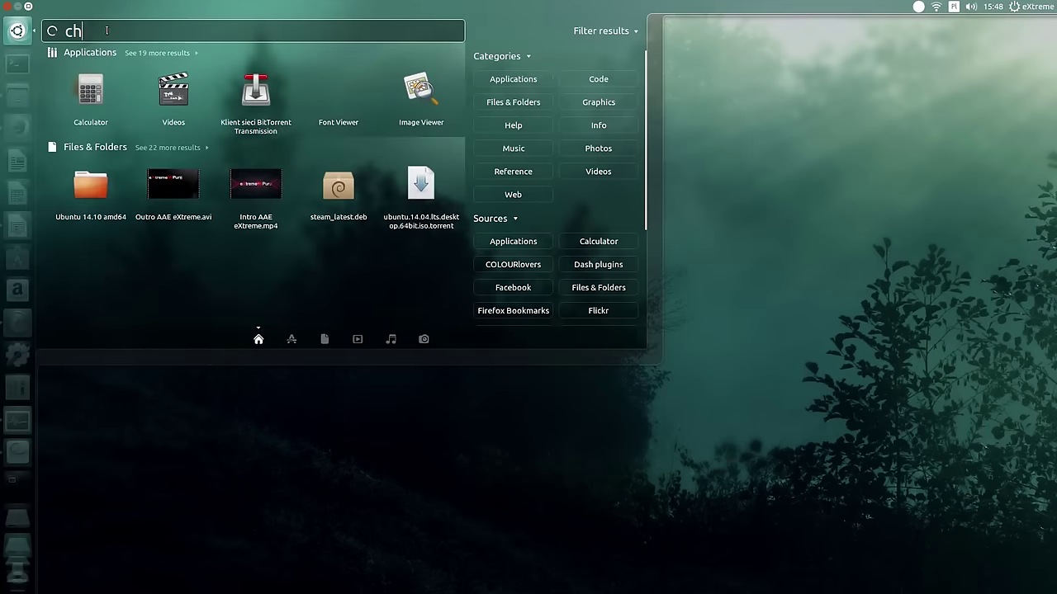
text(ee)
right_click(86, 103)
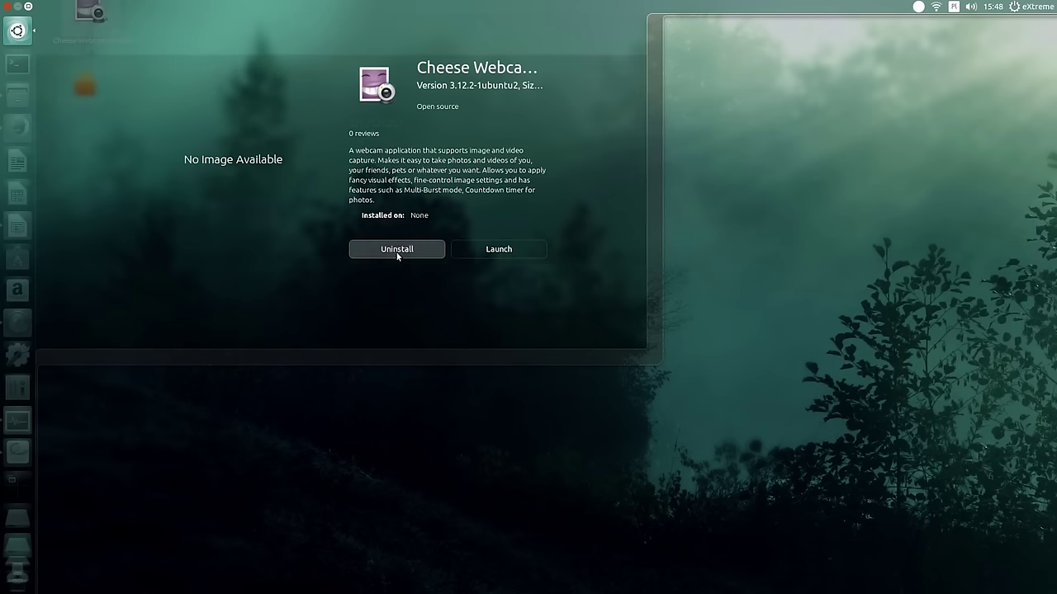
key(Escape)
click(18, 31)
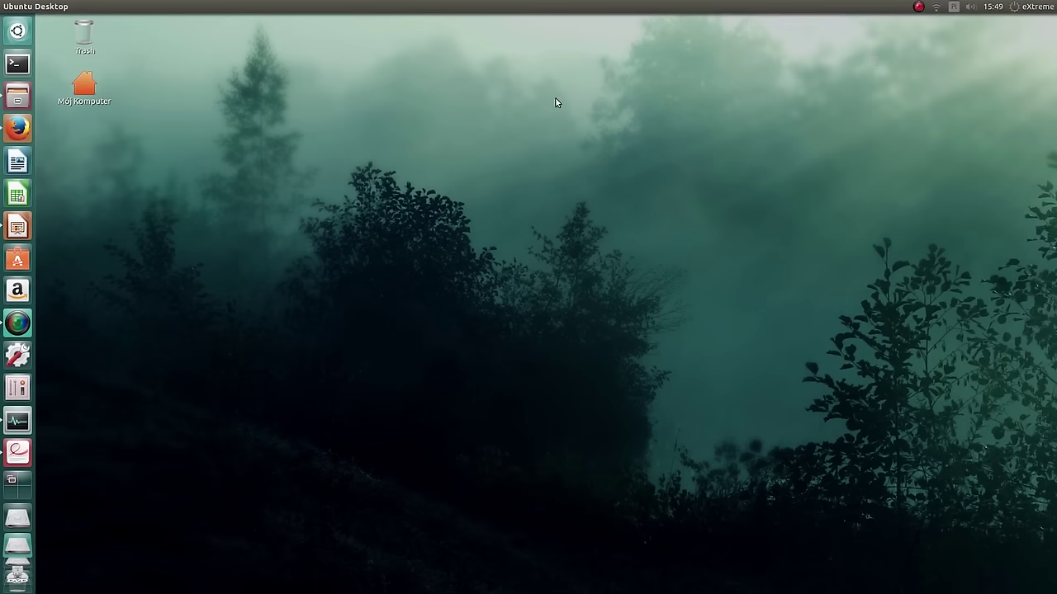
Step: Clear the Dash search, preview C++ ćwiczenia Praktyczne.pdf among the listed files, and show it in its folder
click(18, 31)
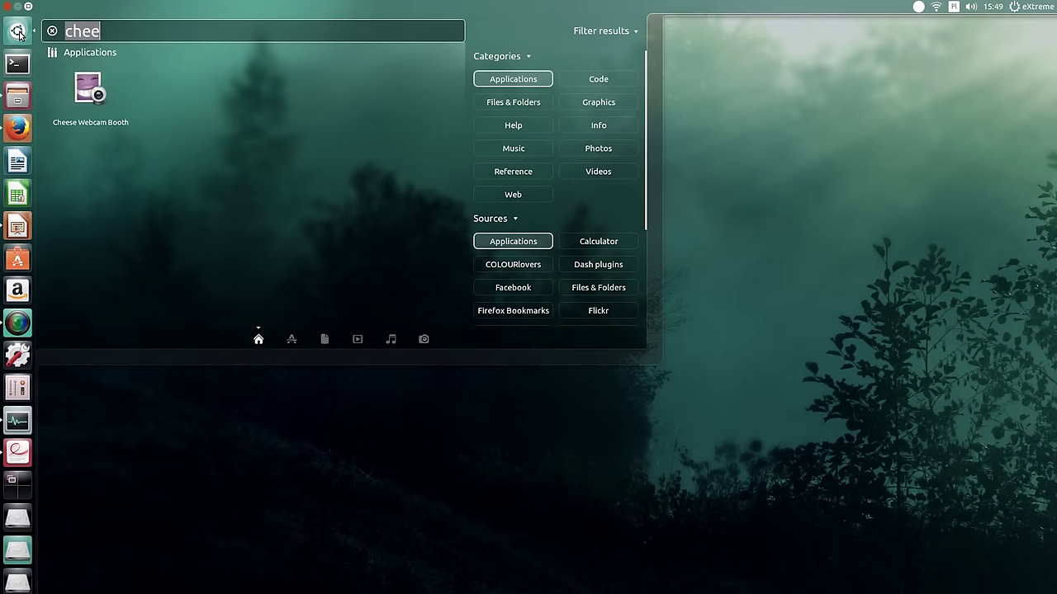
key(BackSpace)
scroll(323, 206, down, 5)
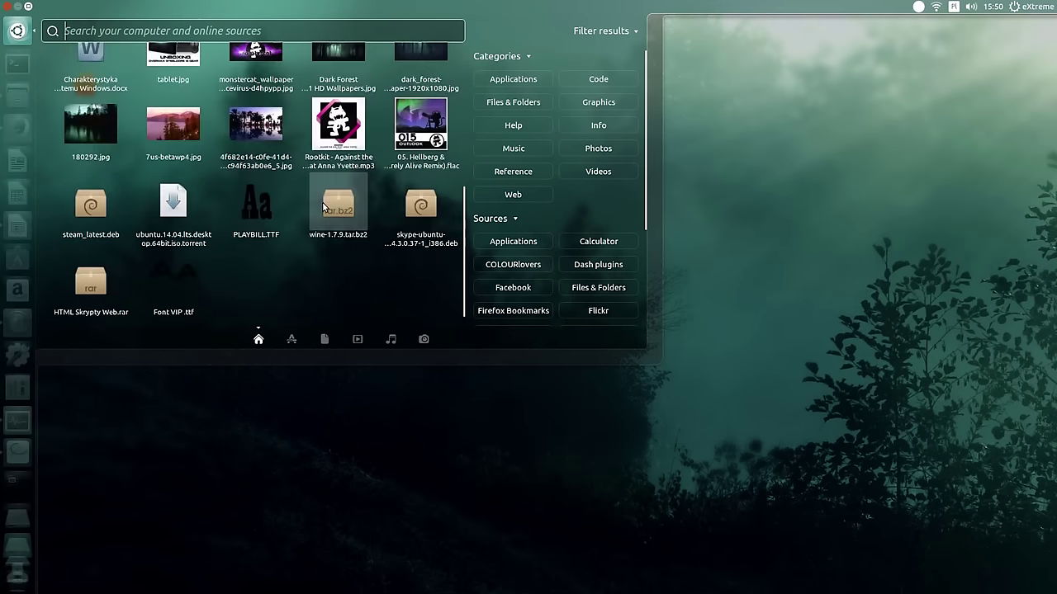
scroll(323, 207, up, 3)
right_click(420, 115)
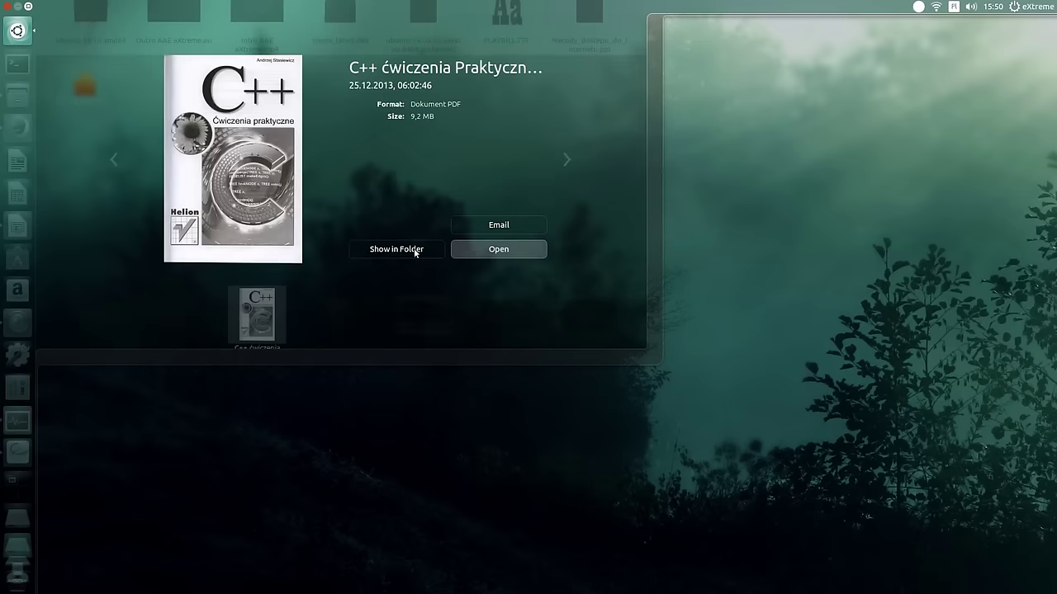
click(401, 249)
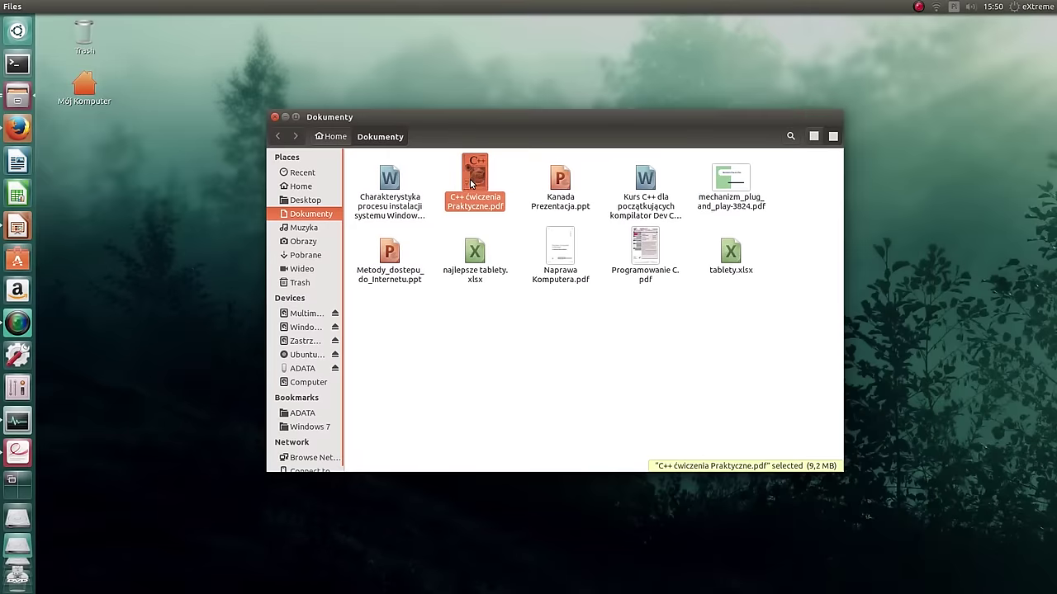
Step: Open C++ ćwiczenia Praktyczne.pdf, Naprawa Komputera.pdf and mechanizm_plug_and_play-3824.pdf from the Dokumenty folder, and spread the windows apart
double_click(467, 179)
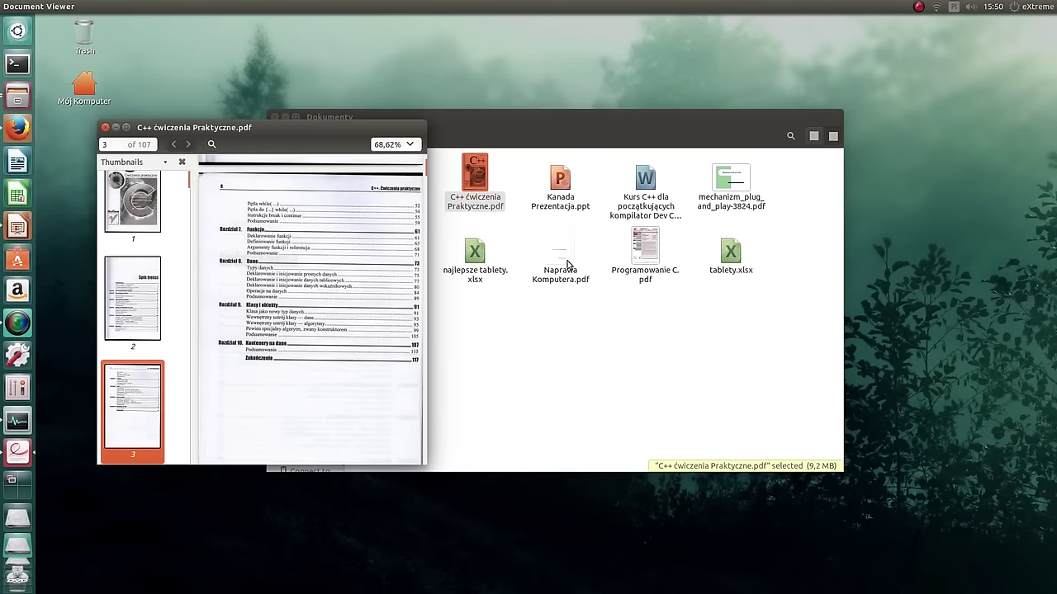
click(561, 263)
drag(476, 116, 631, 121)
double_click(885, 182)
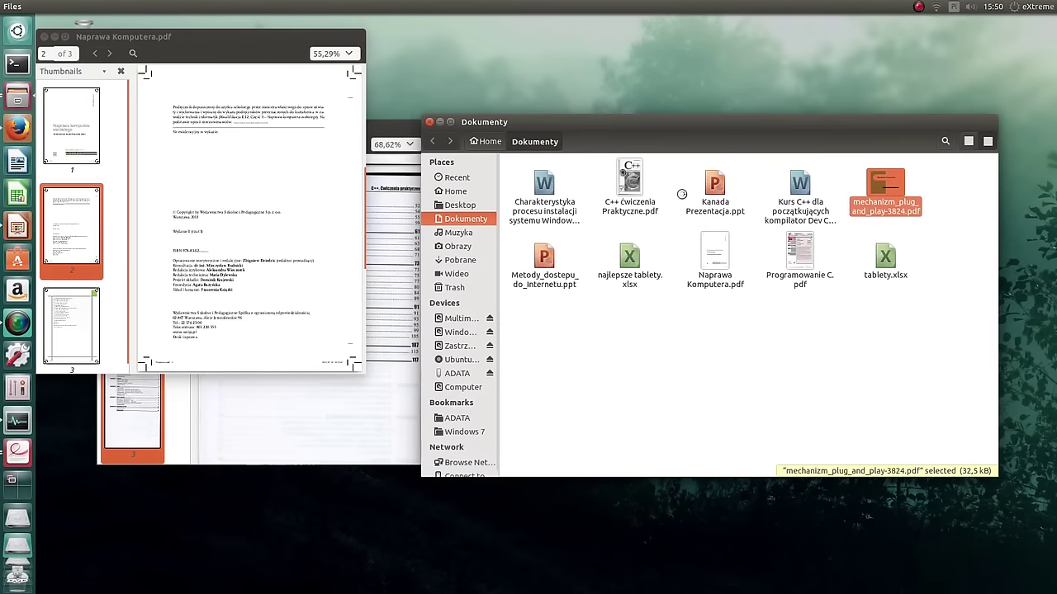
drag(172, 36, 529, 184)
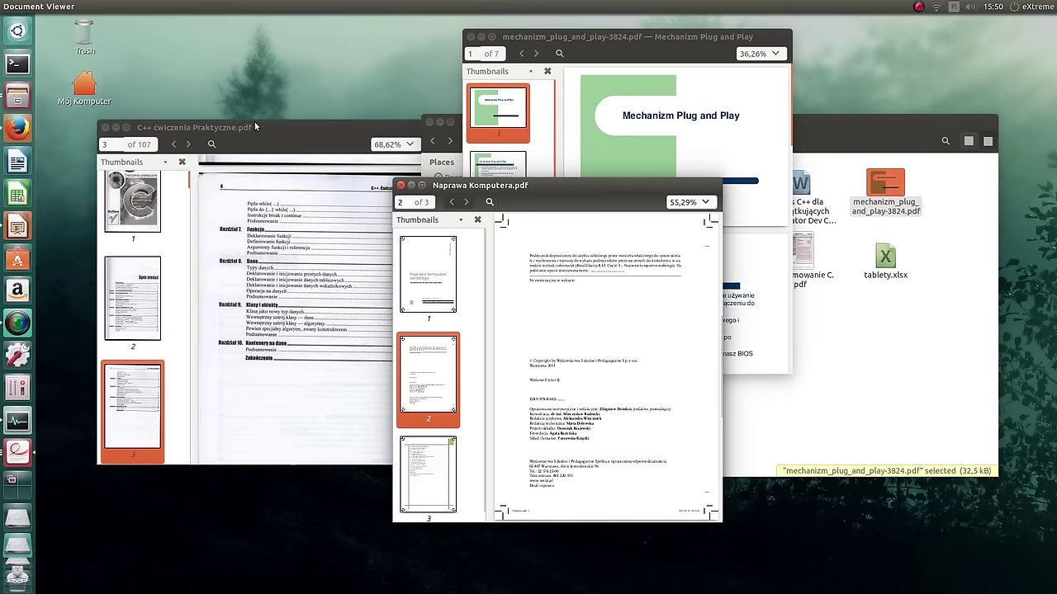
Step: Cycle through the open applications and the individual PDF windows in the application switcher, dismiss it, and show the desktop
key(alt+Tab)
key(alt+Tab)
key(alt+Tab)
key(alt+Tab)
key(alt+Tab)
key(alt+Tab)
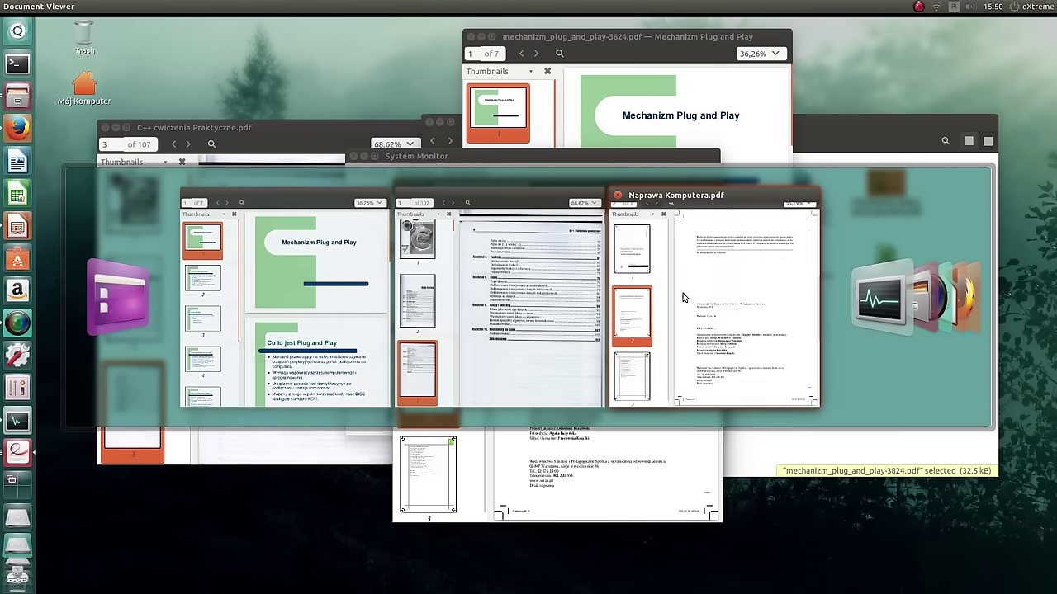
key(Escape)
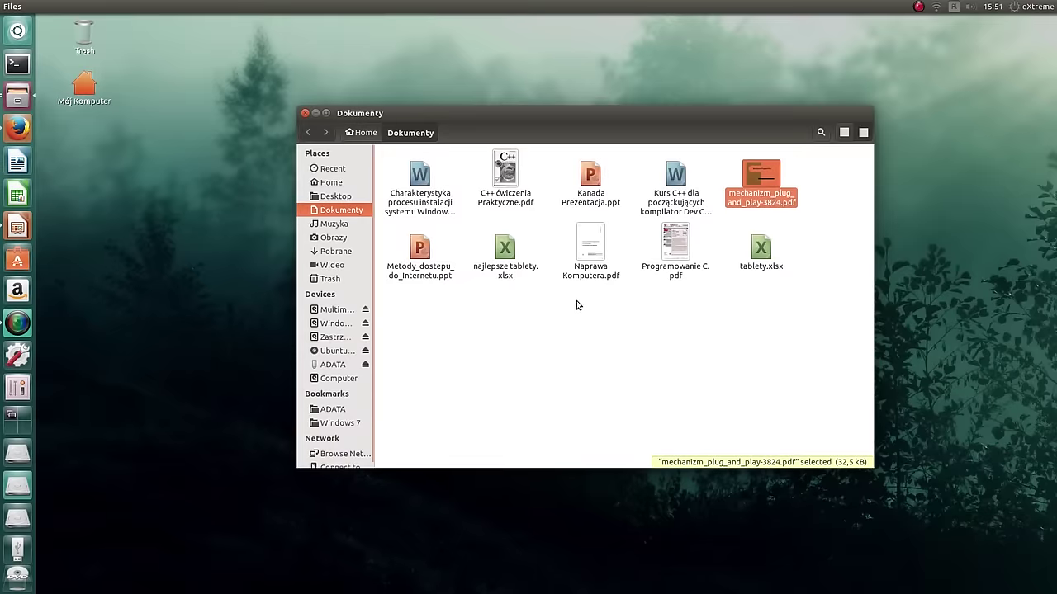
key(ctrl+super+d)
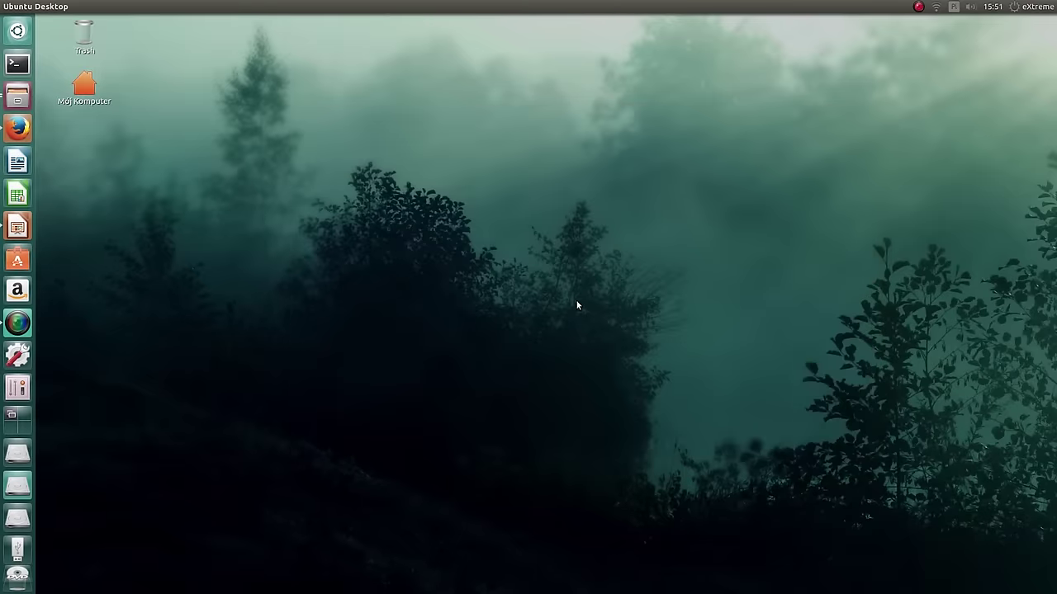